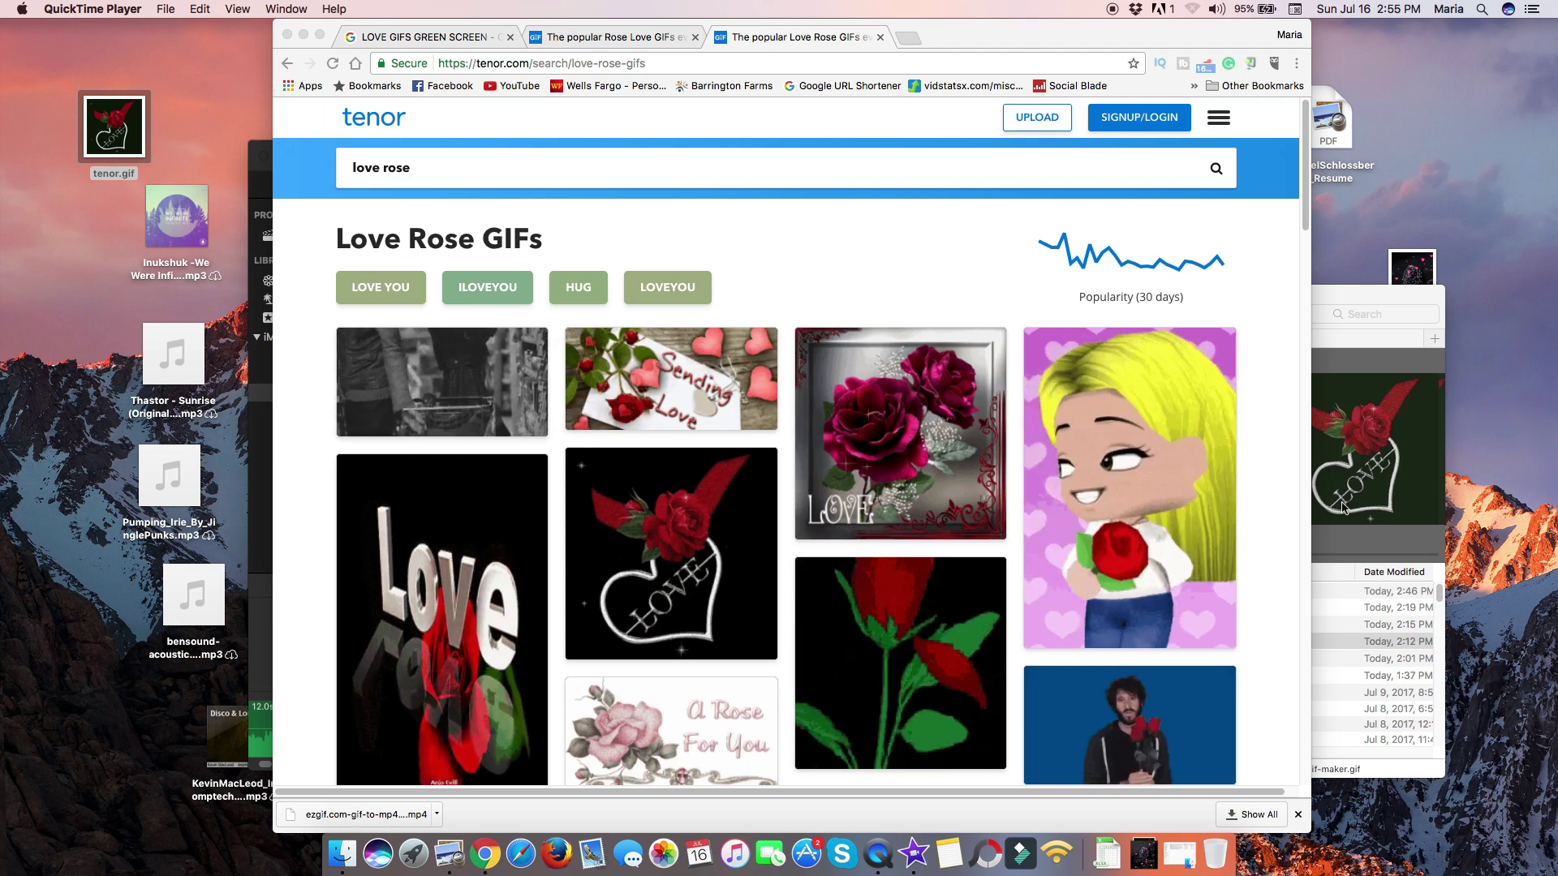
Step: Browse ezgif.com-gif-maker.gif's frames in Preview, checking frames 7 and 11, then close it
click(1341, 295)
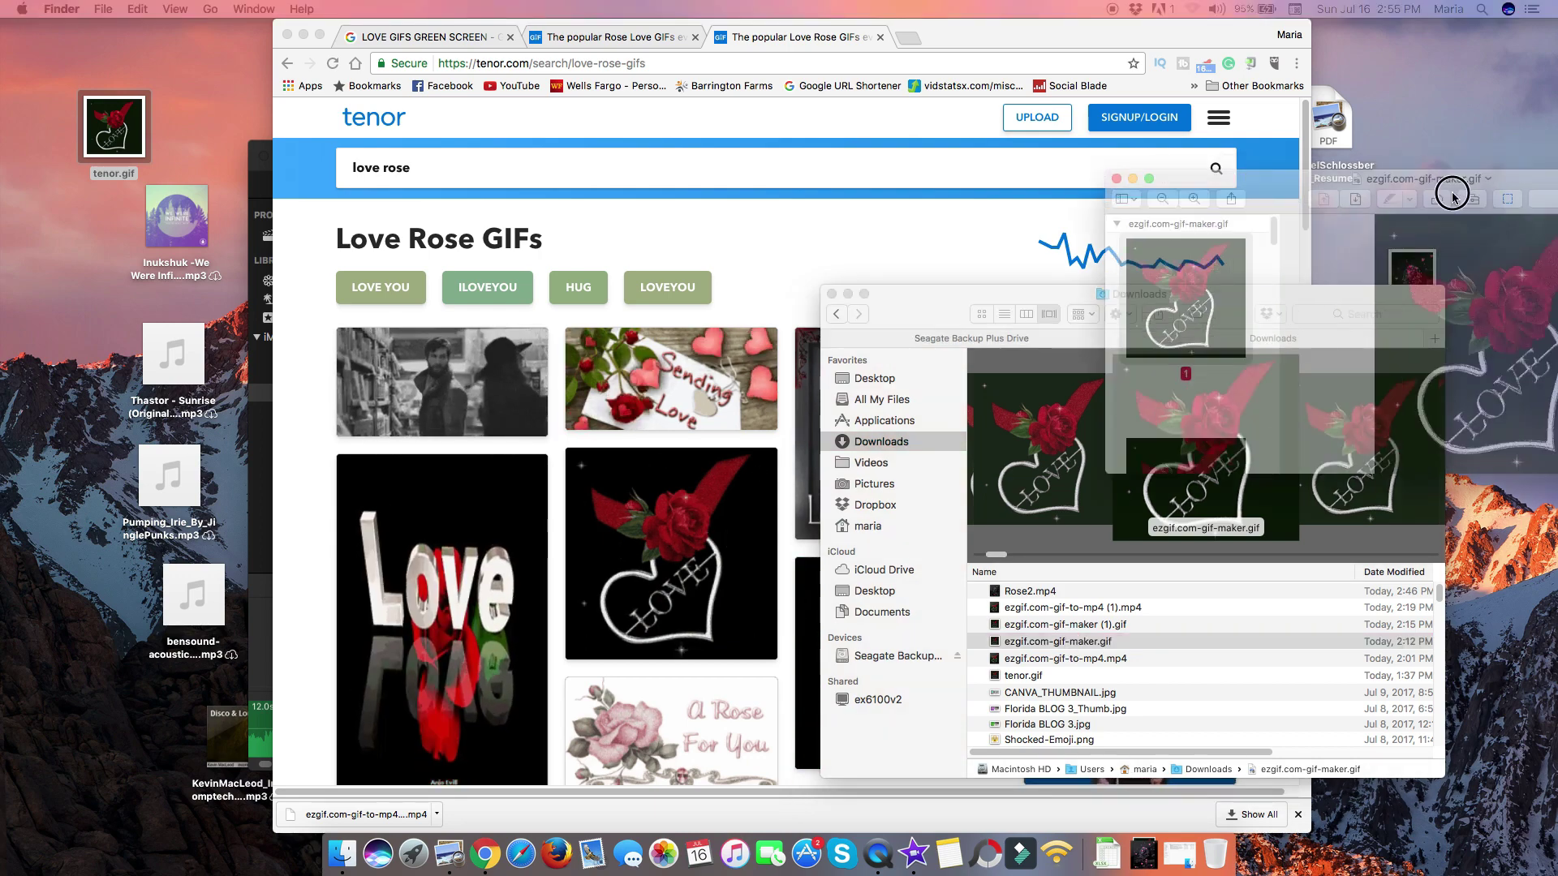
drag(1029, 439, 1027, 572)
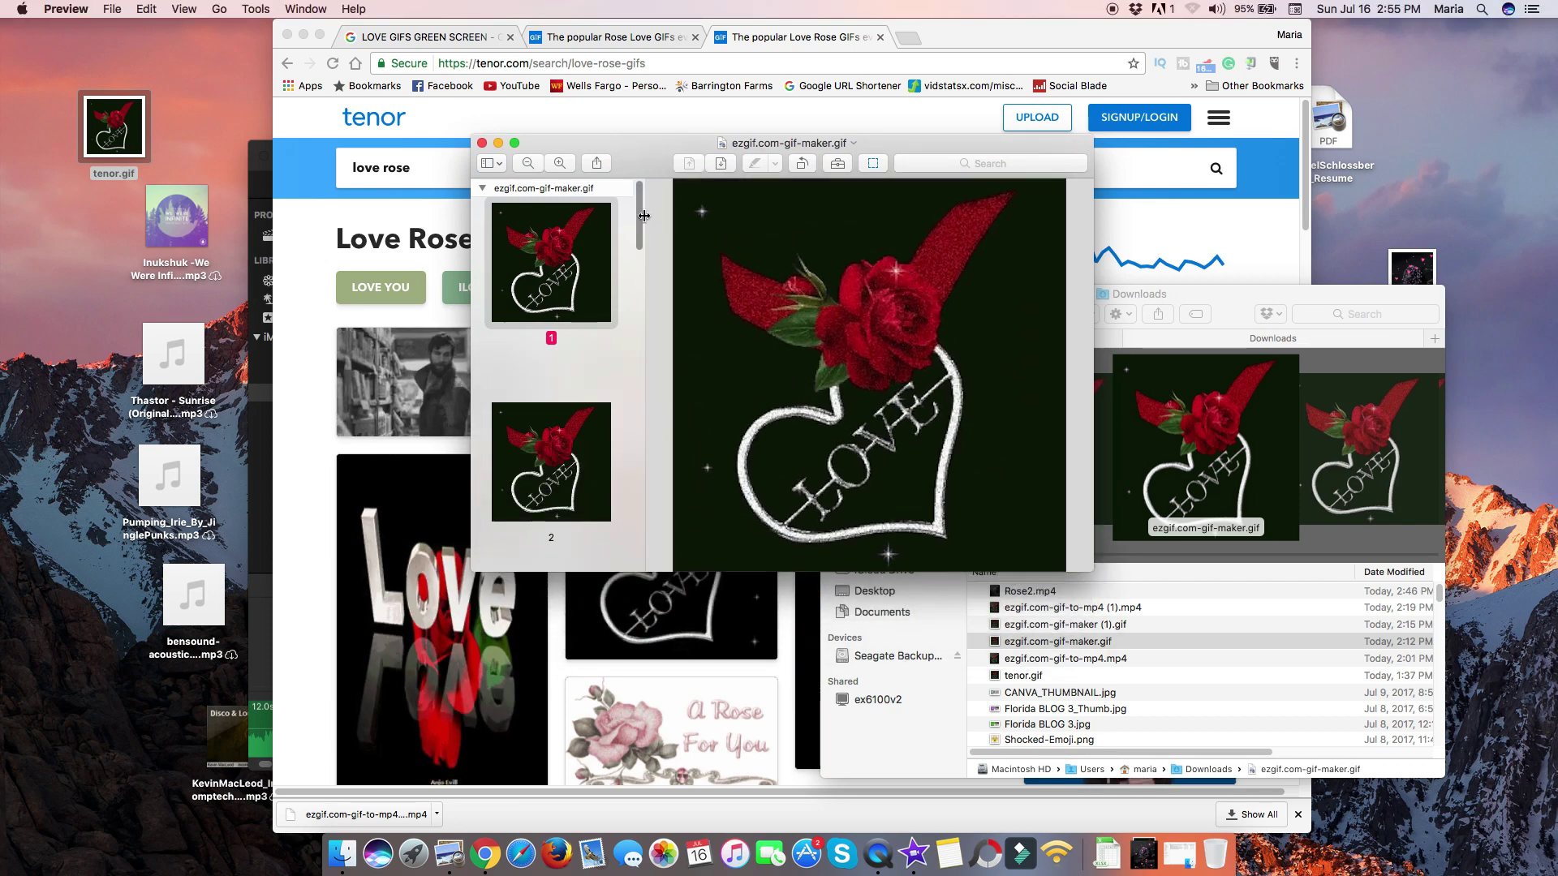
drag(639, 220, 638, 418)
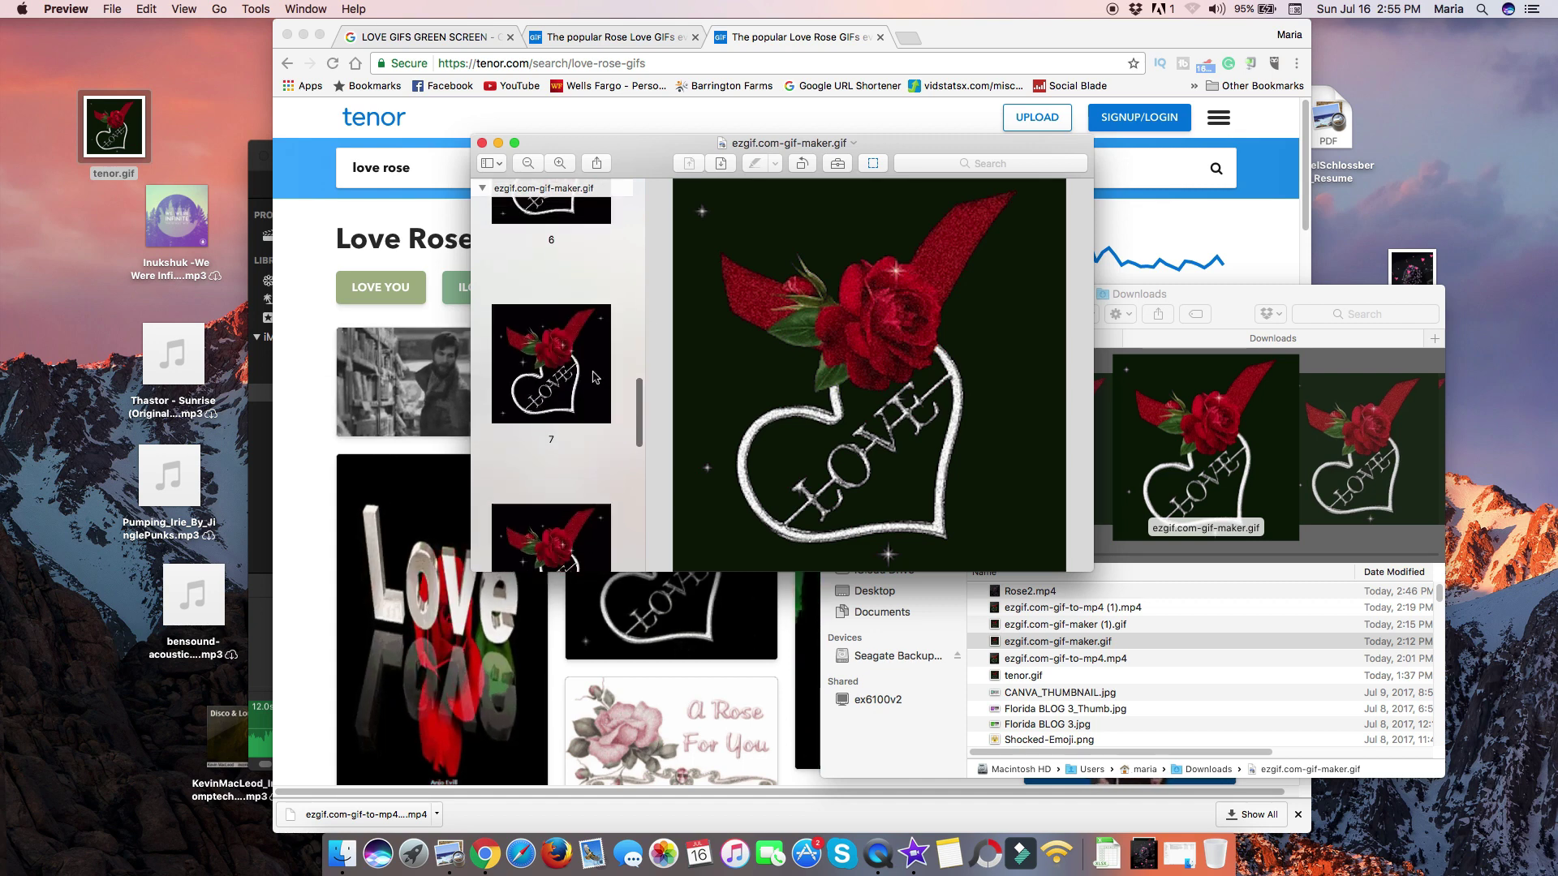
click(576, 365)
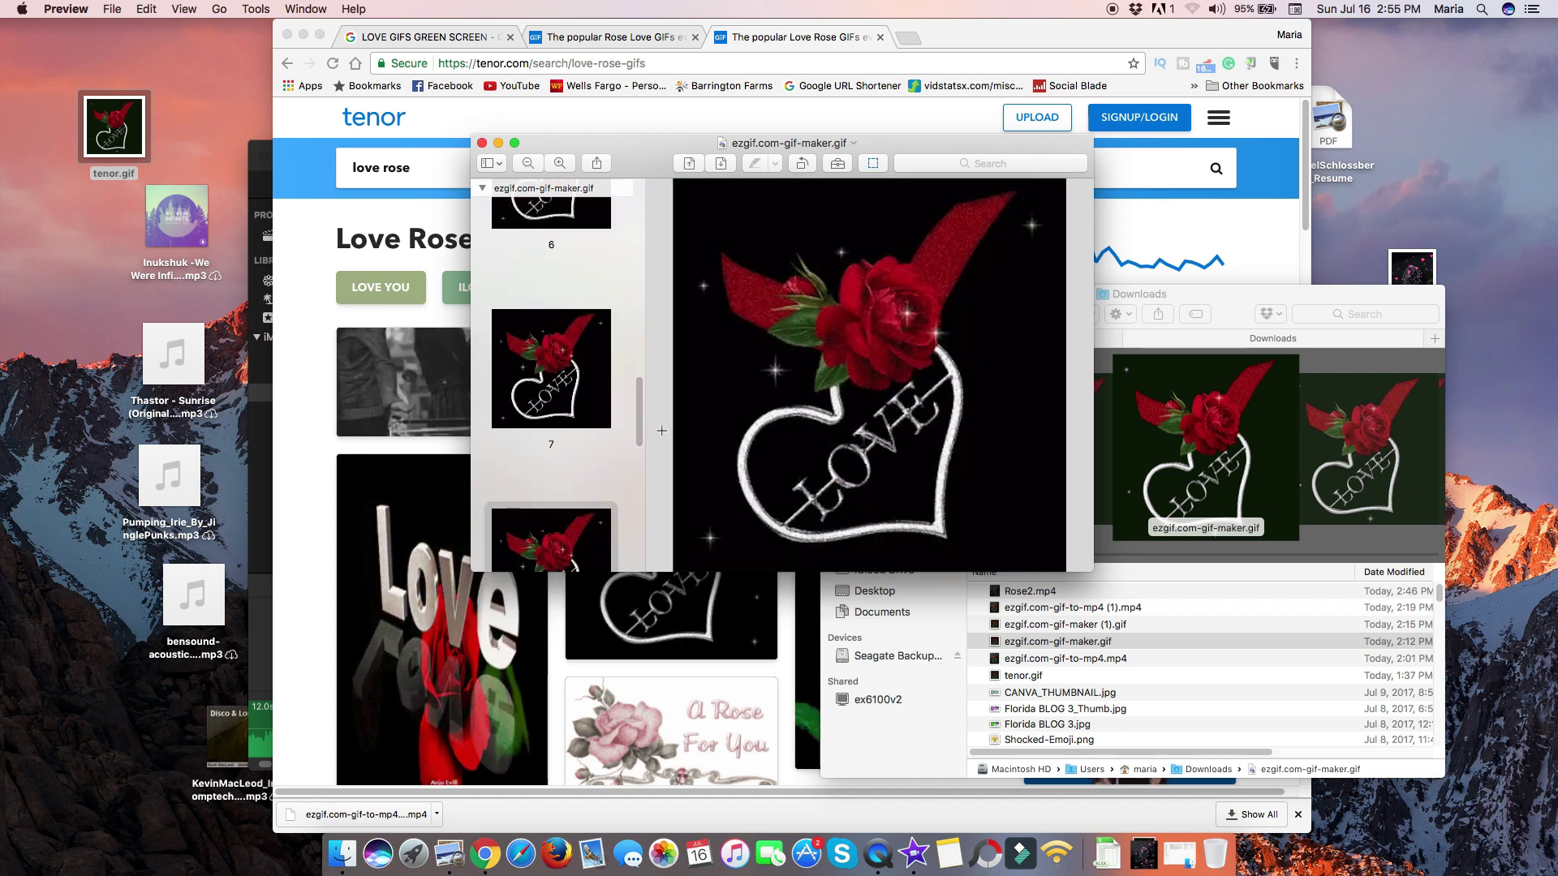
drag(638, 413, 639, 519)
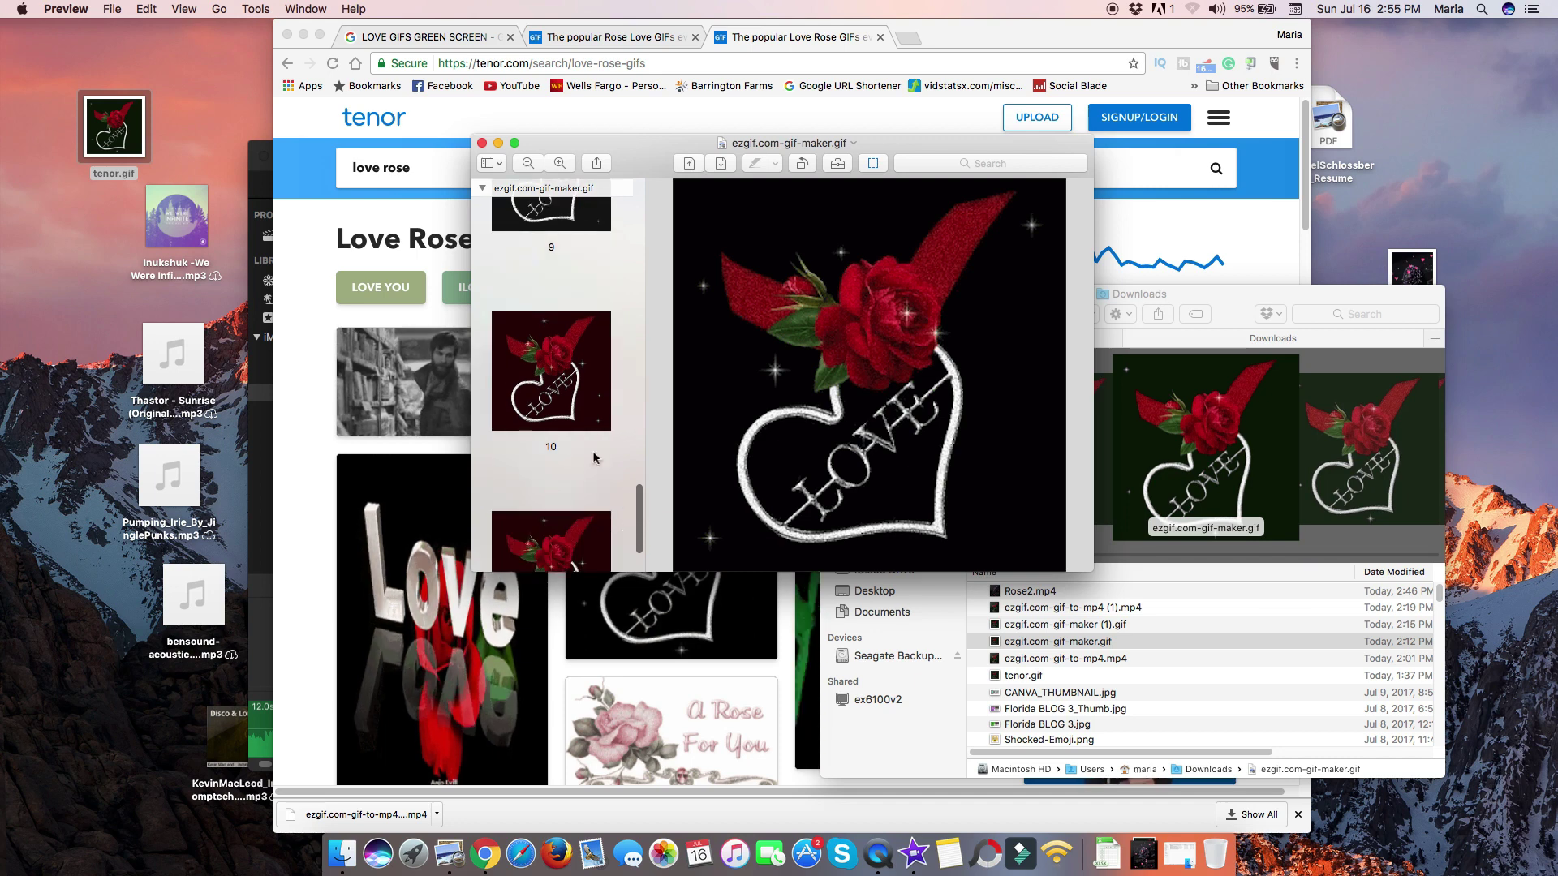
click(618, 529)
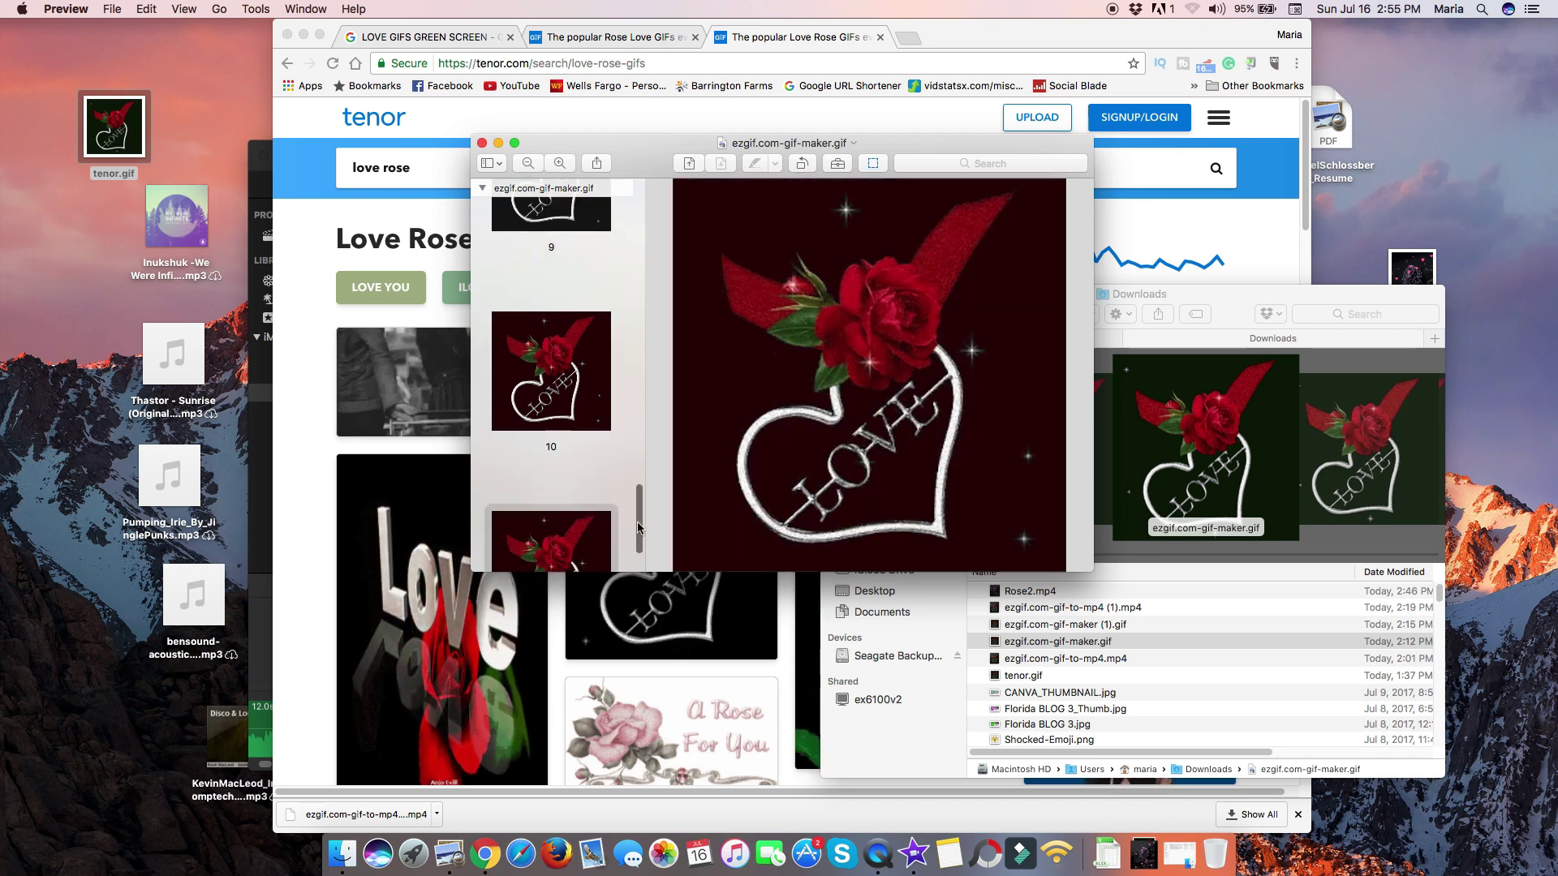
drag(638, 527, 609, 337)
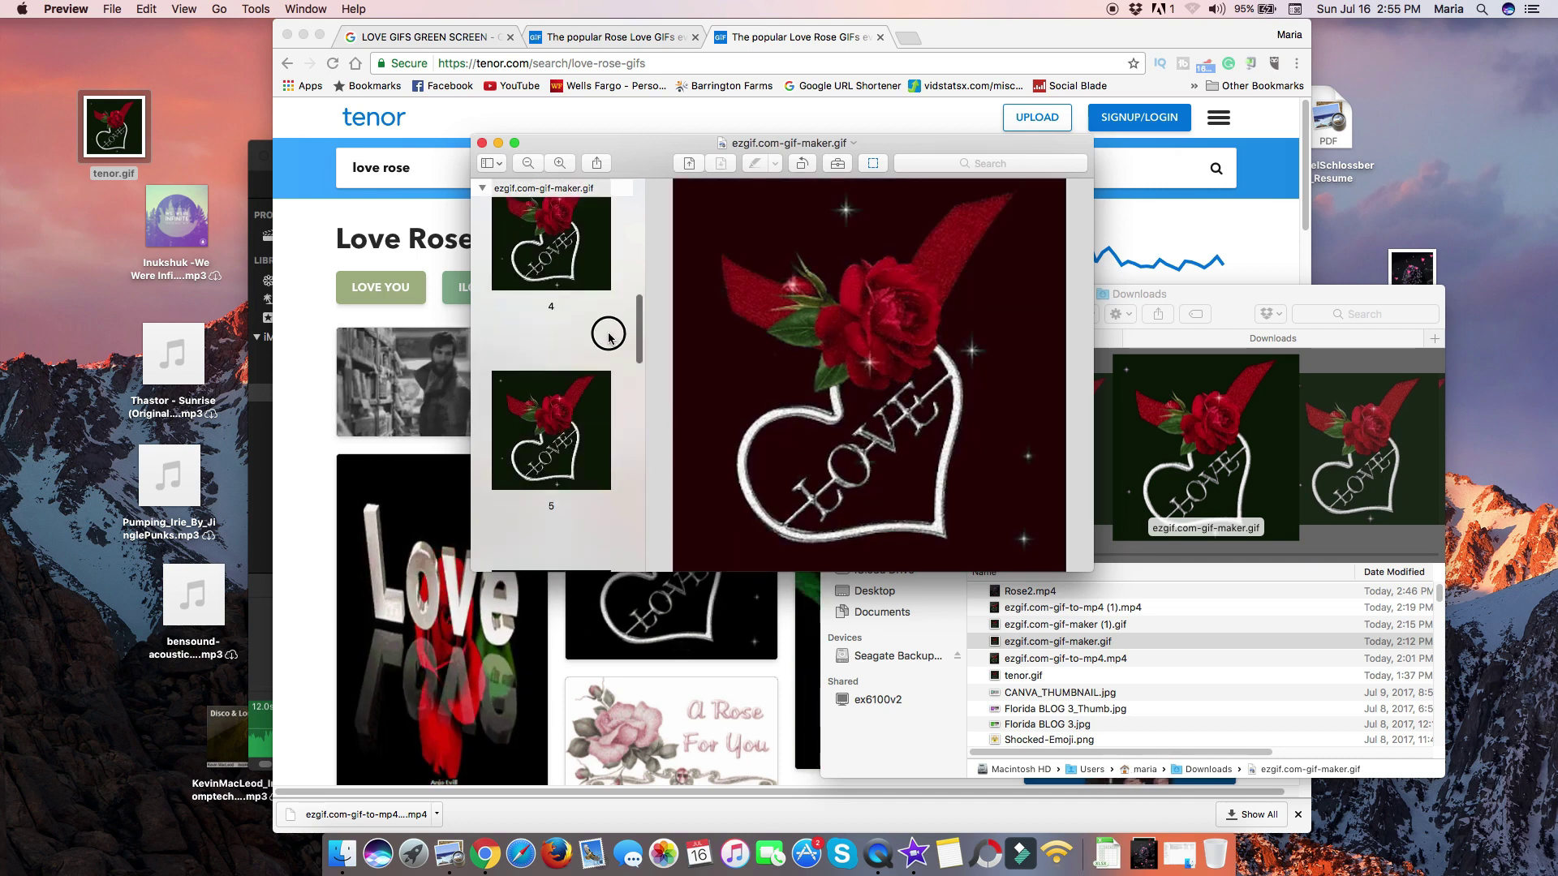
click(483, 143)
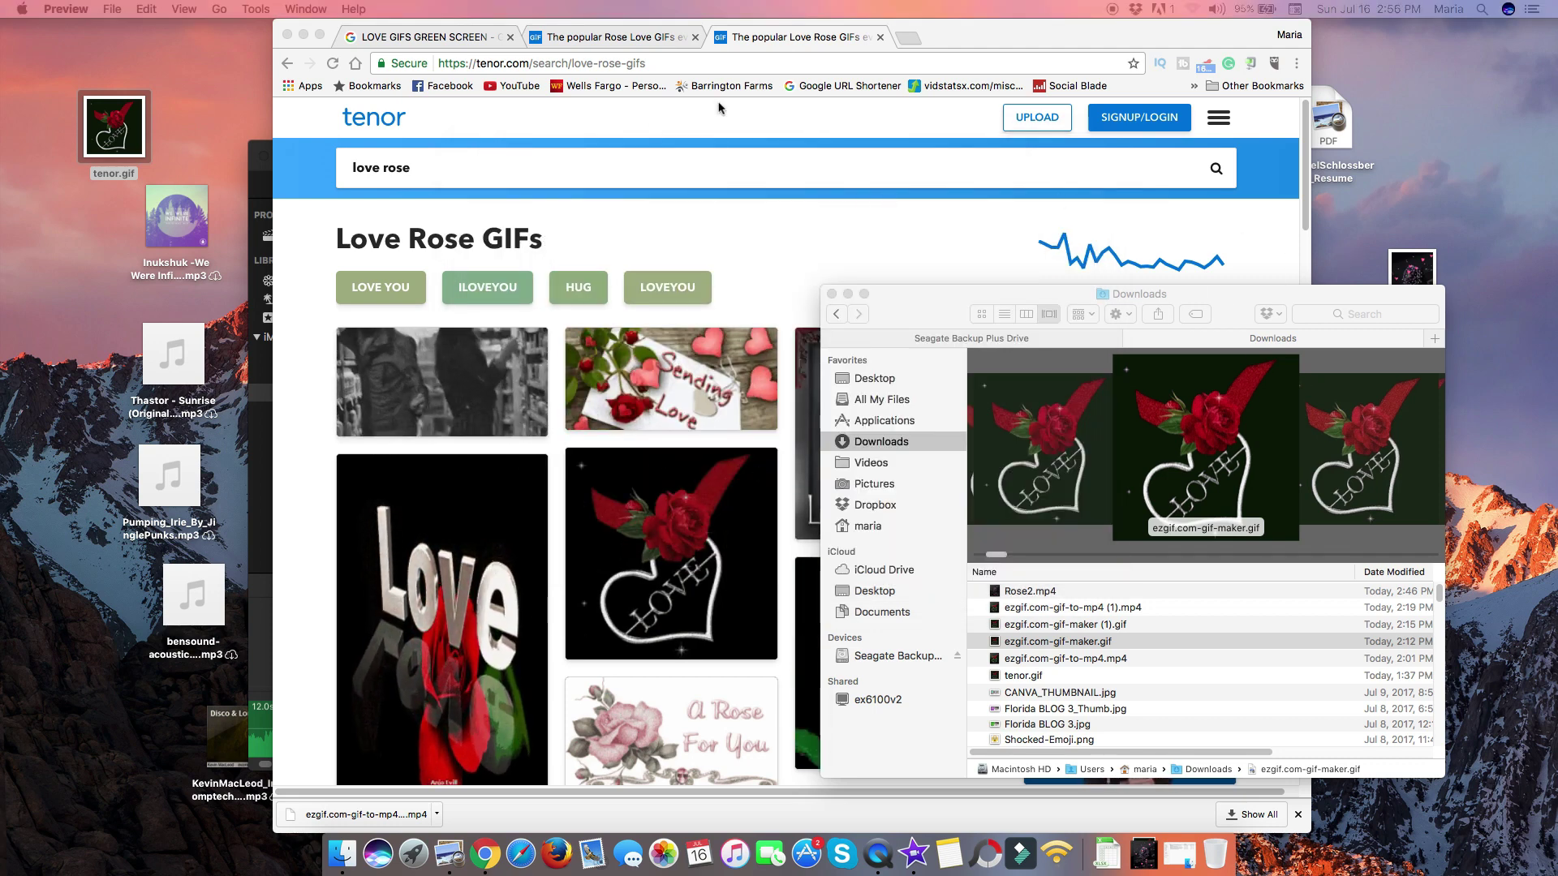
Step: Return to Chrome's Tenor page, select tenor.gif on the desktop, and open a new tab
click(703, 127)
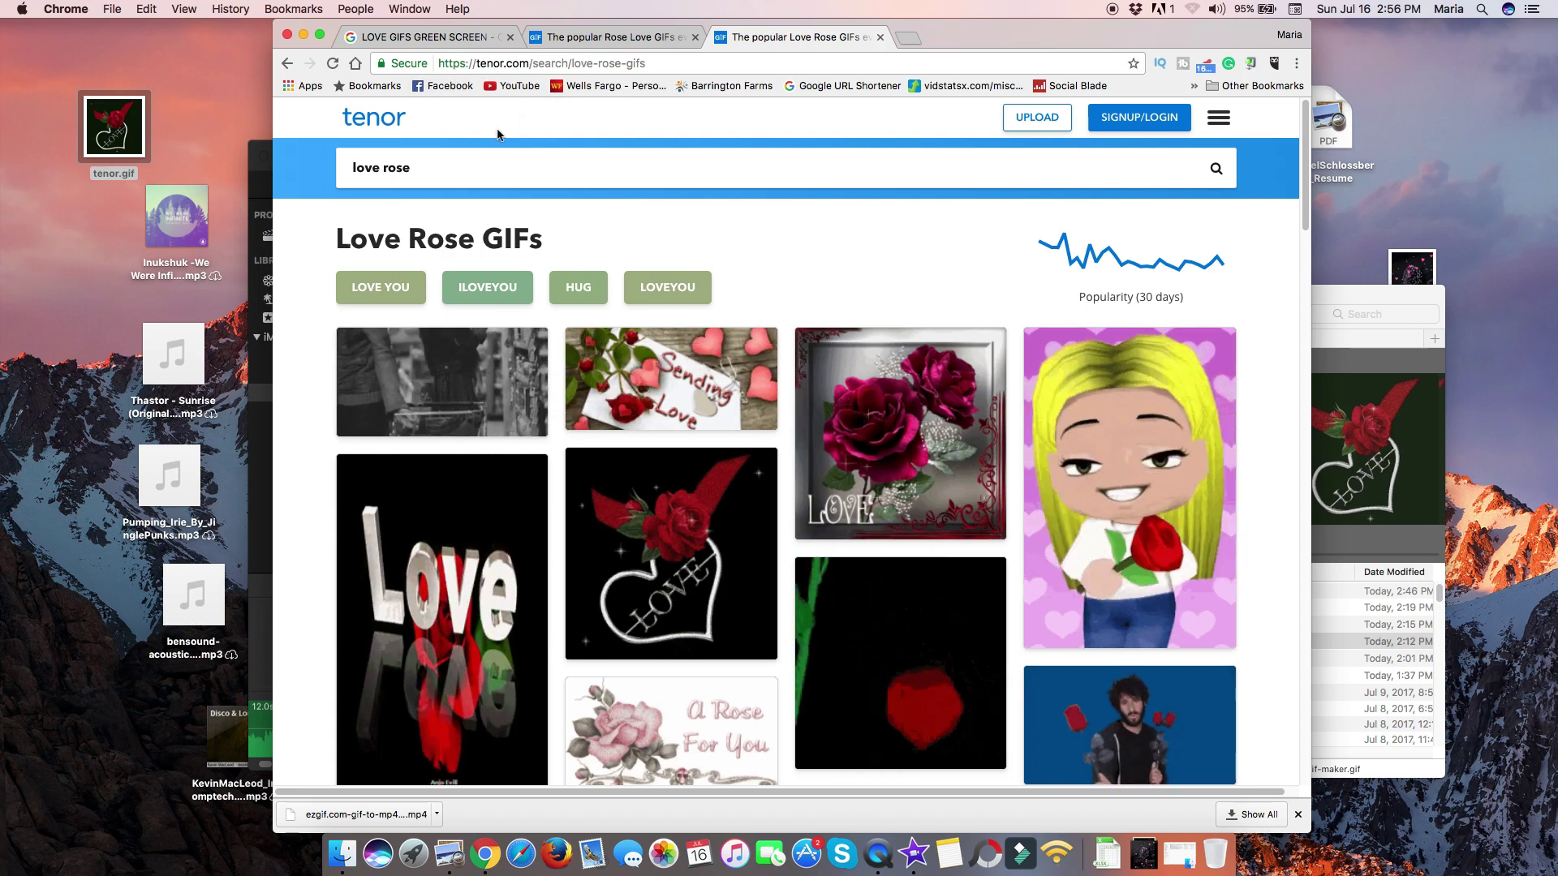
scroll(498, 135, down, 1)
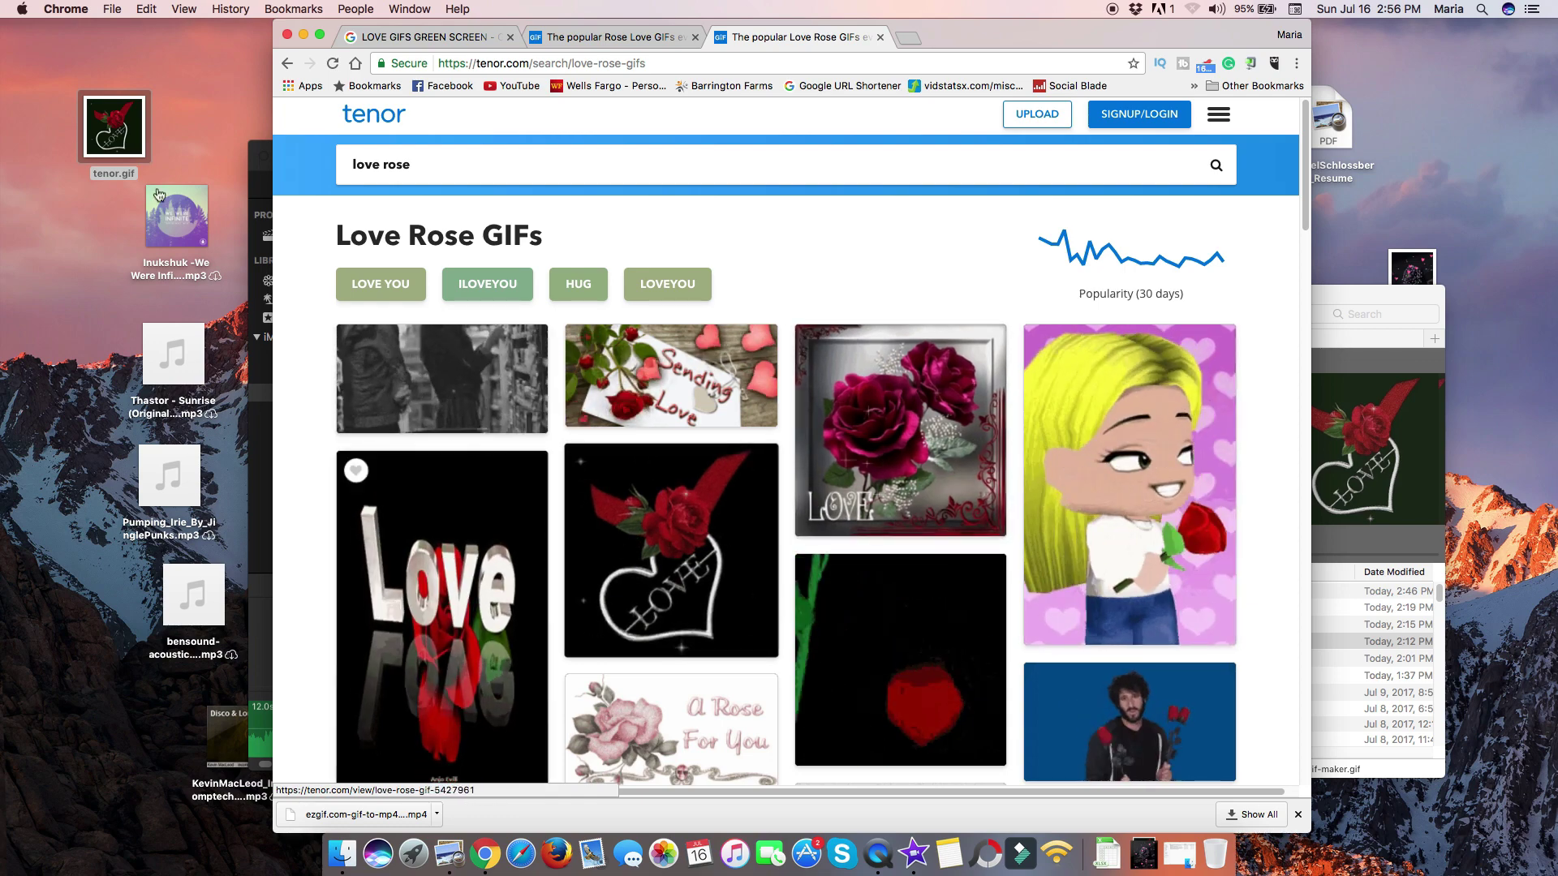
click(108, 126)
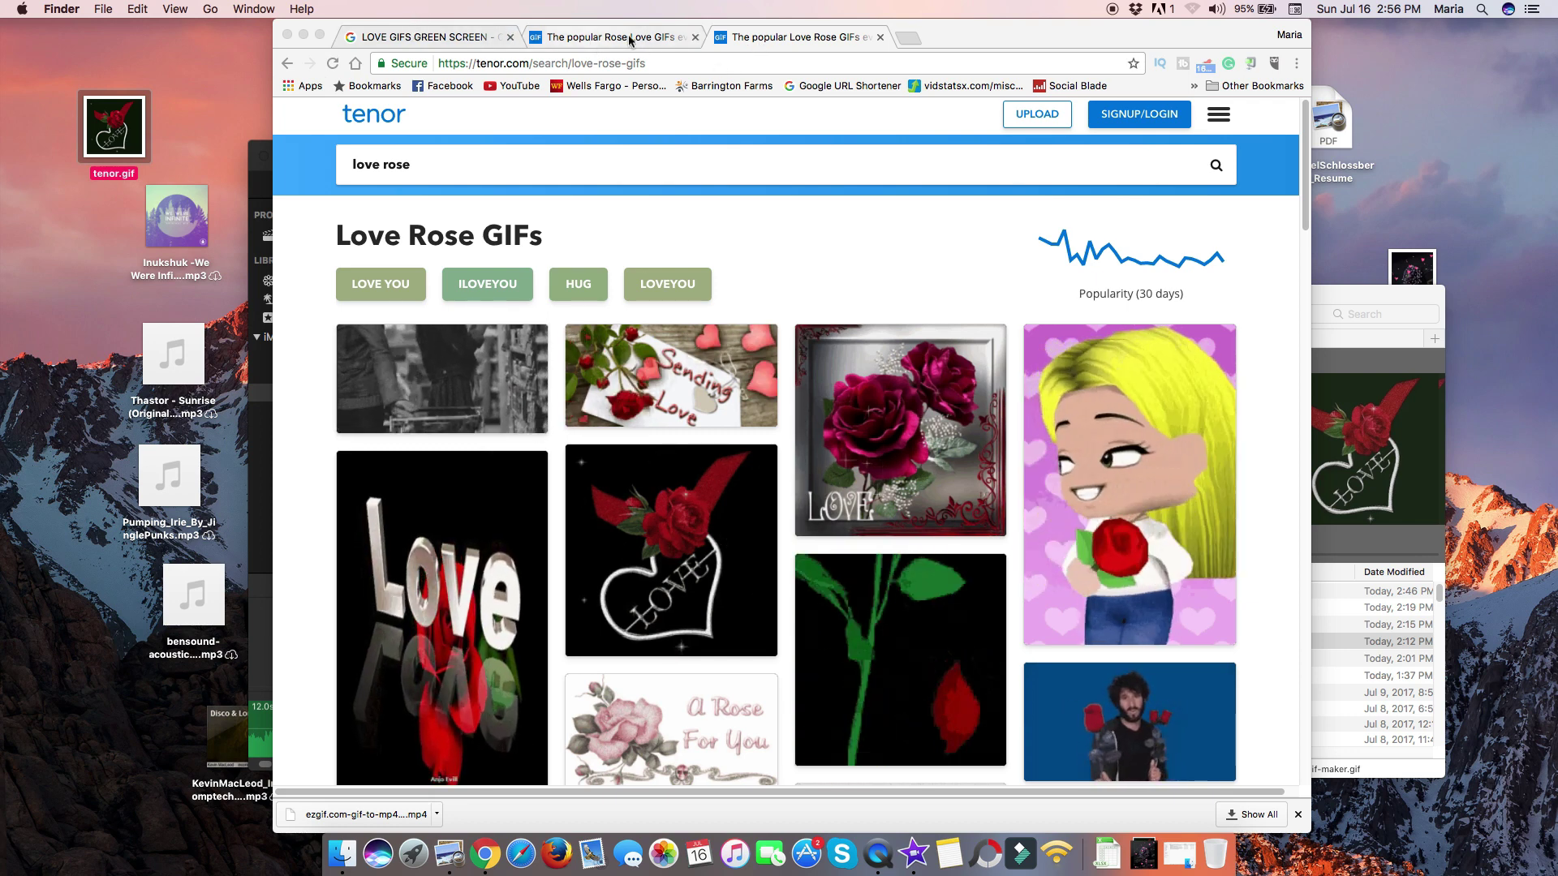
click(907, 38)
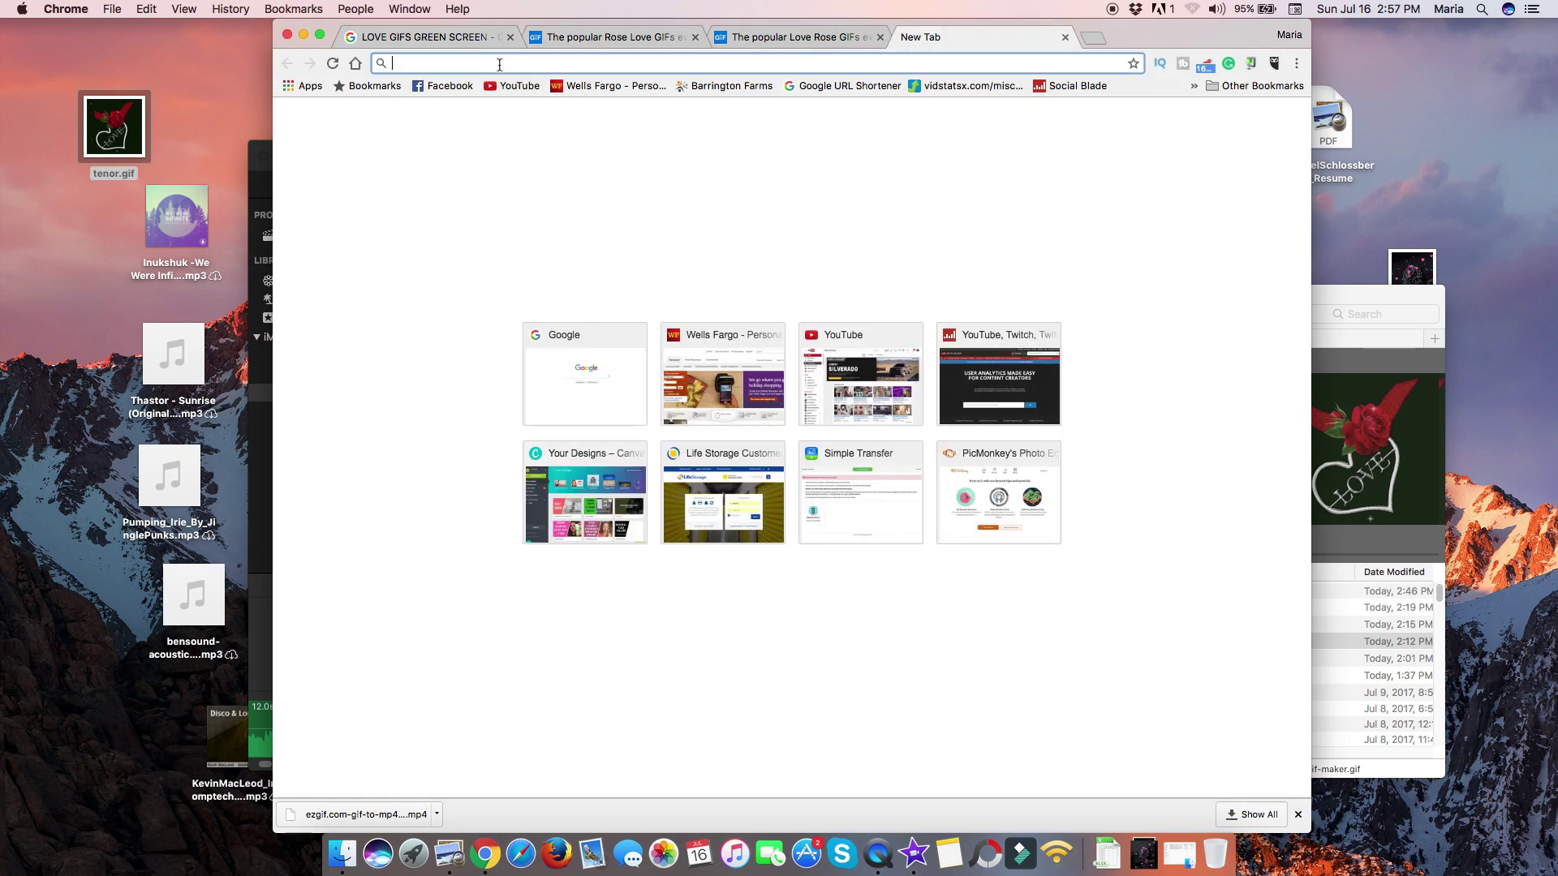
Step: Load ezgif.com in the new tab and go to its Video to GIF converter
text(ez)
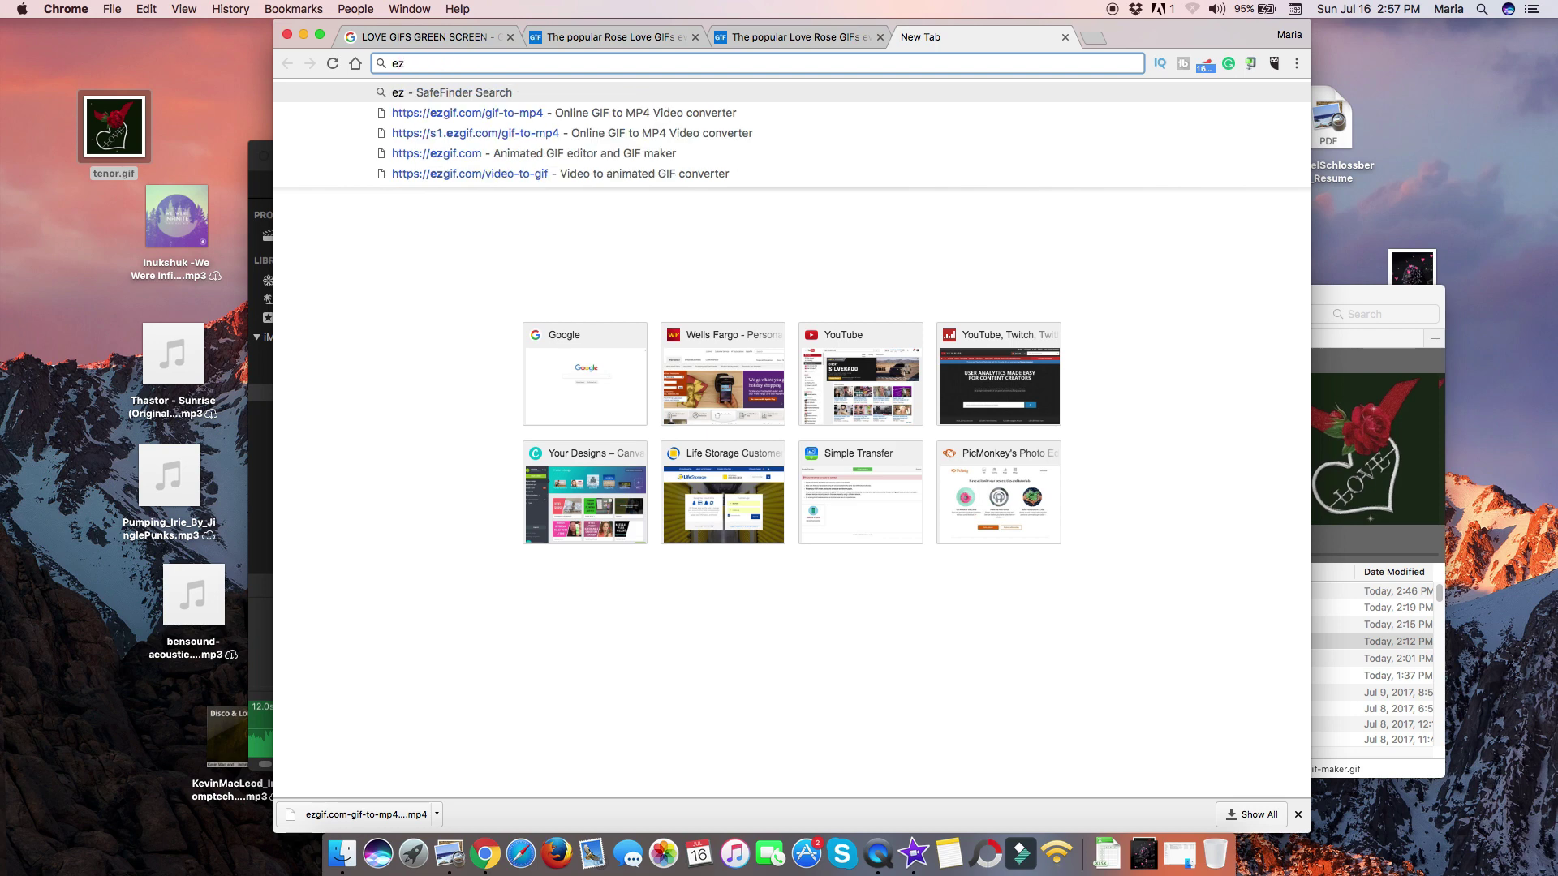
text(gif)
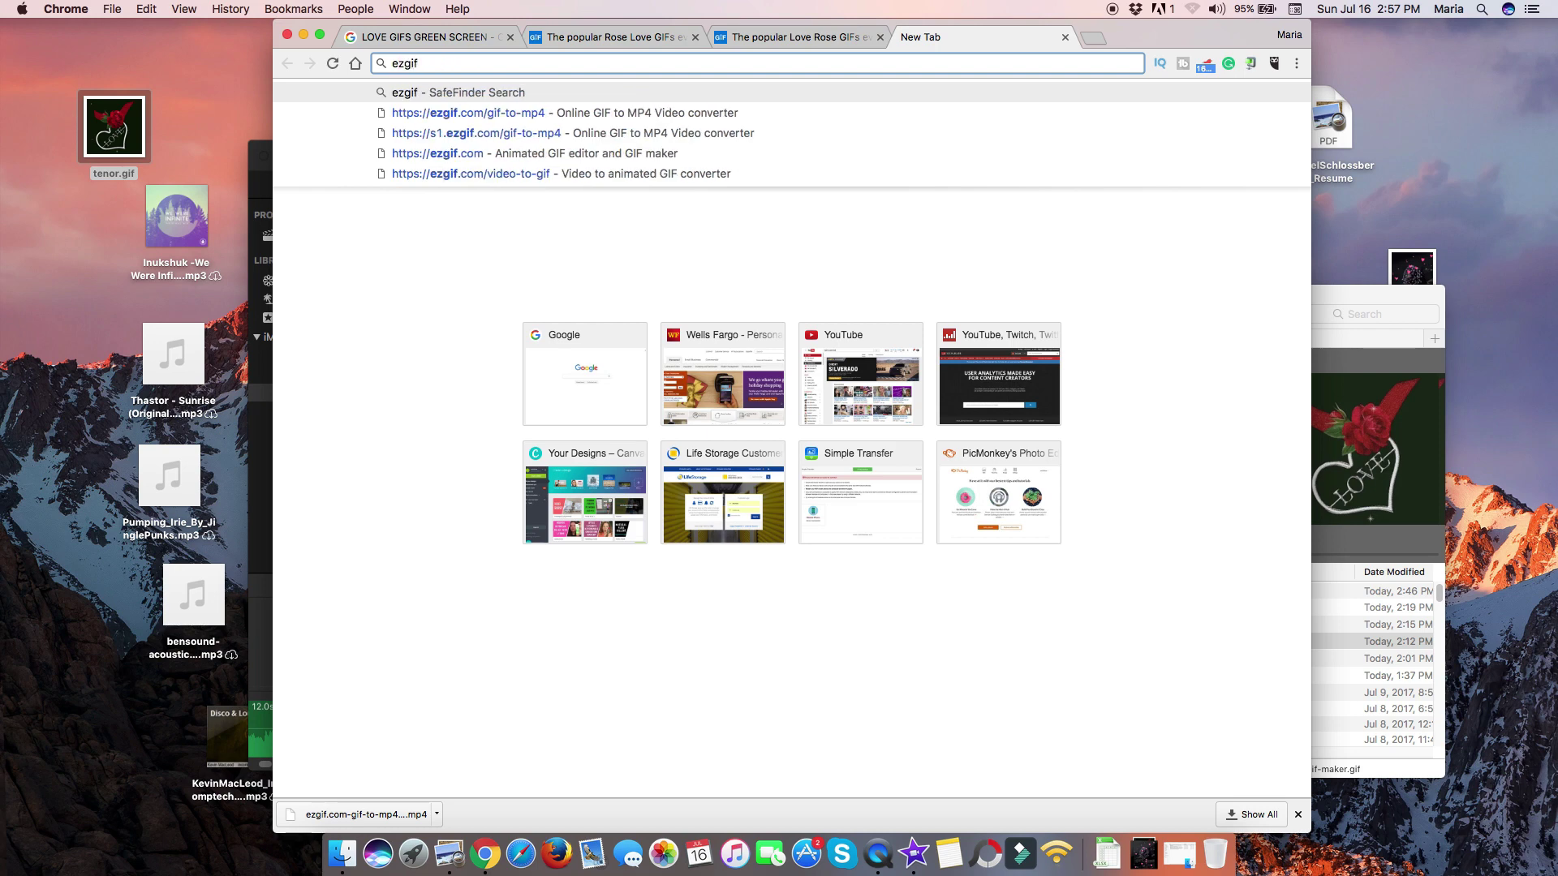
text(.com)
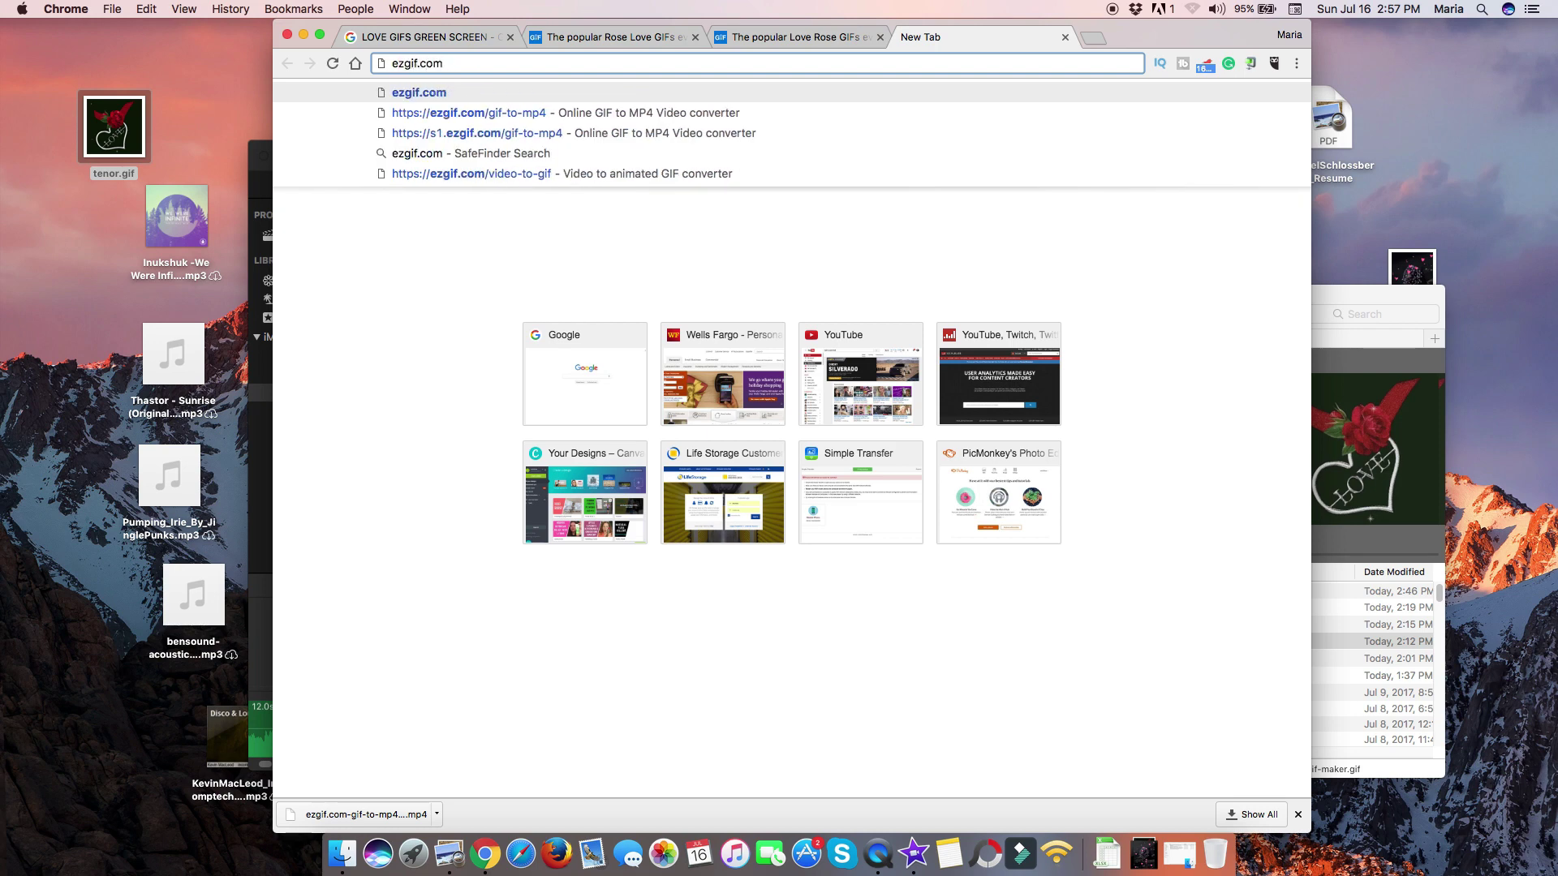
key(Return)
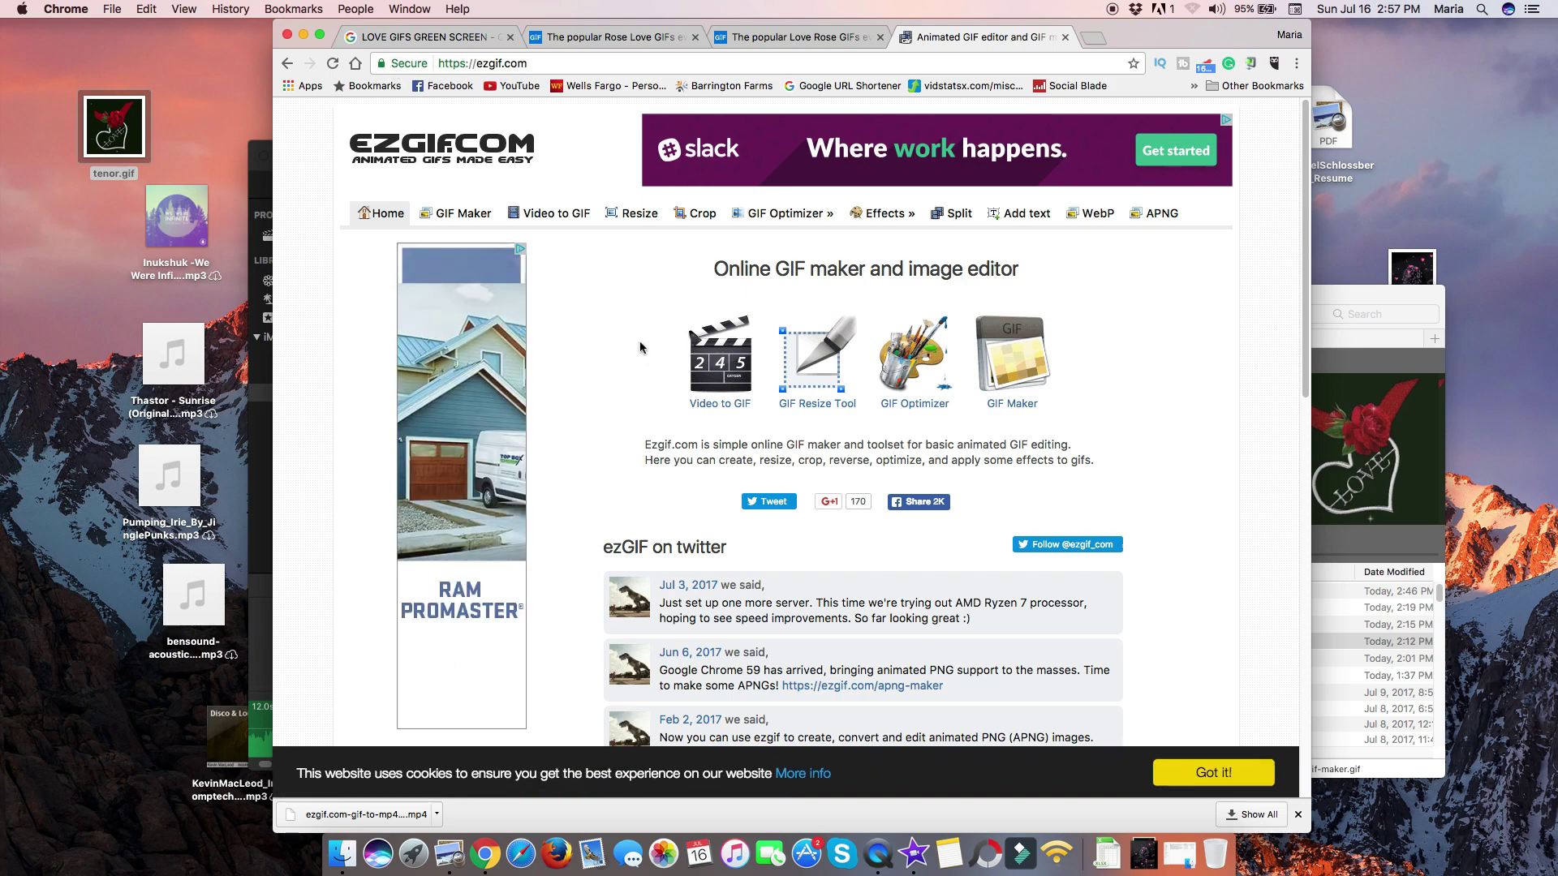
scroll(1167, 494, down, 10)
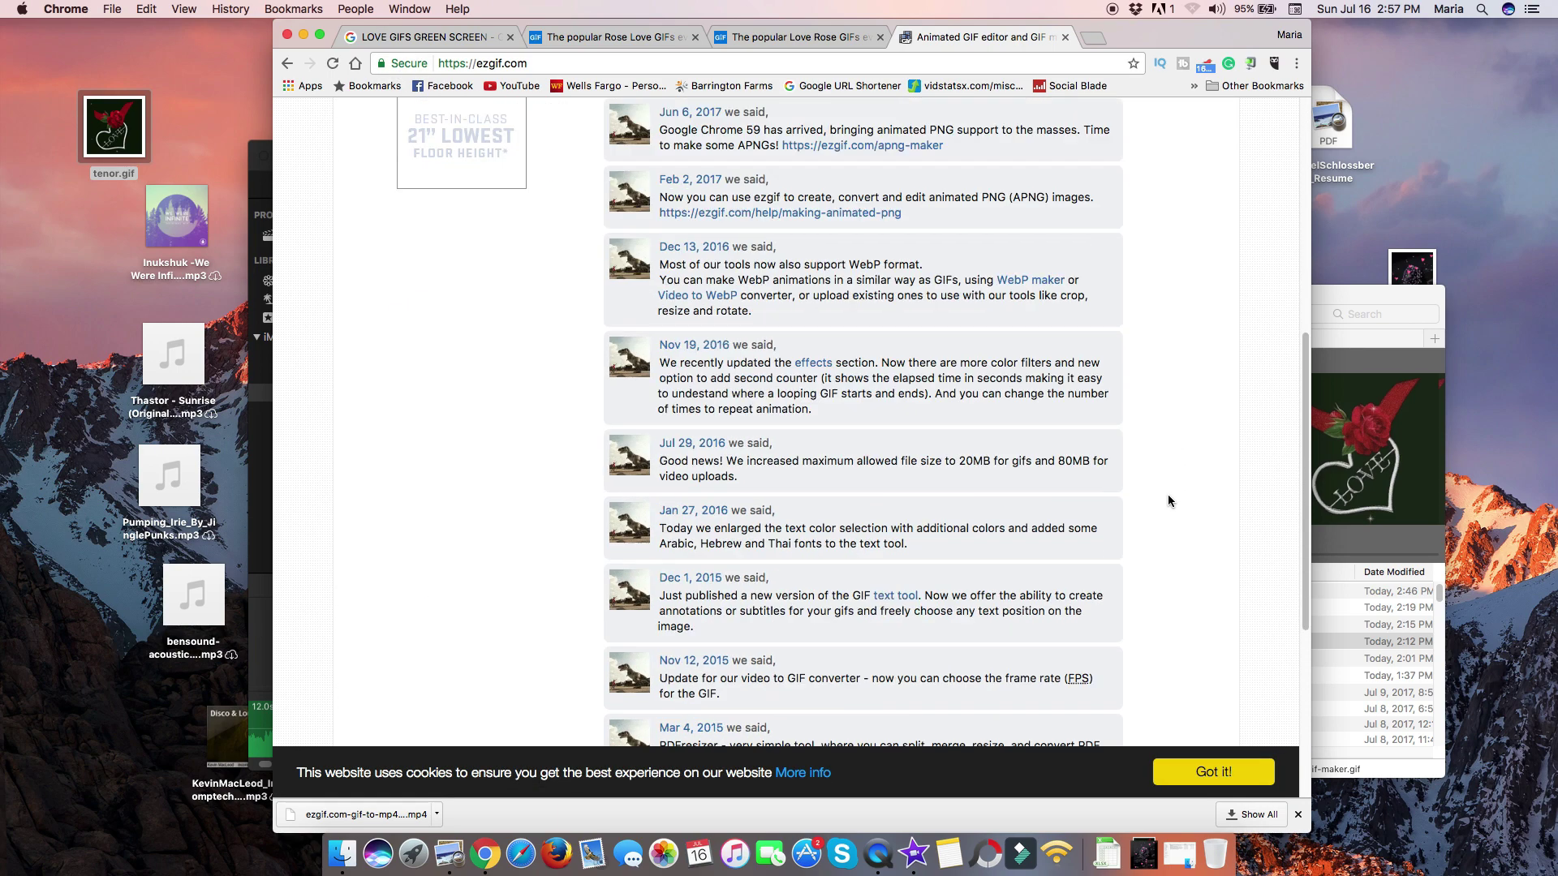
scroll(1167, 495, up, 10)
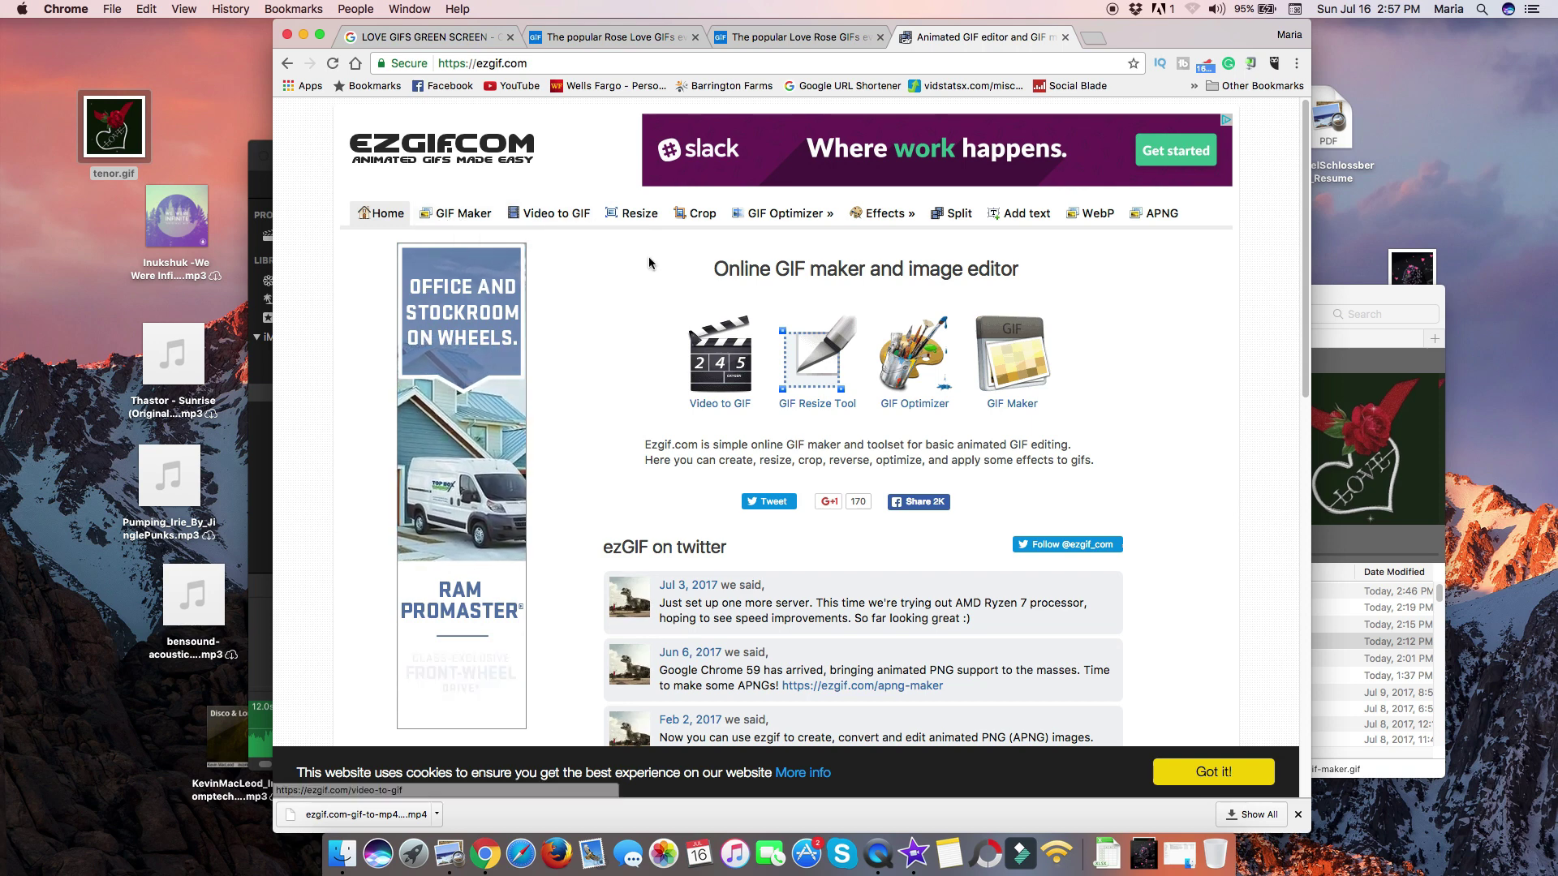
mouse_move(765, 227)
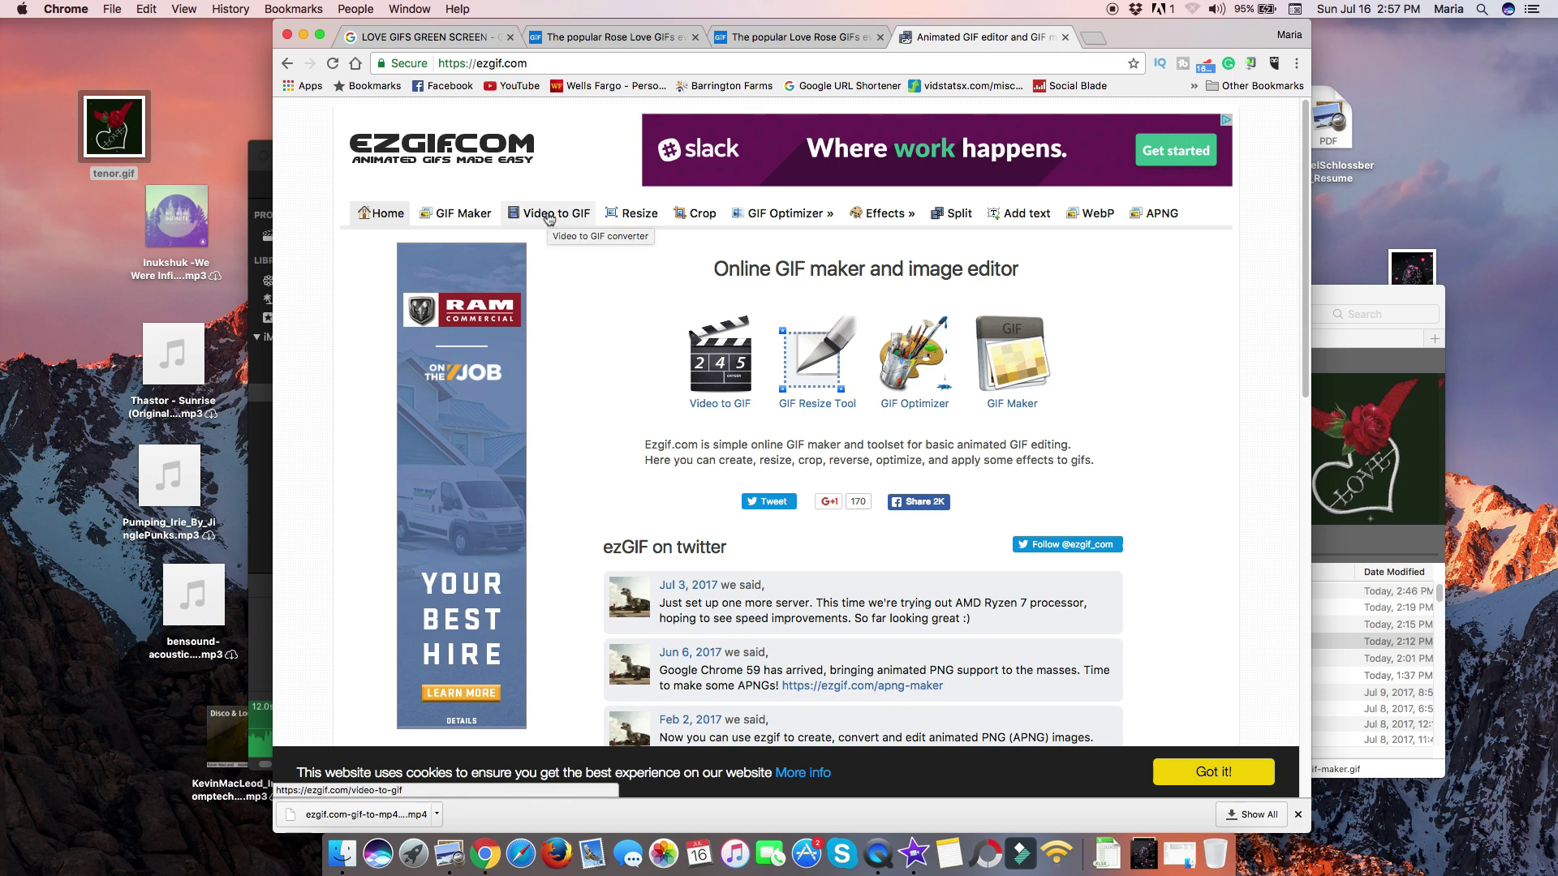
click(550, 215)
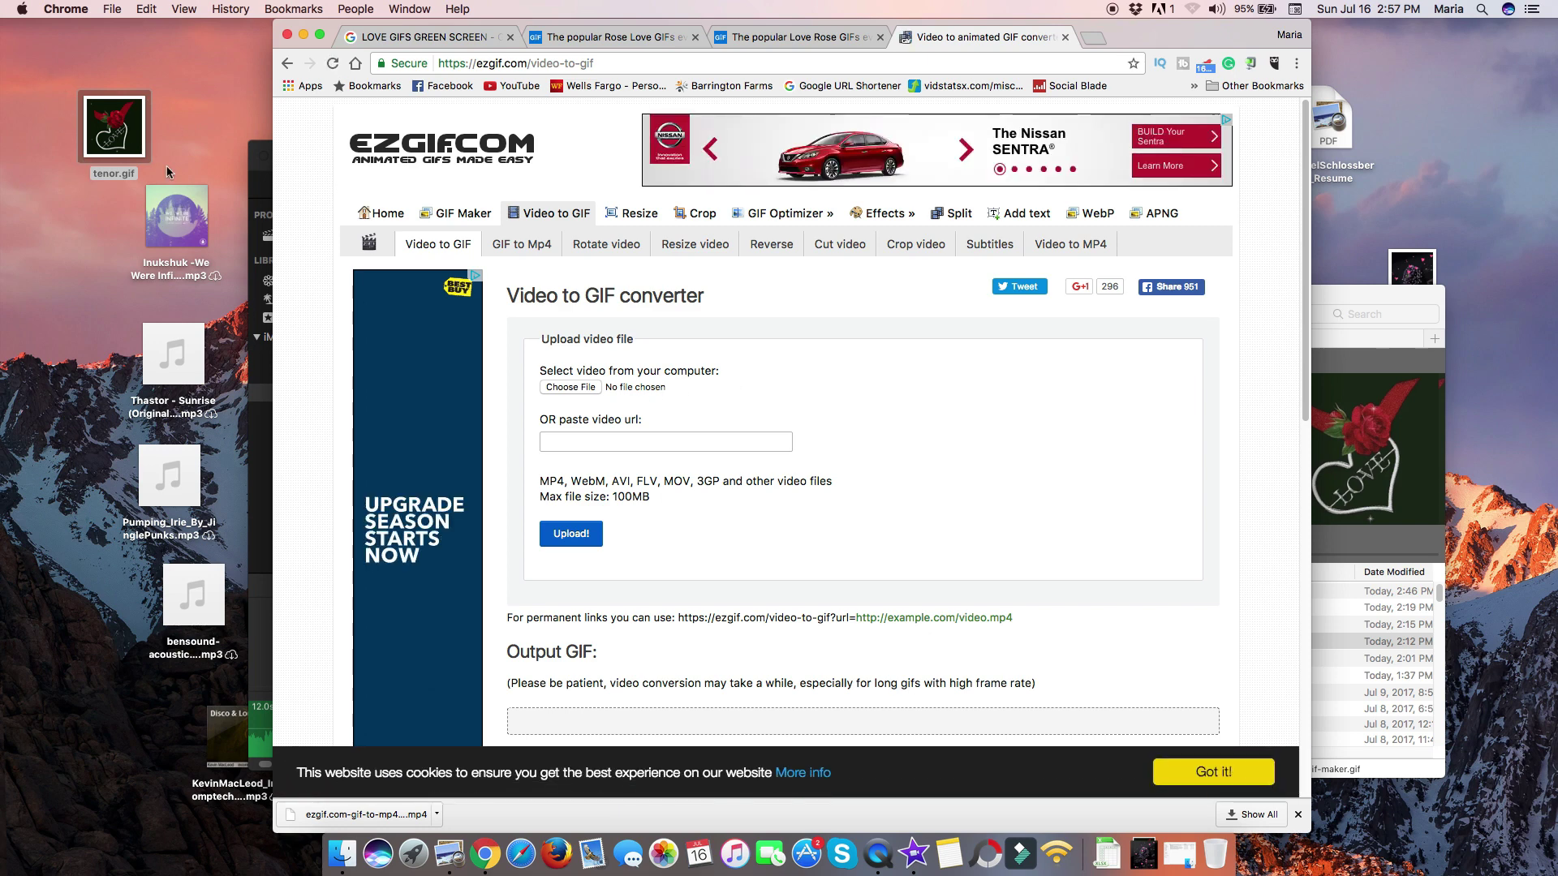
Step: Upload tenor.gif to view its 11 frames, then return to the video converter tools
click(571, 390)
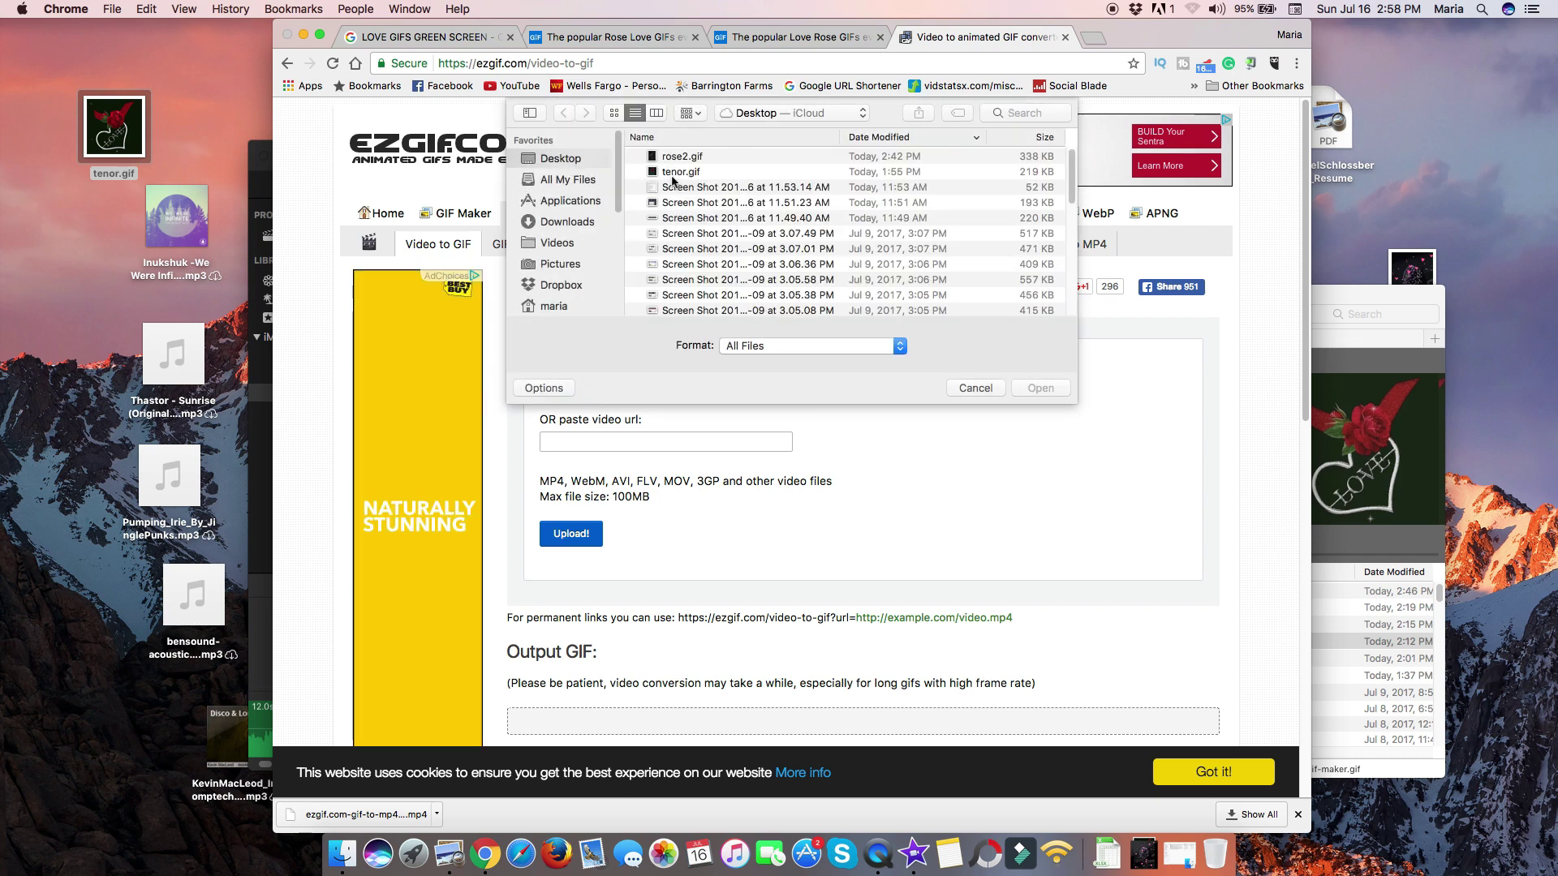
click(672, 175)
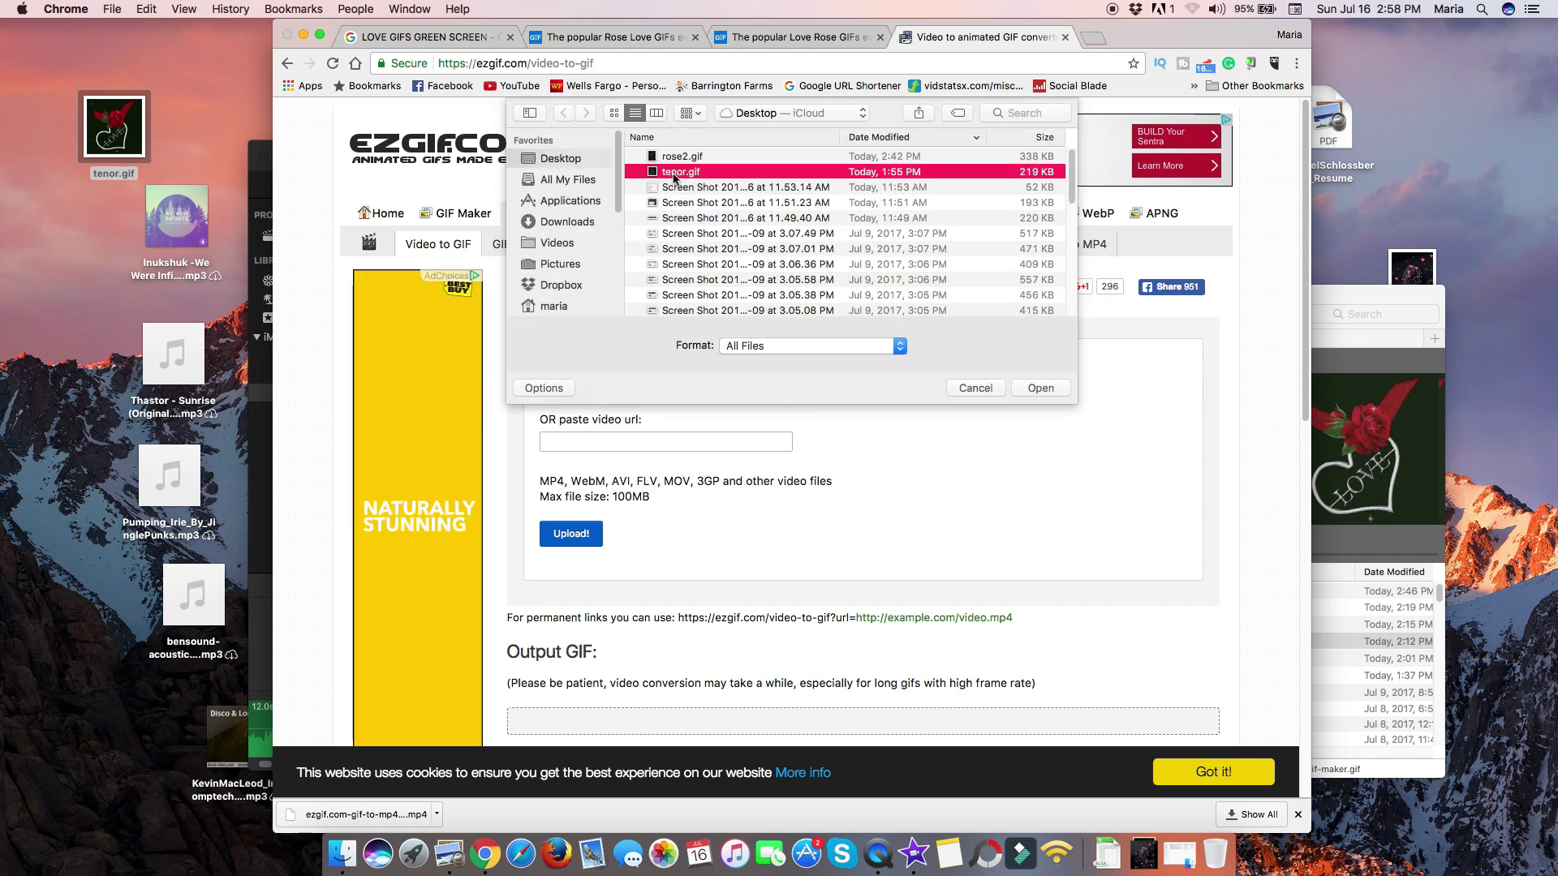
click(1028, 387)
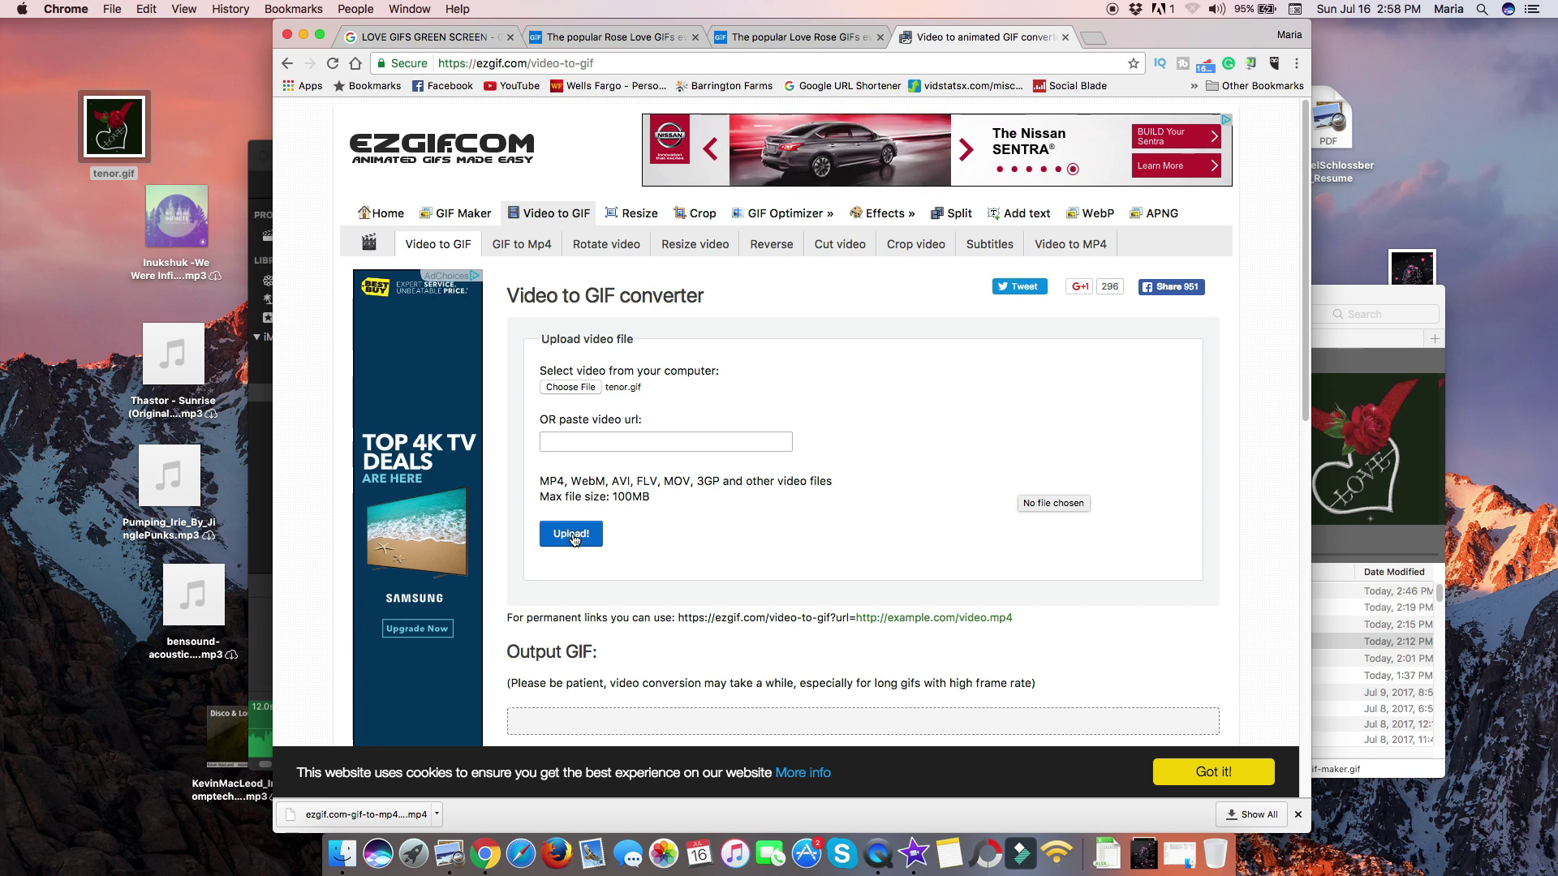
click(573, 536)
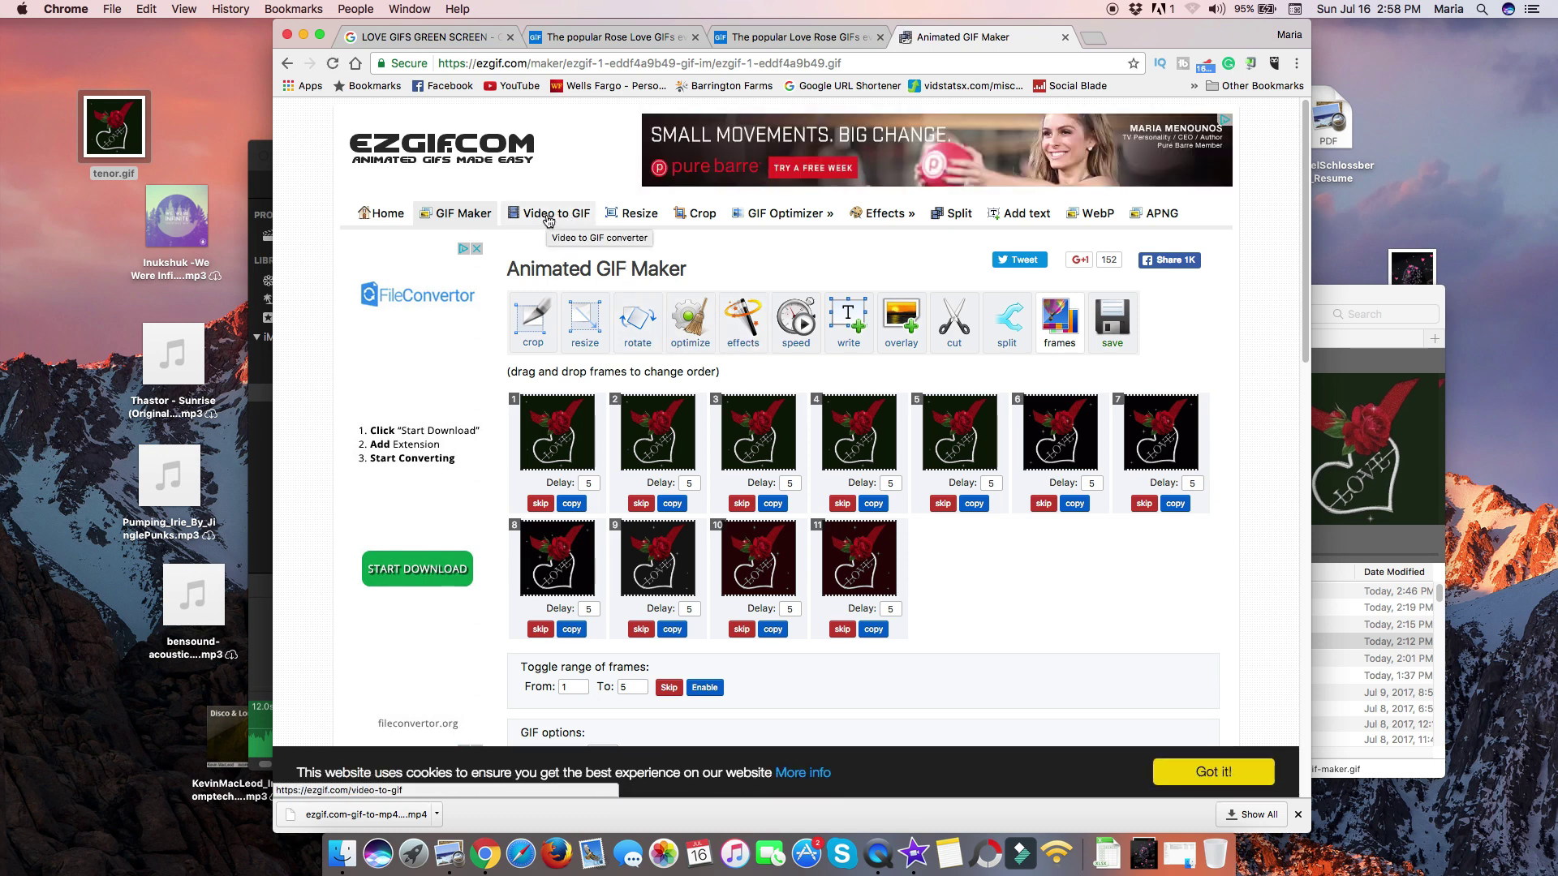
click(549, 221)
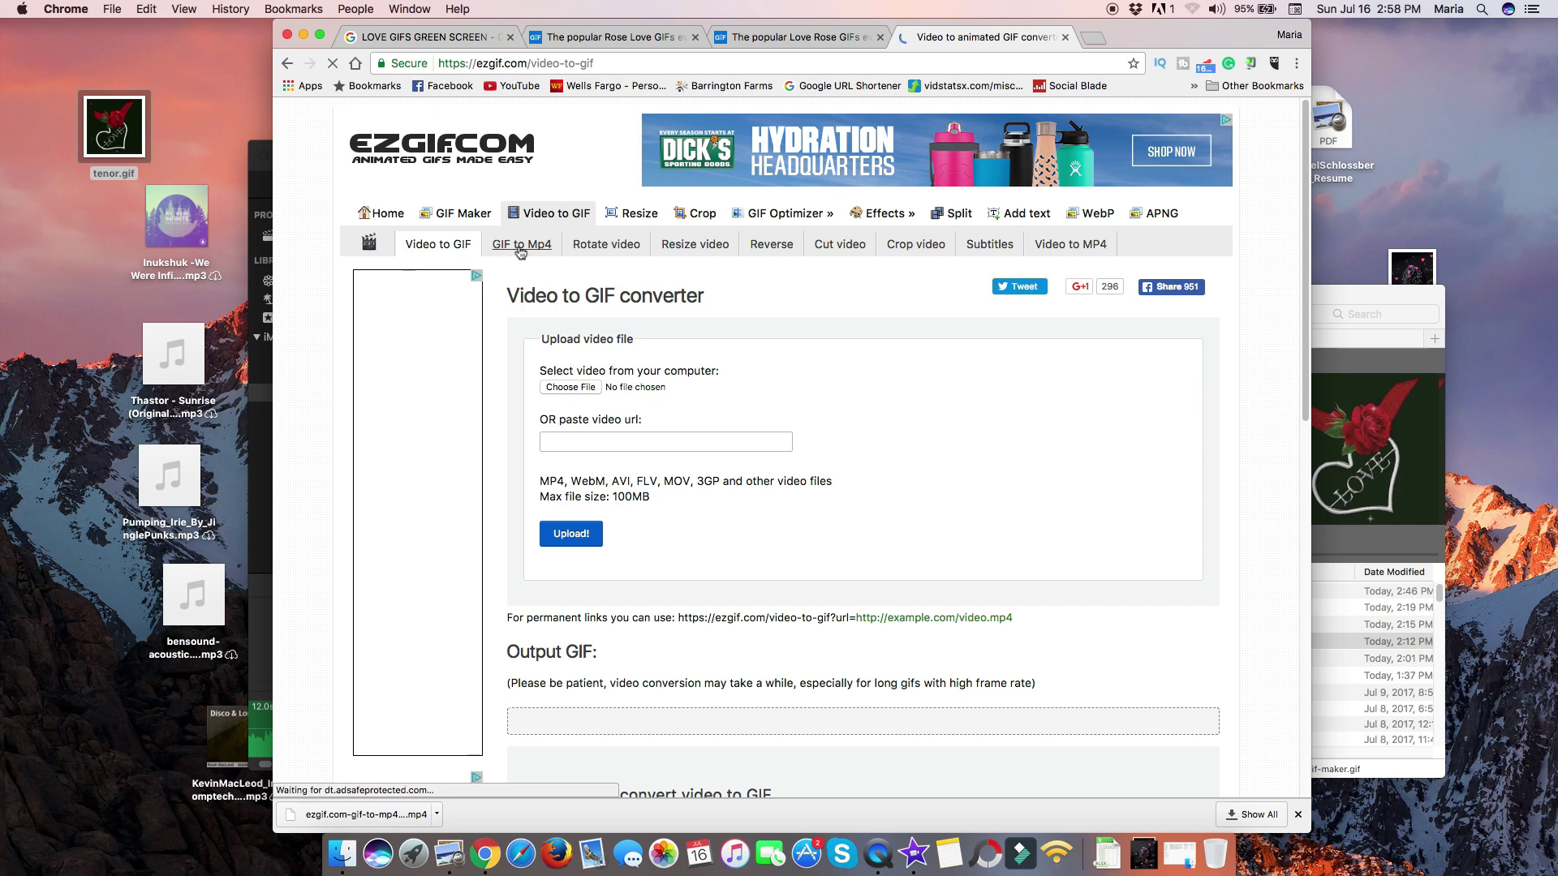
Step: Load tenor.gif (11 frames, 320x320, 214.34KiB) into ezgif's GIF to MP4 converter
click(520, 248)
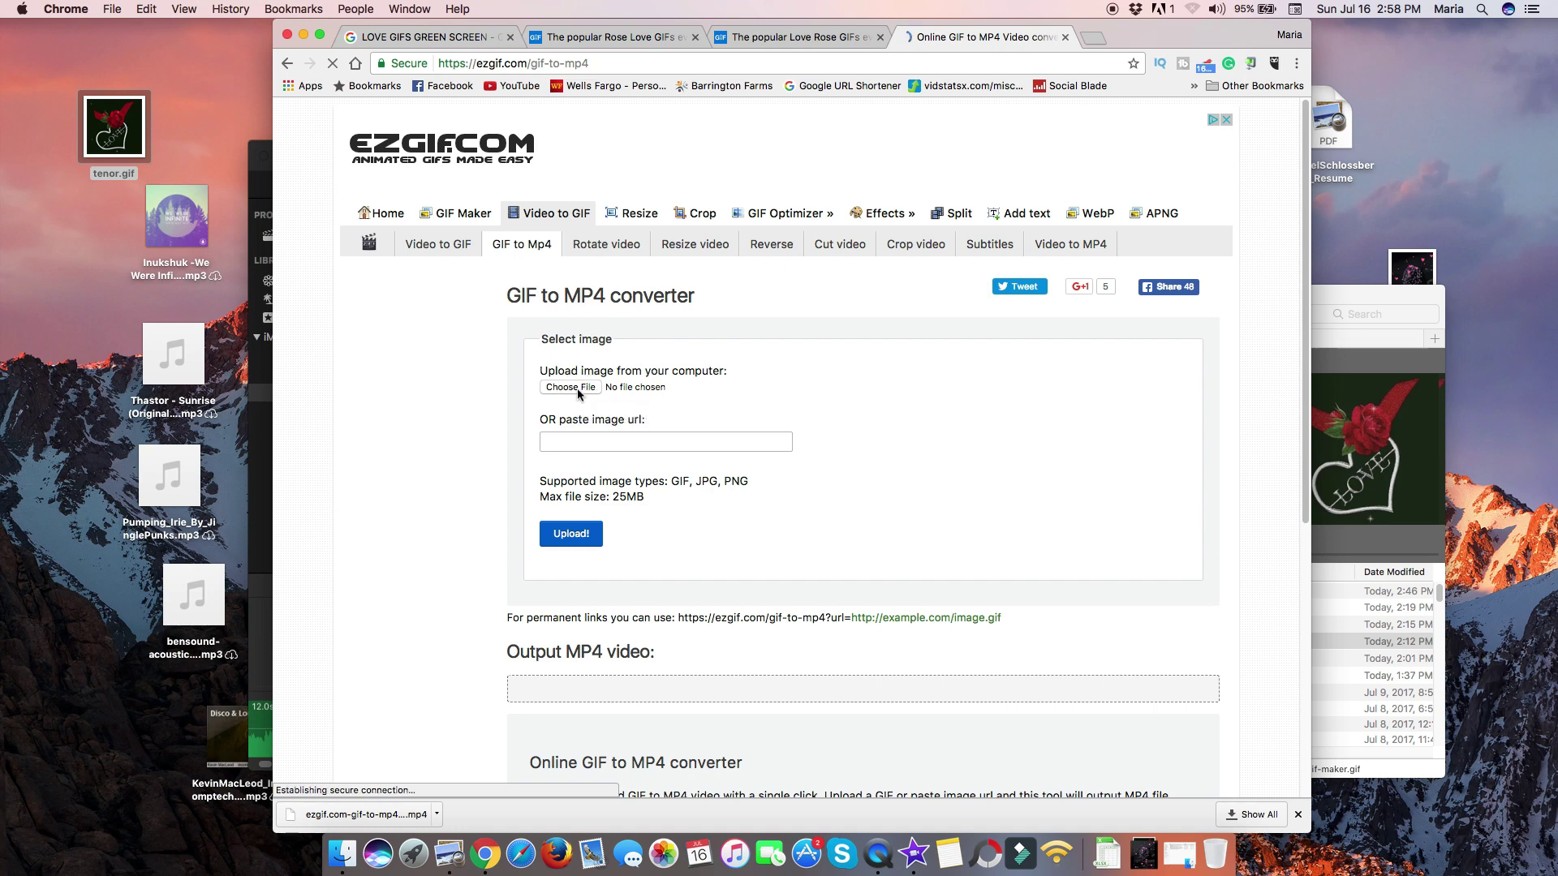
click(571, 387)
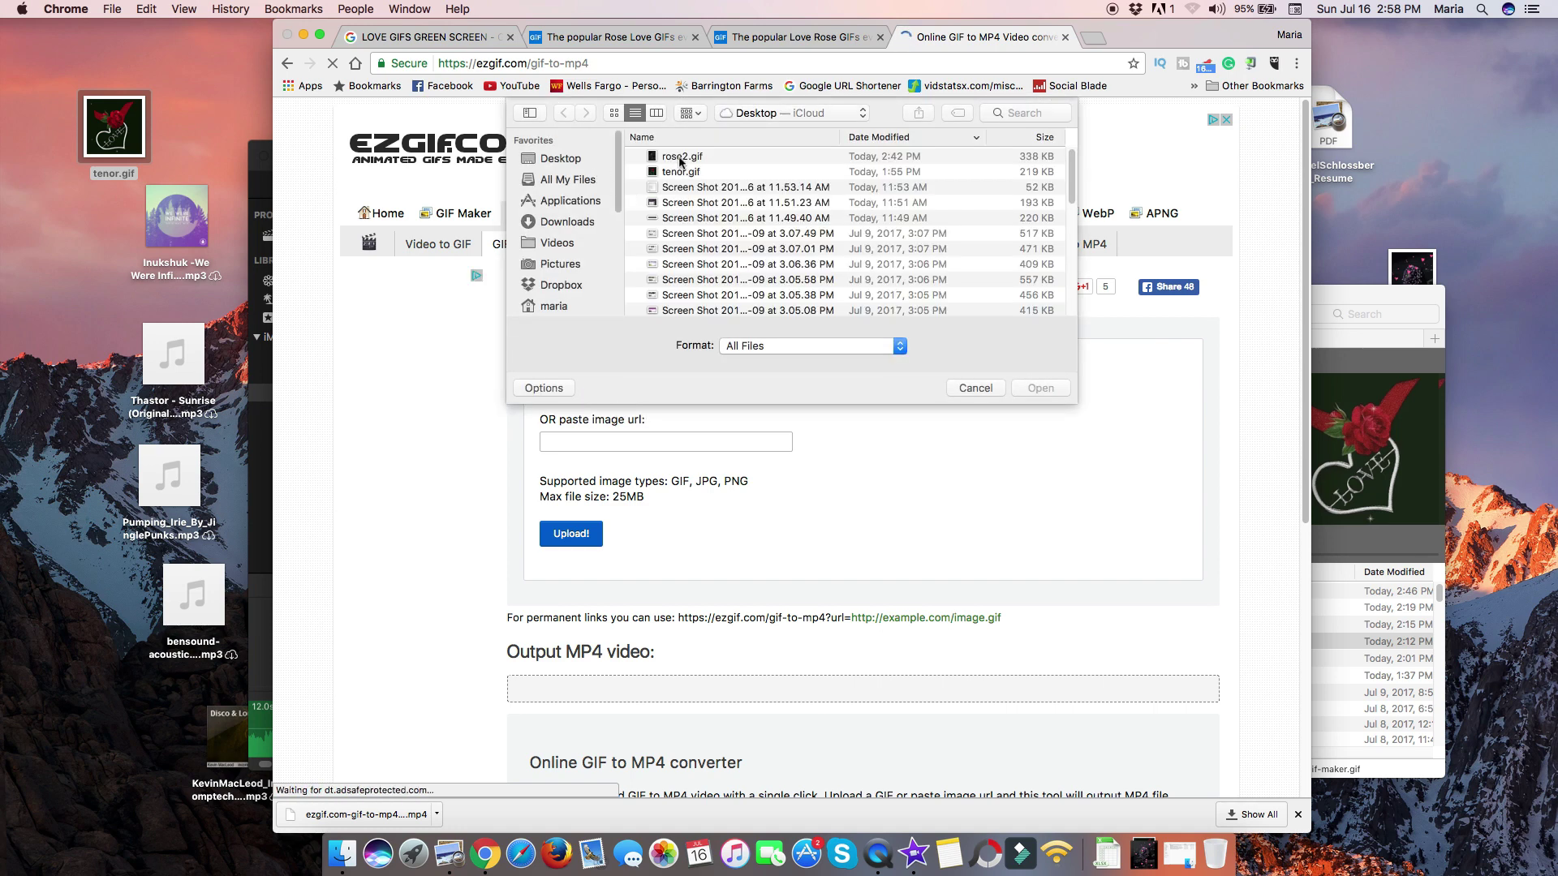
click(680, 173)
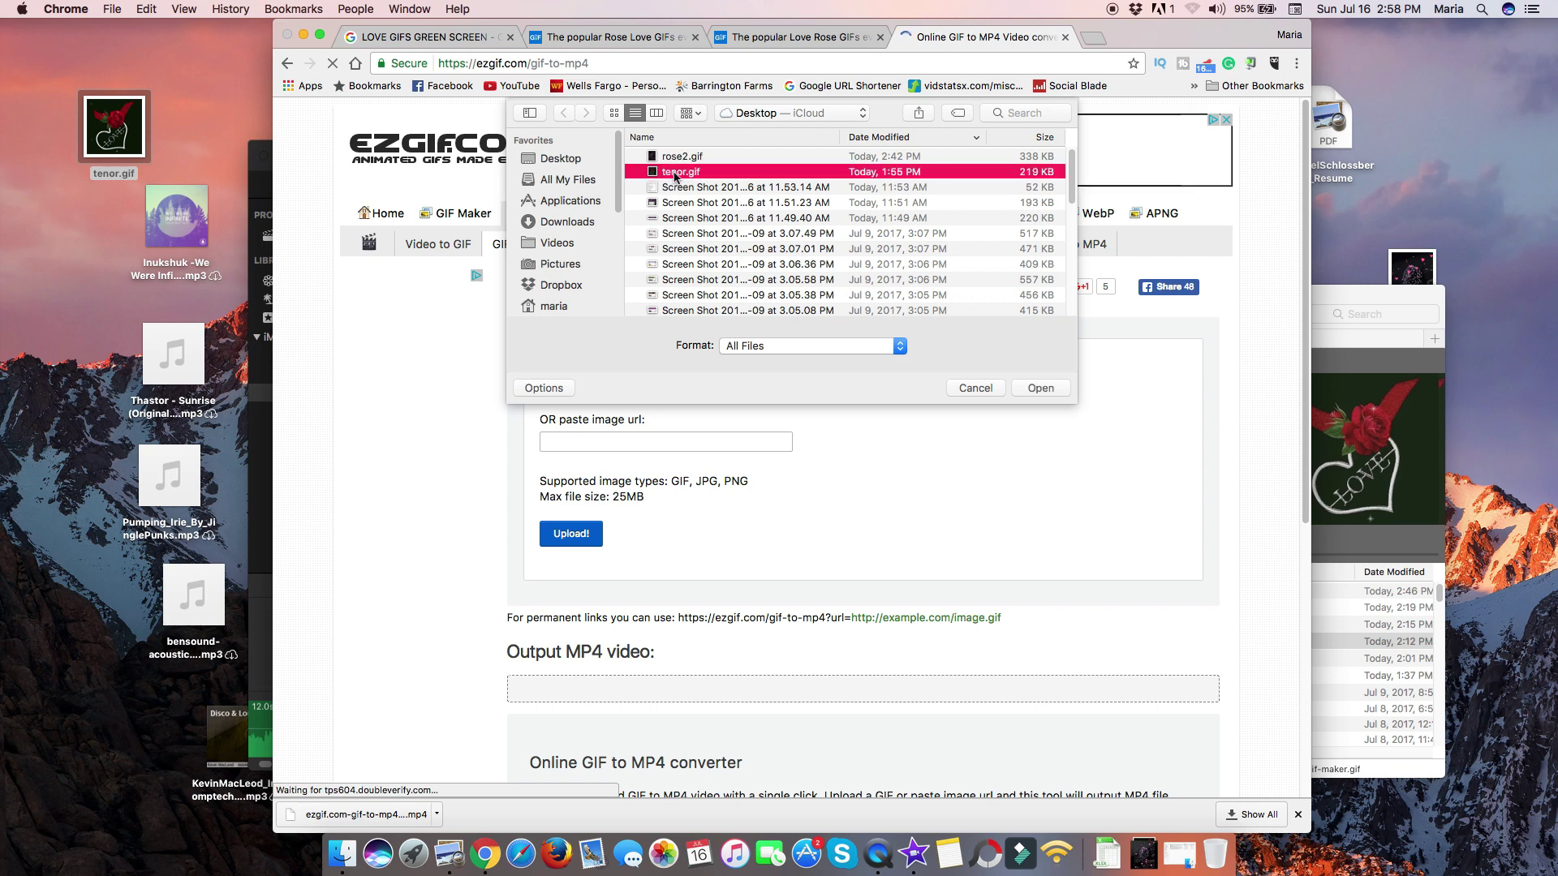
click(1058, 390)
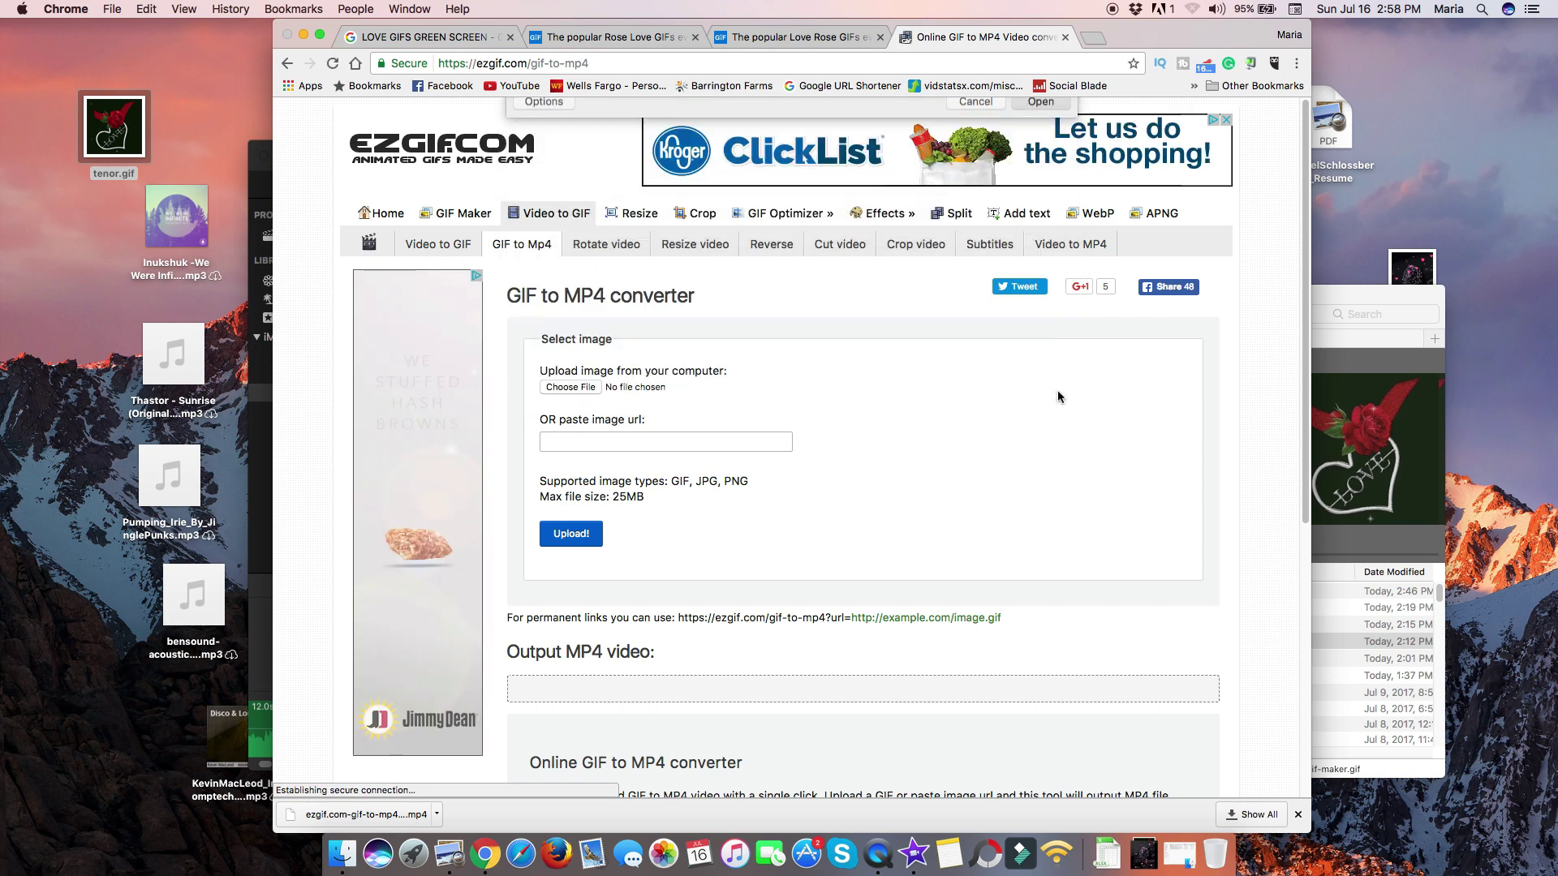
click(582, 538)
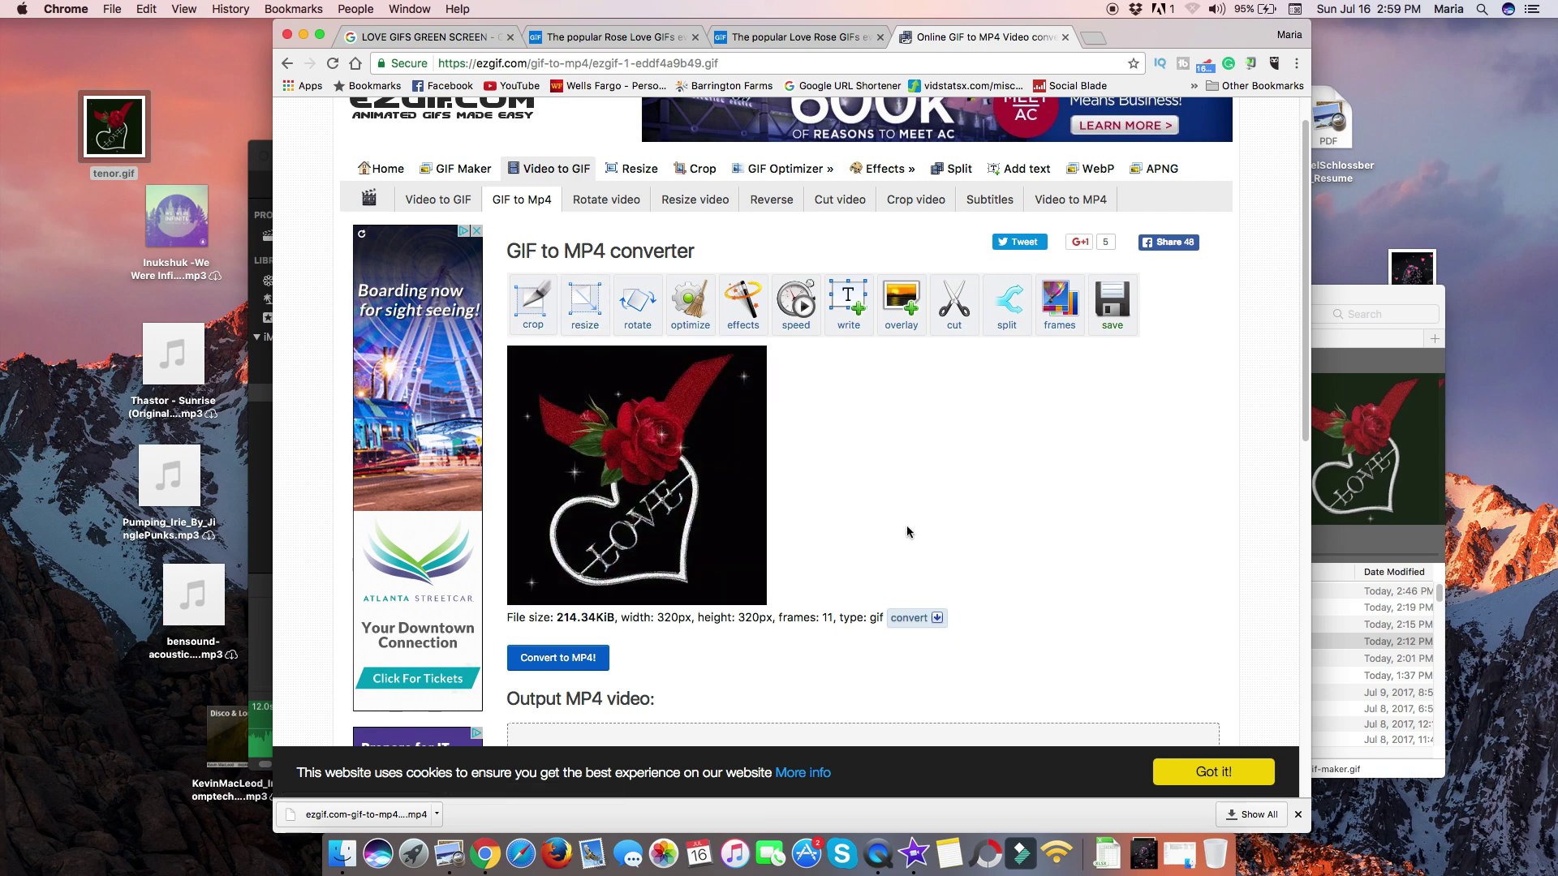
scroll(907, 525, up, 1)
Step: Convert the rose GIF to a 320x320 MP4 and download it as ezgif.com-gif-to-mp4 (2).mp4
scroll(907, 524, down, 5)
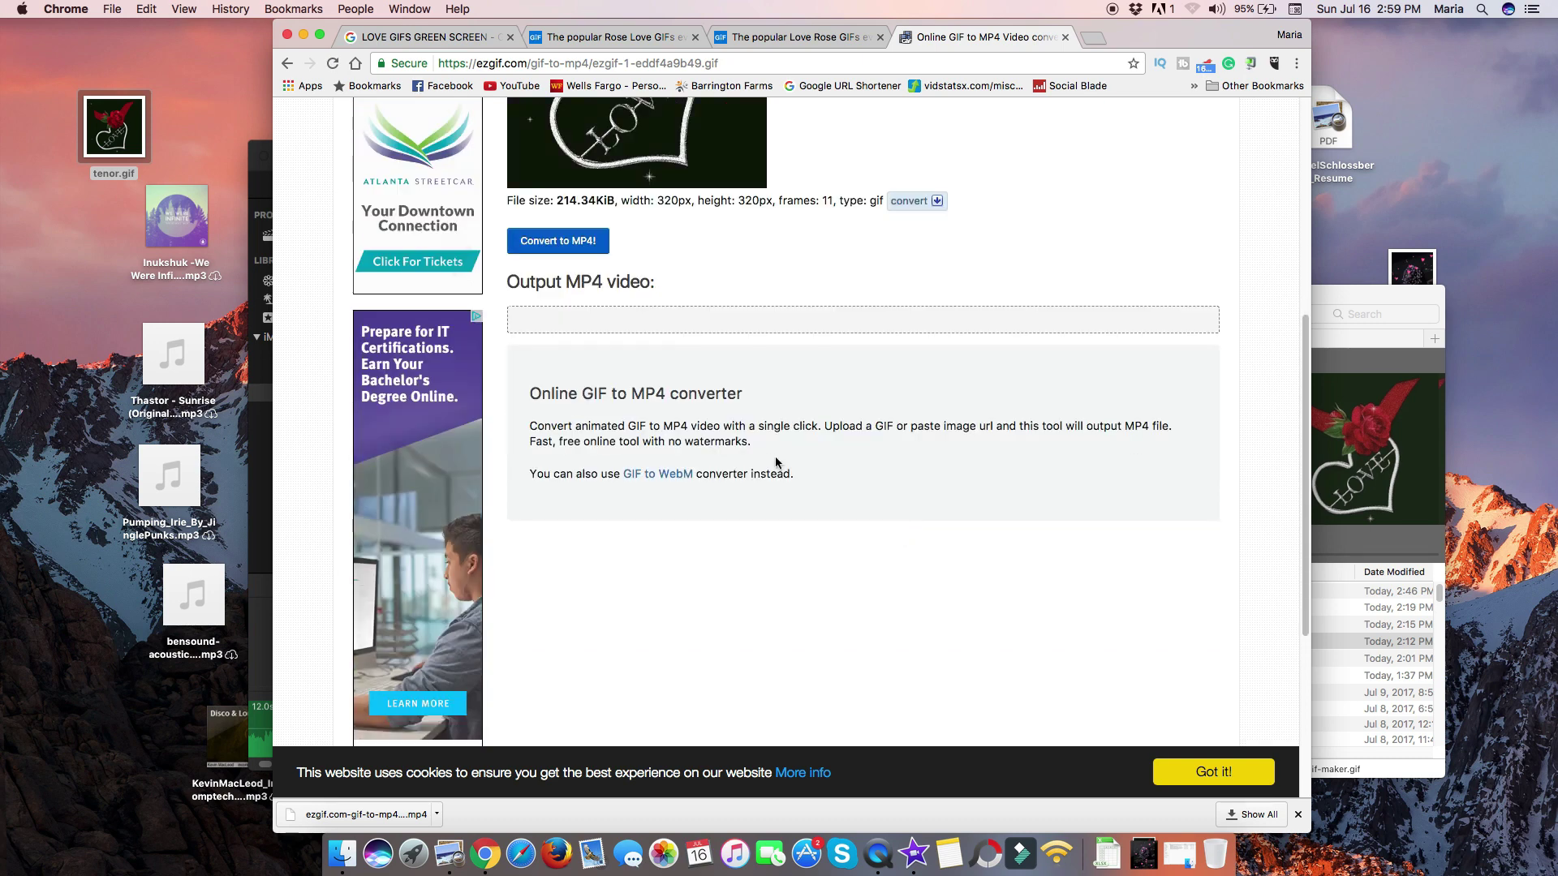
click(556, 242)
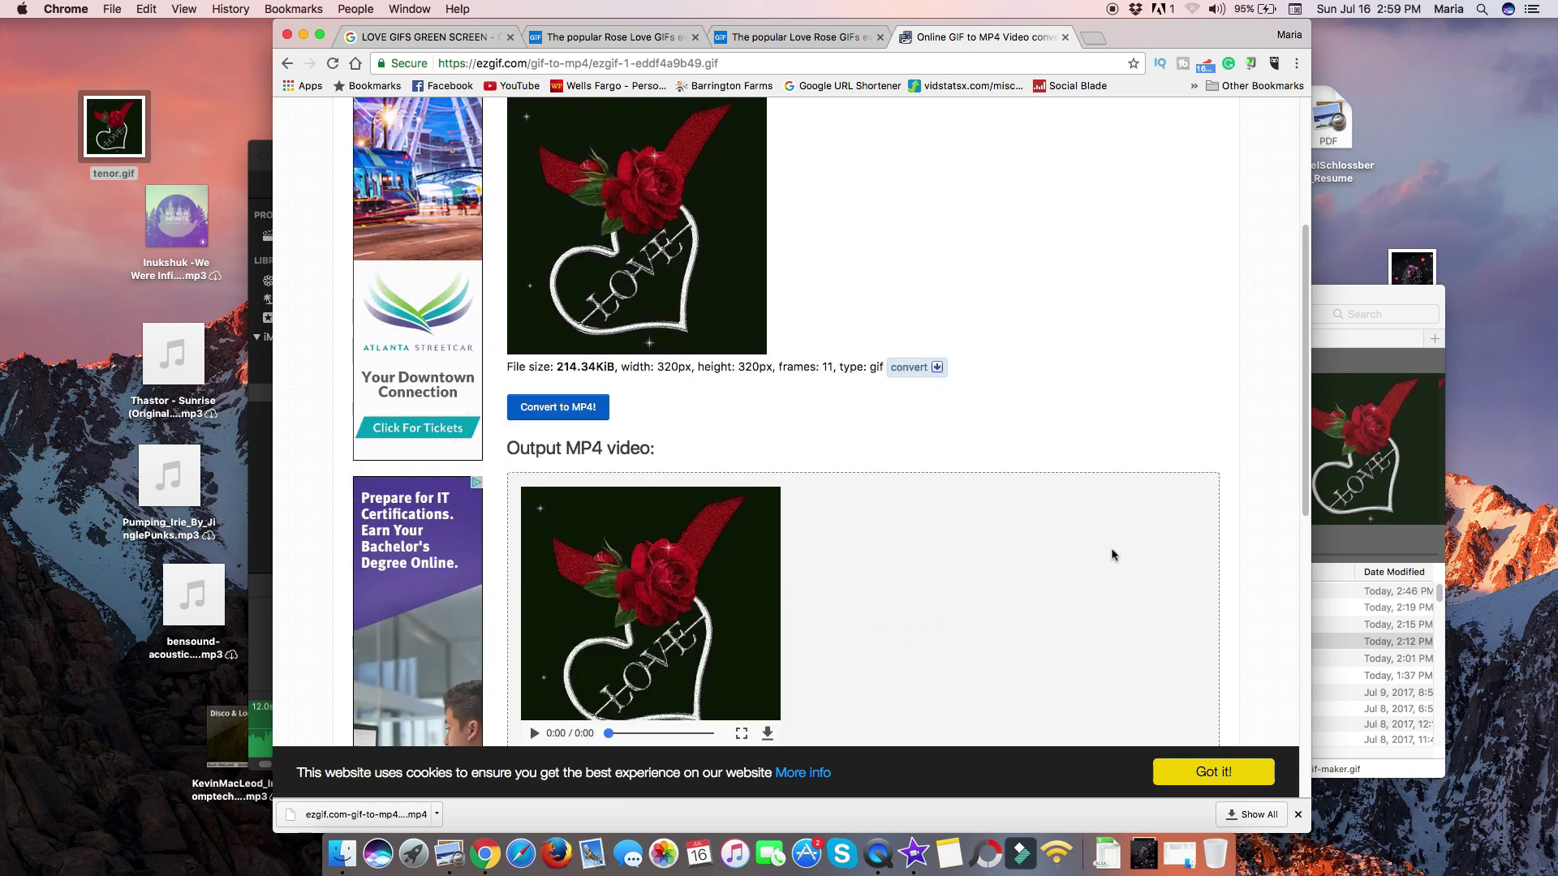
scroll(1111, 552, down, 5)
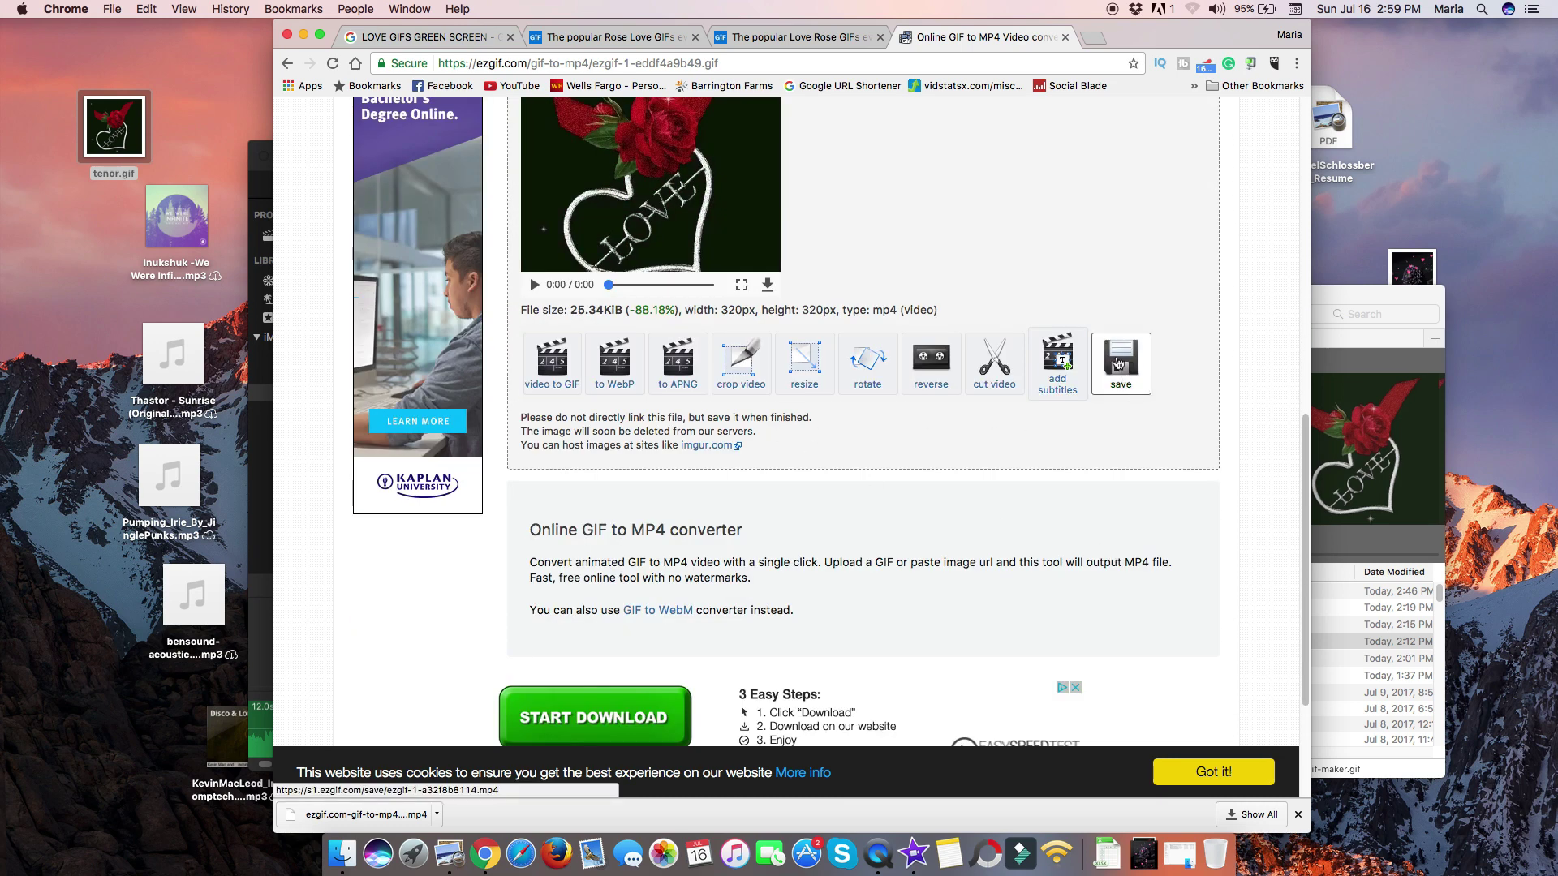
click(1117, 362)
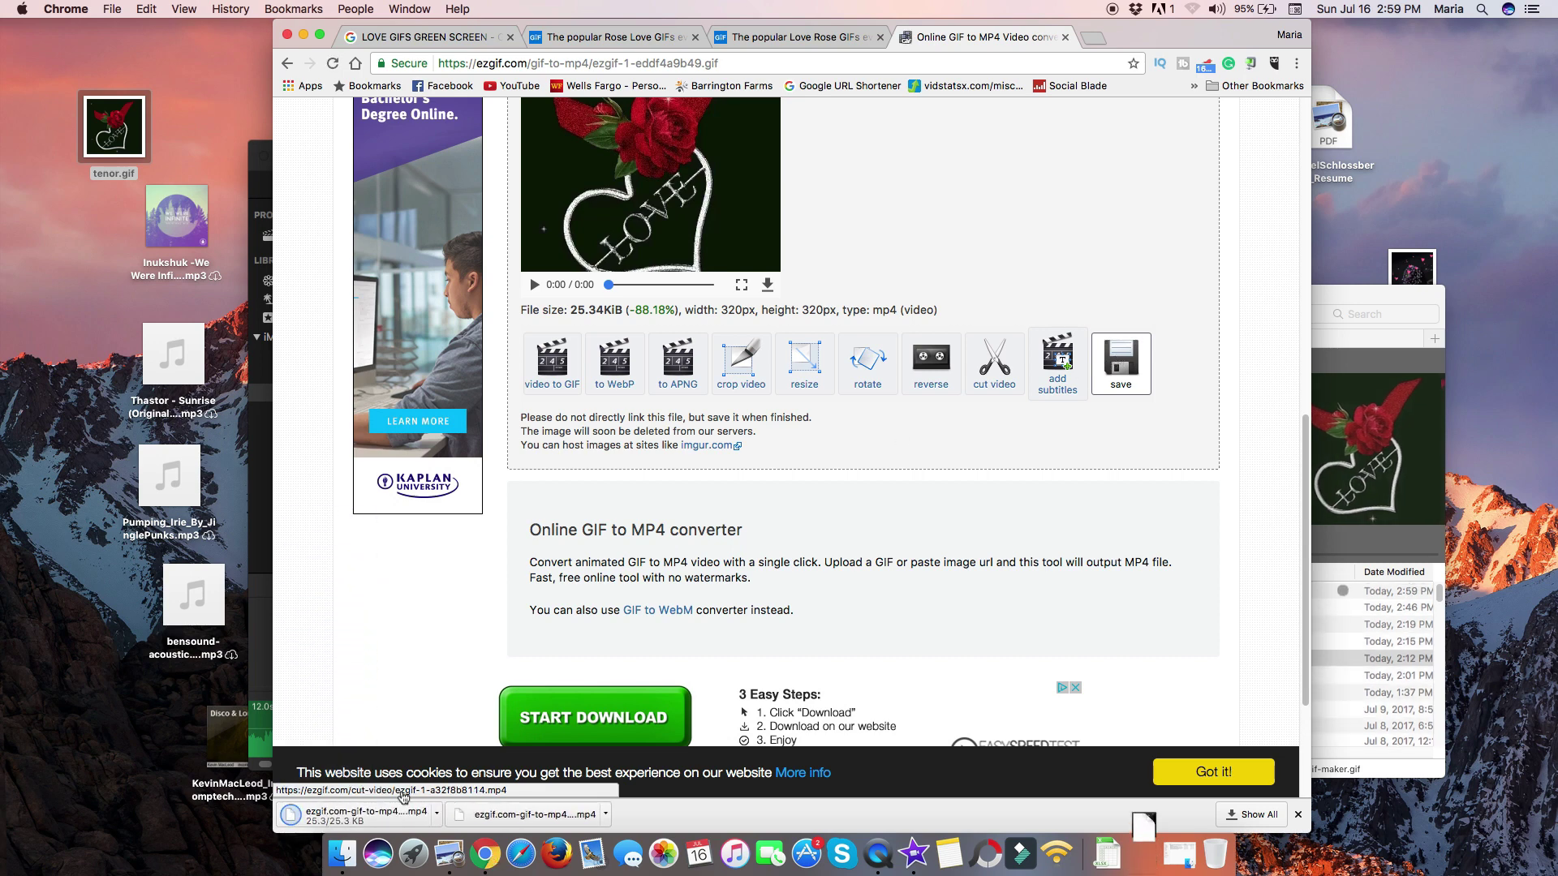
Step: Reveal ezgif.com-gif-to-mp4 (2).mp4 in Finder's Downloads, move that window aside, and switch to iMovie
click(437, 814)
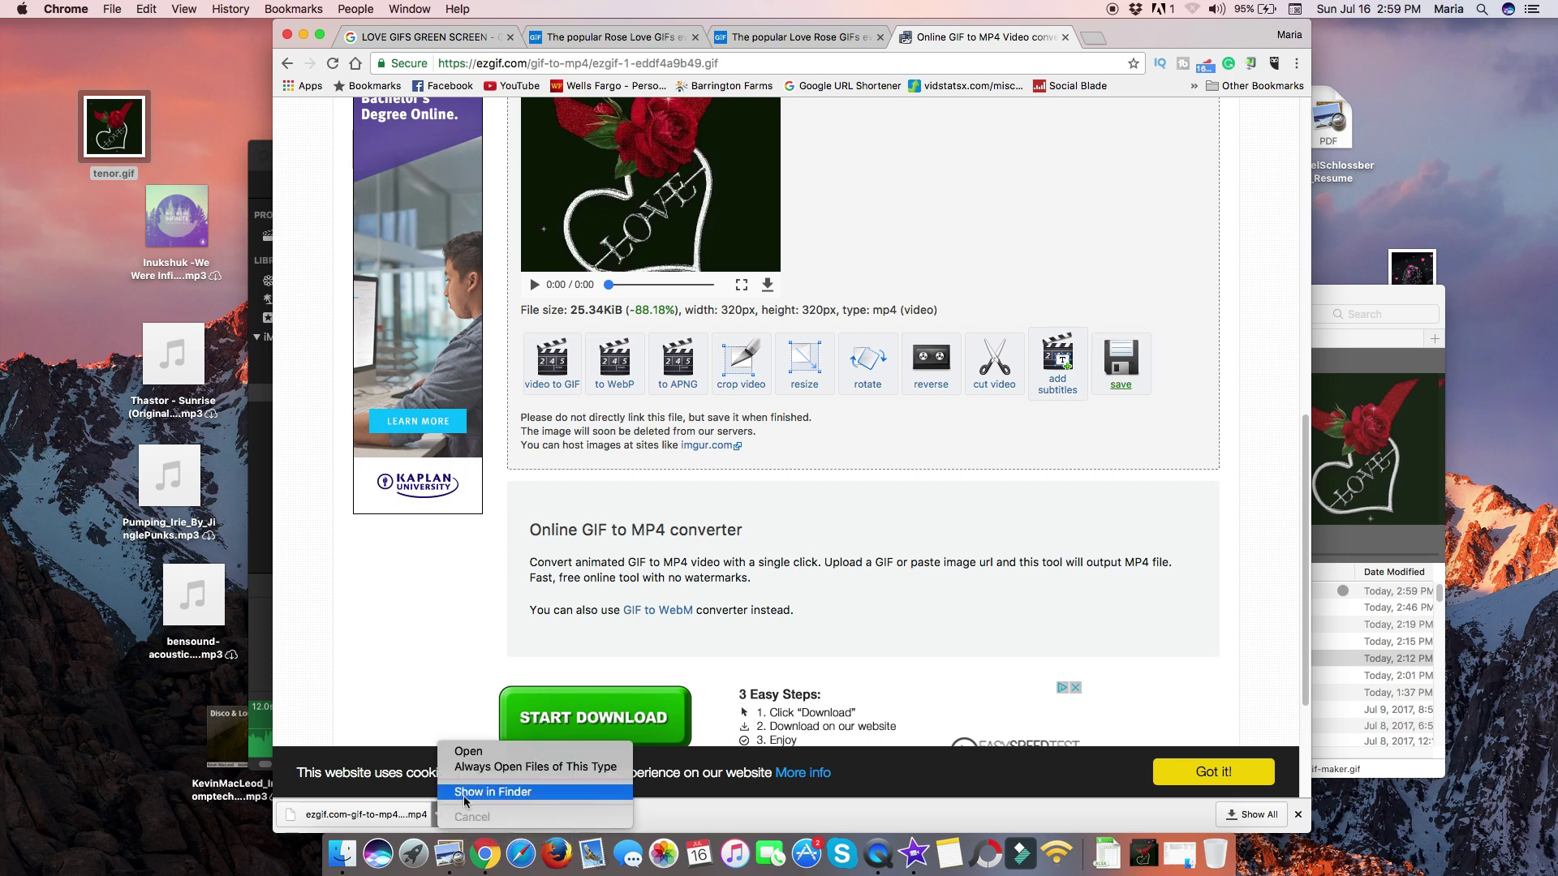
click(465, 795)
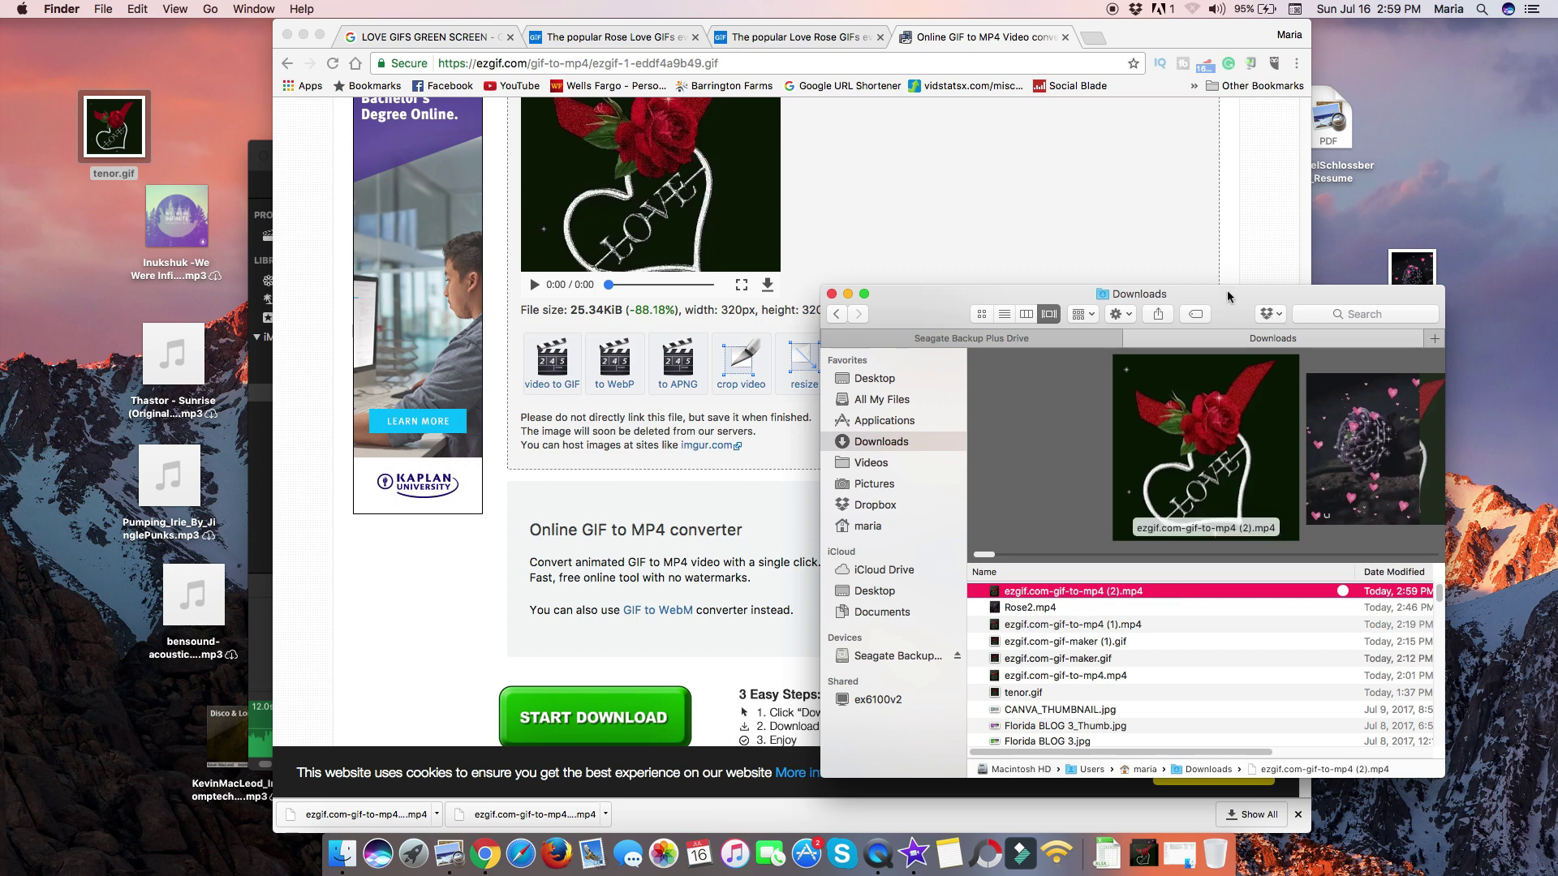
drag(1224, 295, 1308, 190)
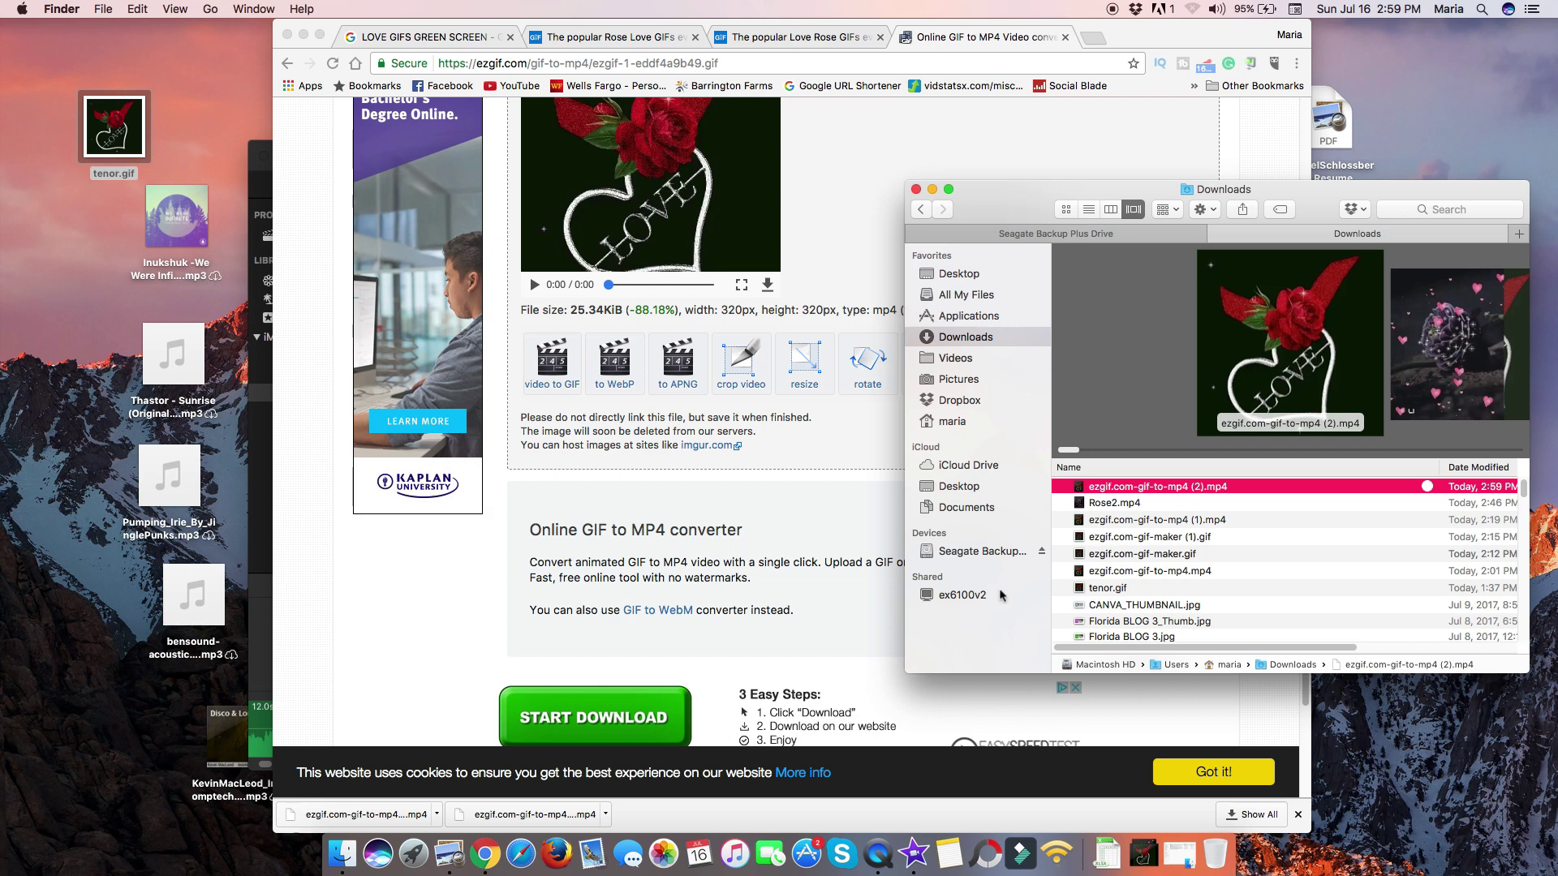
click(912, 857)
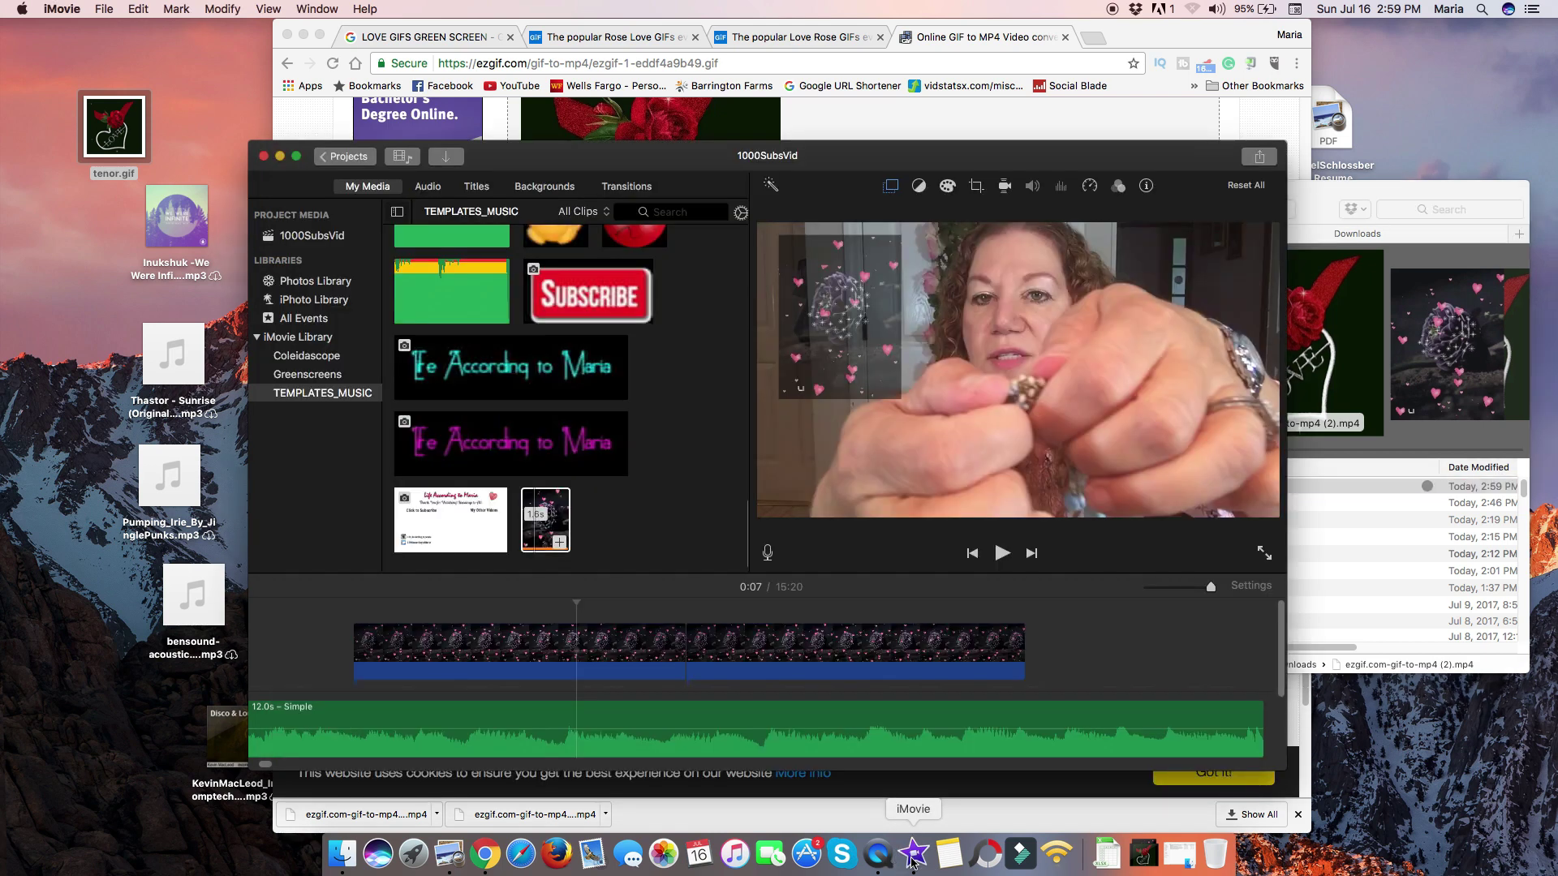
Step: Drag ezgif.com-gif-to-mp4 (2).mp4 from Downloads into iMovie's TEMPLATES_MUSIC event as a 0.6s clip
click(548, 524)
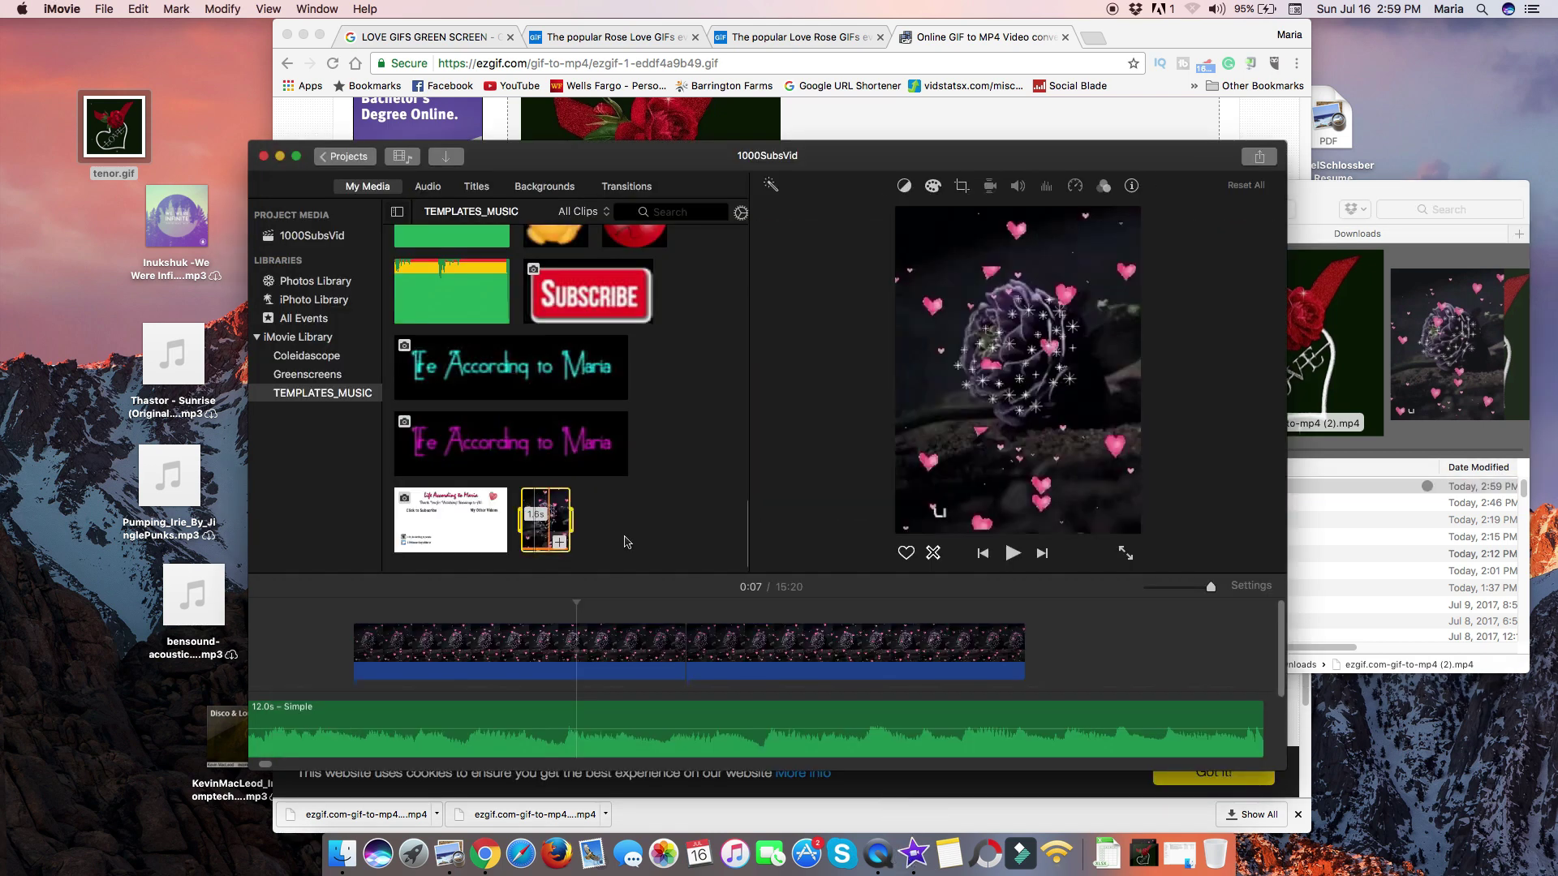
click(649, 527)
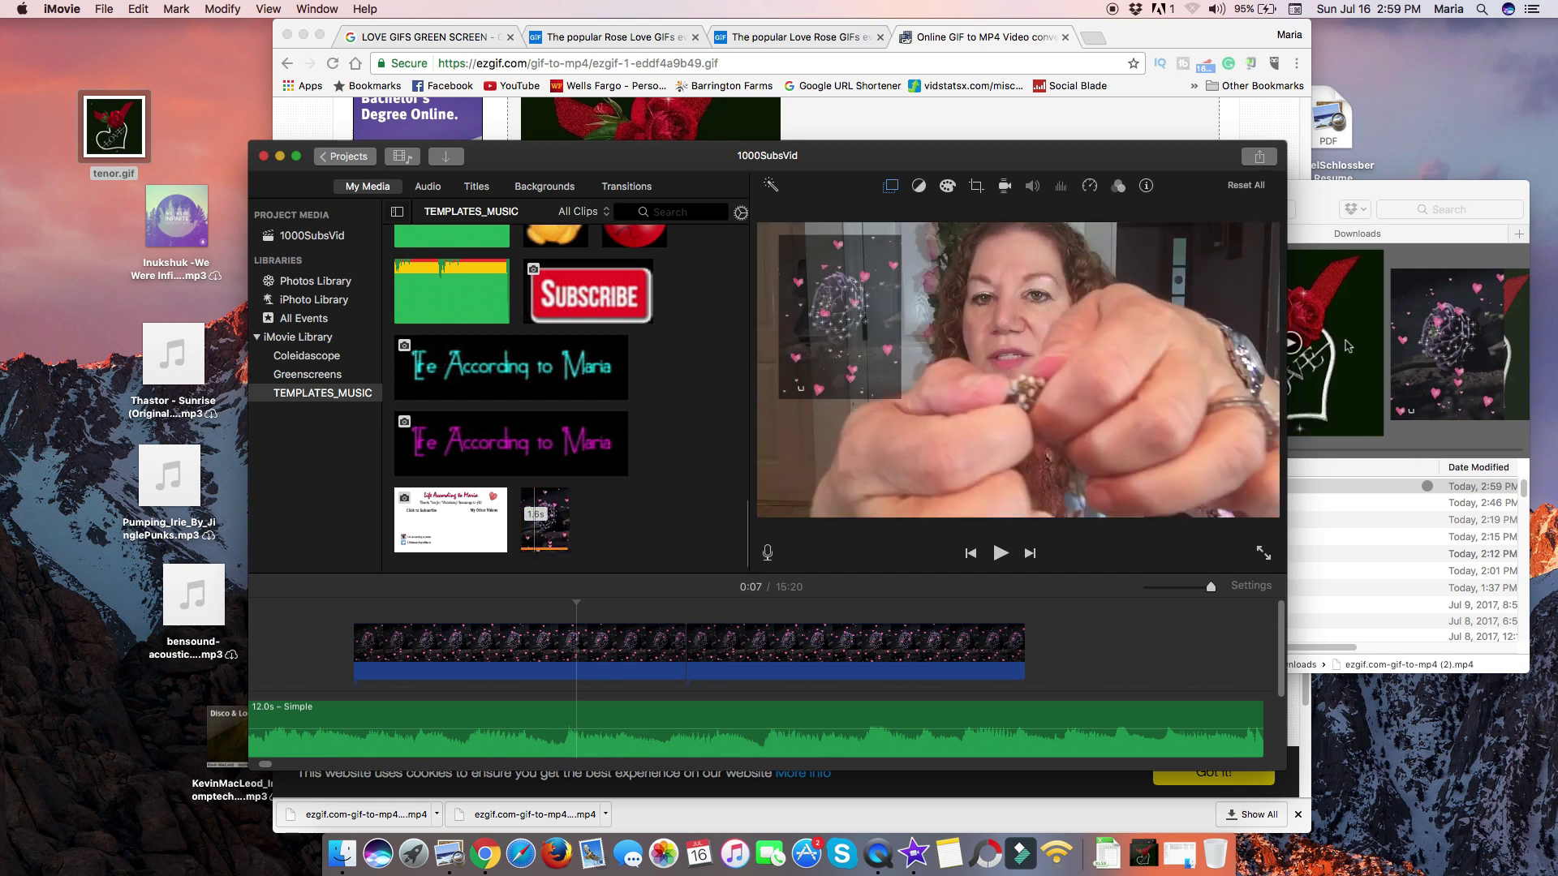
click(1379, 194)
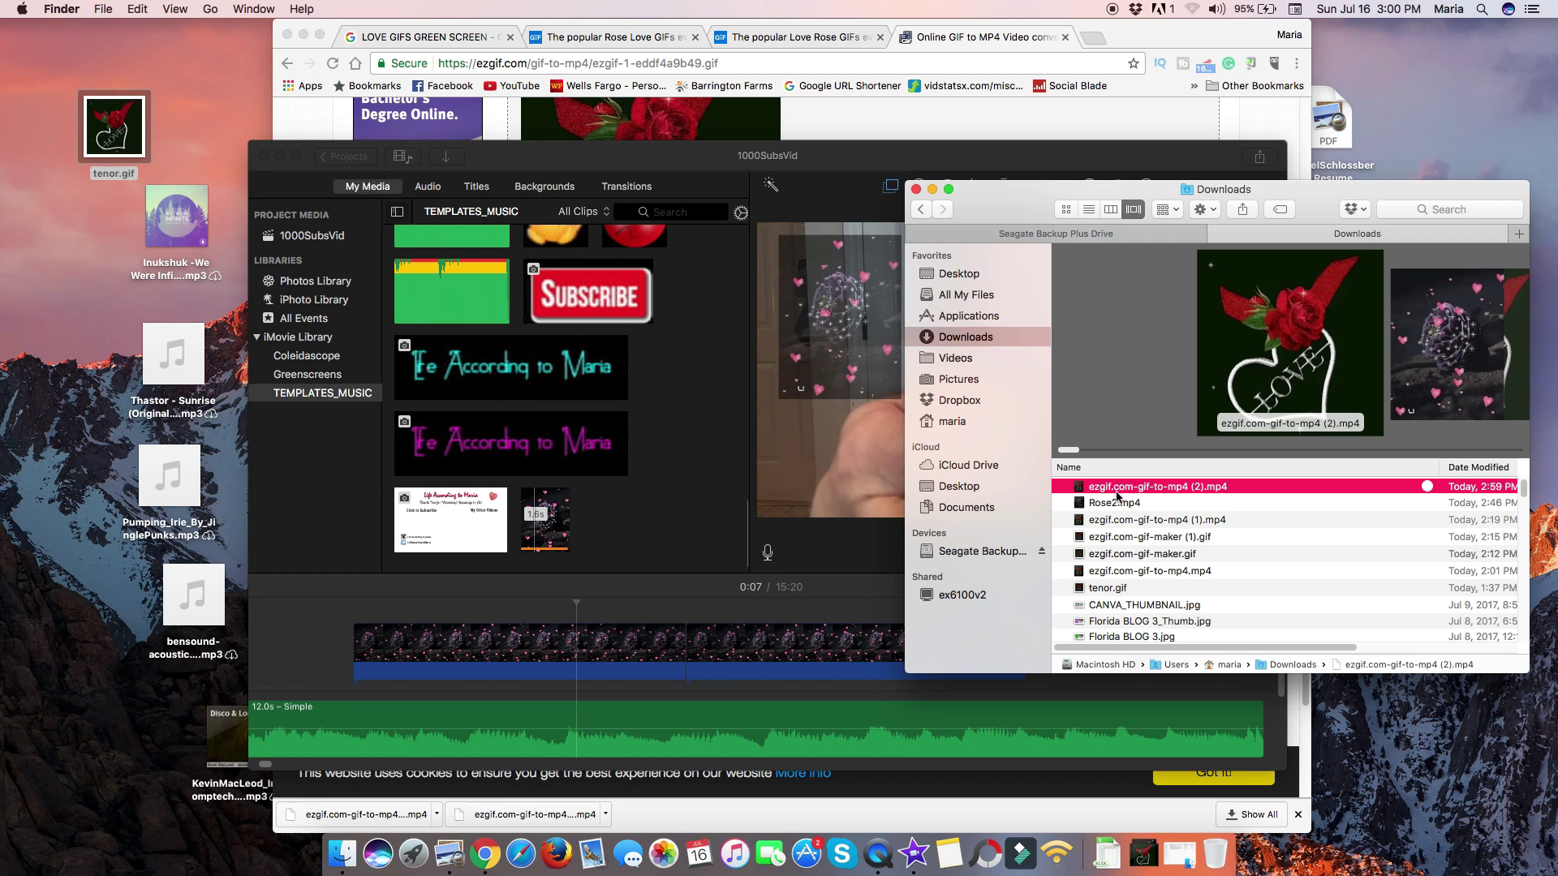
drag(1120, 492, 658, 526)
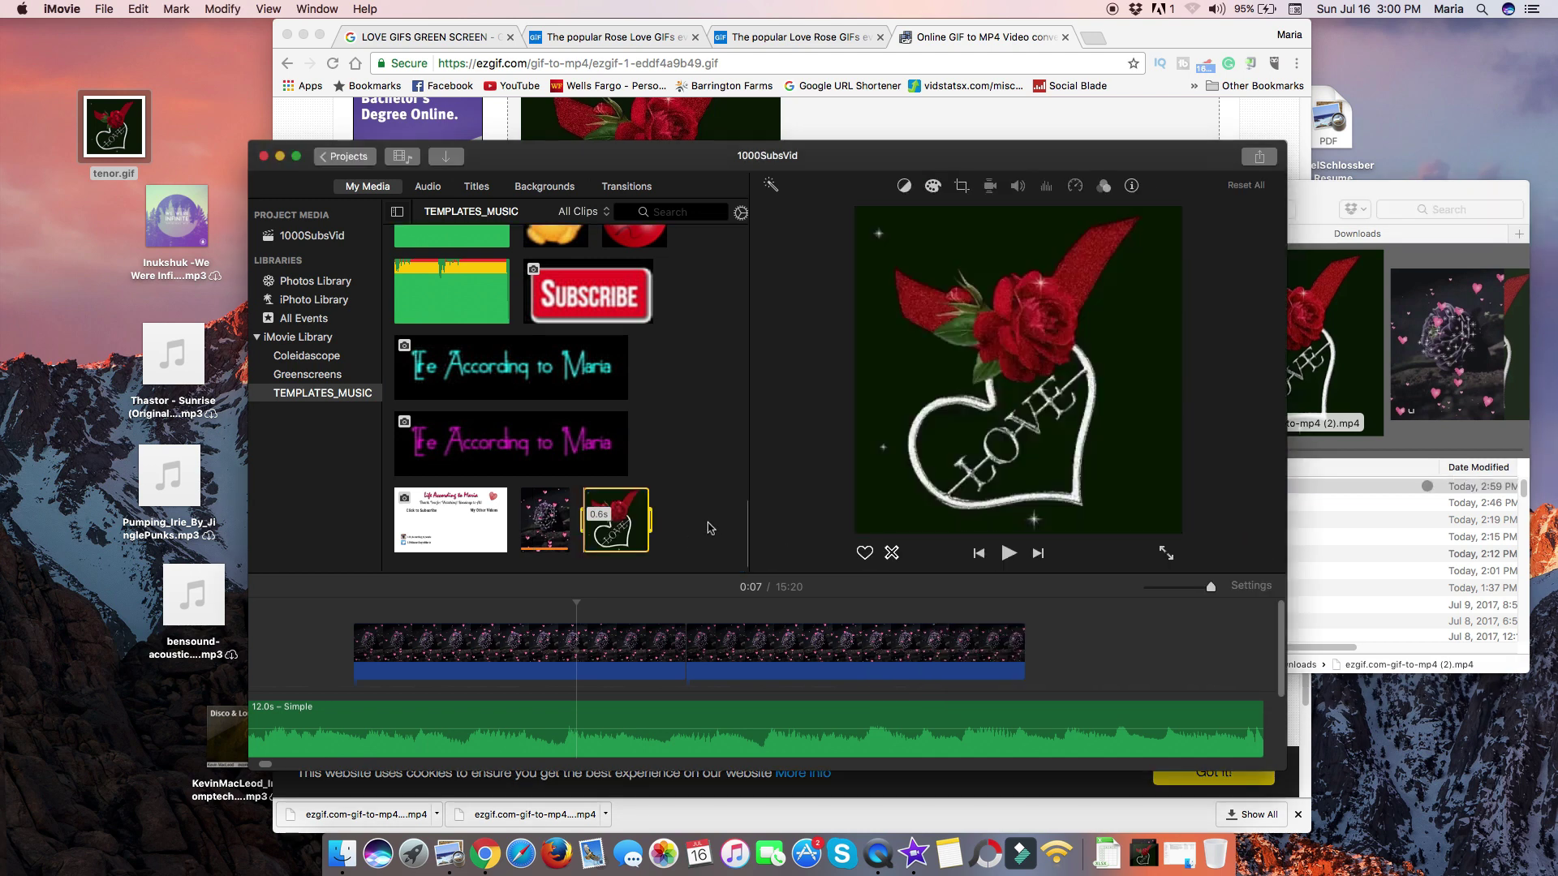
click(814, 651)
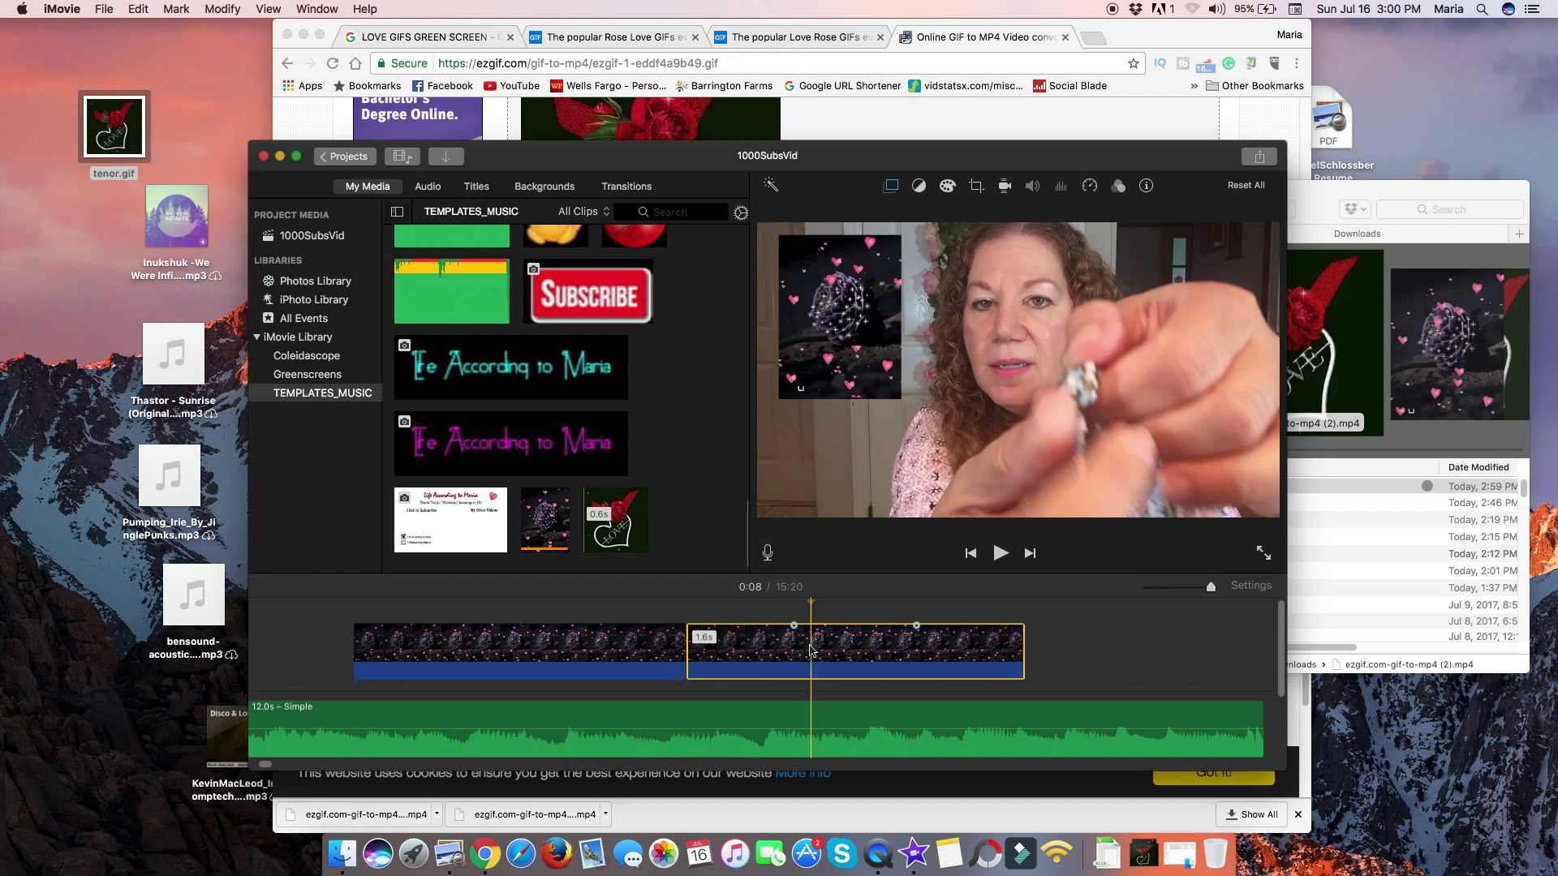
Step: Delete both old sparkle-rose overlay clips from the timeline
key(Delete)
click(642, 641)
key(Delete)
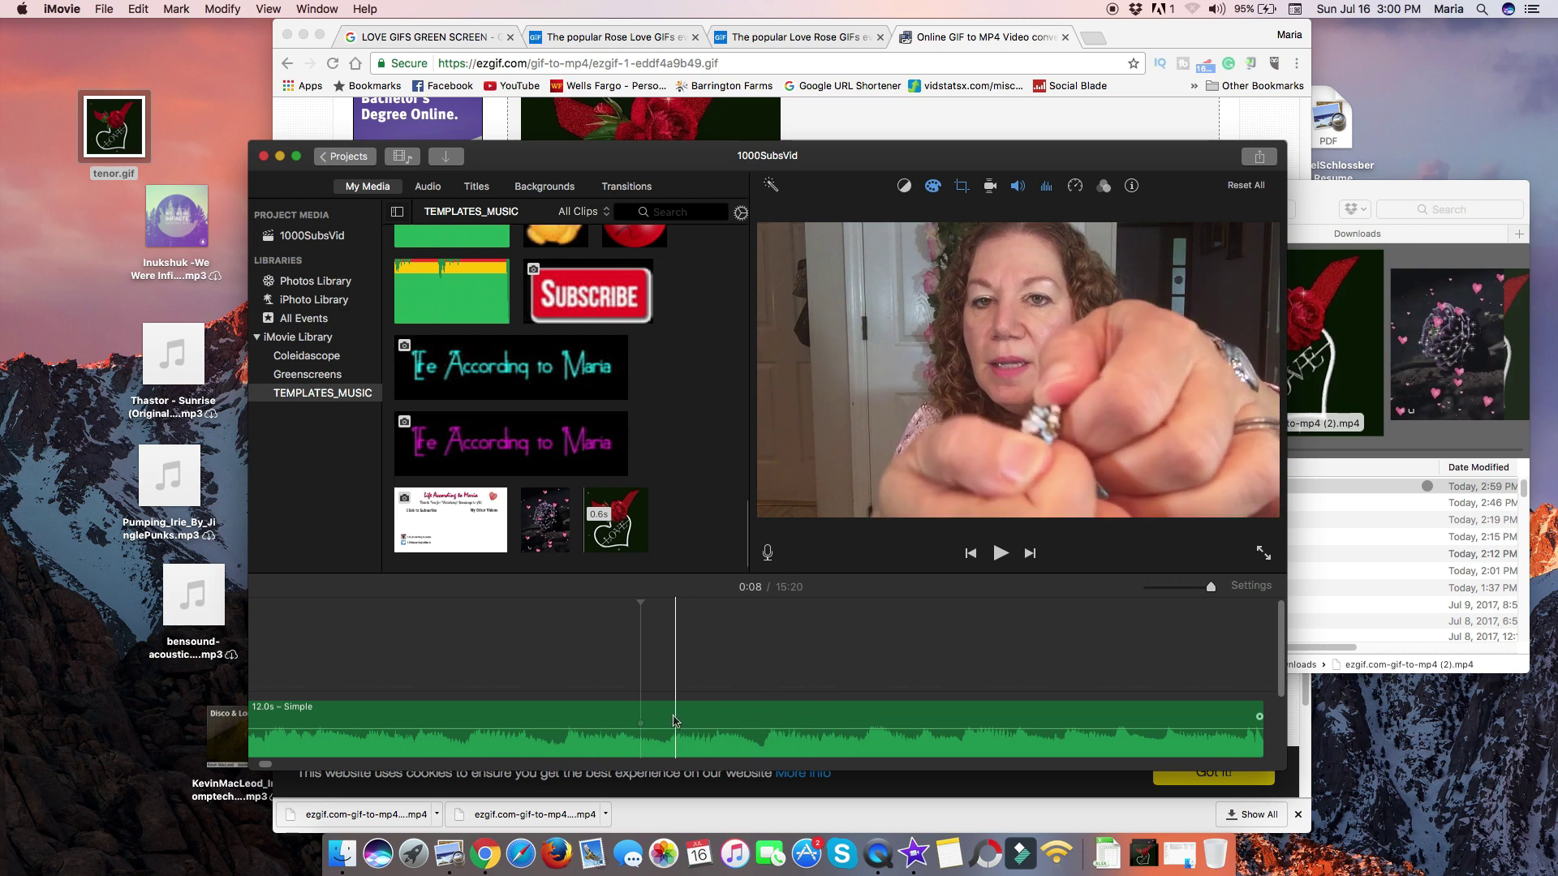
Step: Place the rose-and-heart clip over the video at 0:08 and play it back to check
drag(607, 524, 694, 649)
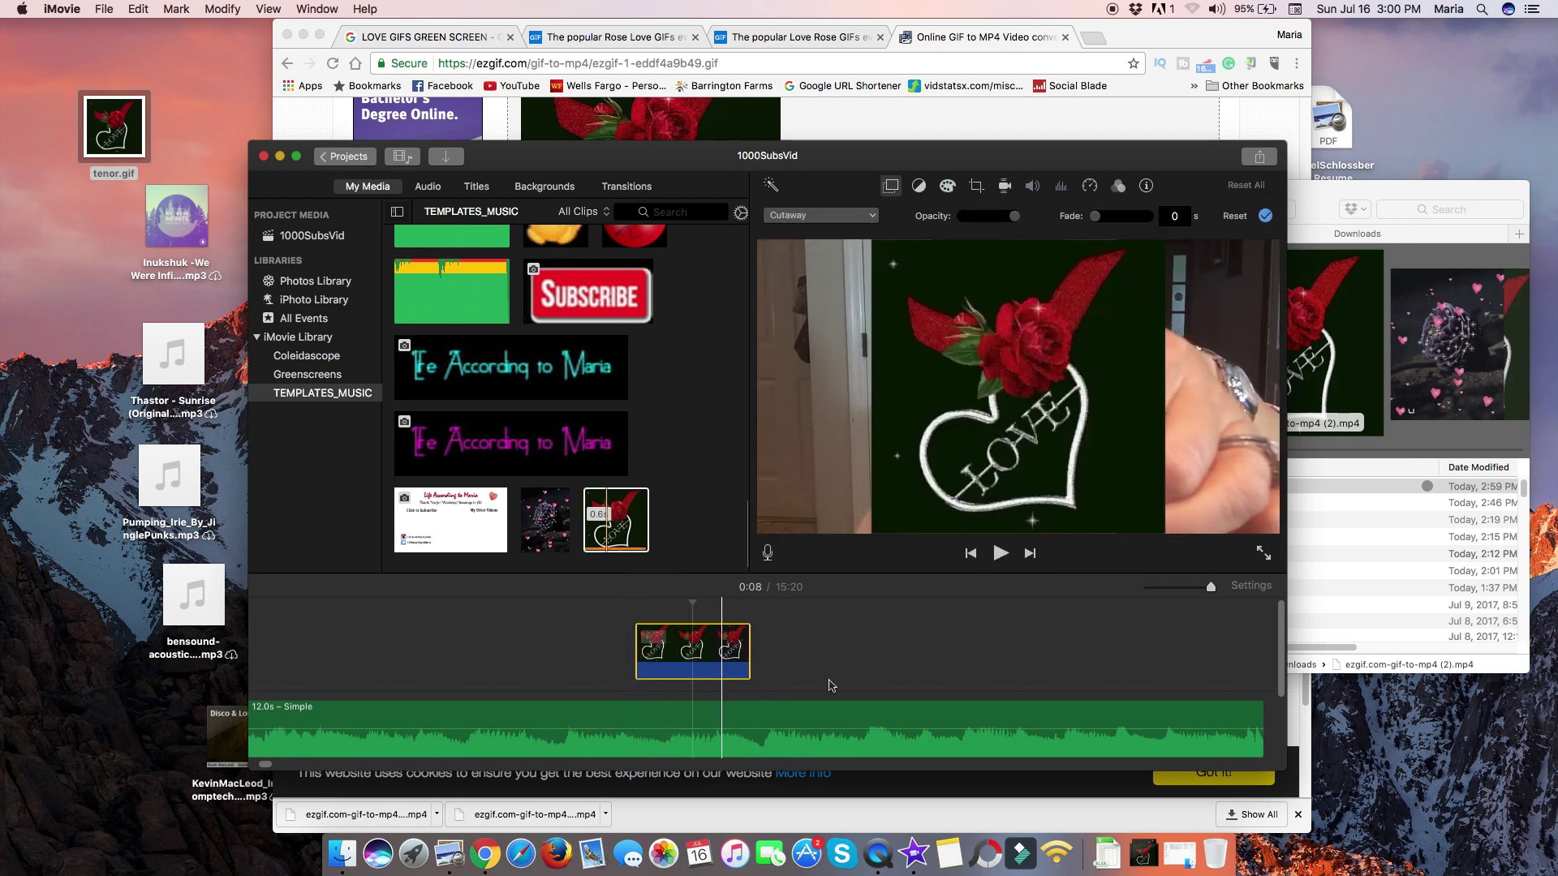
click(618, 651)
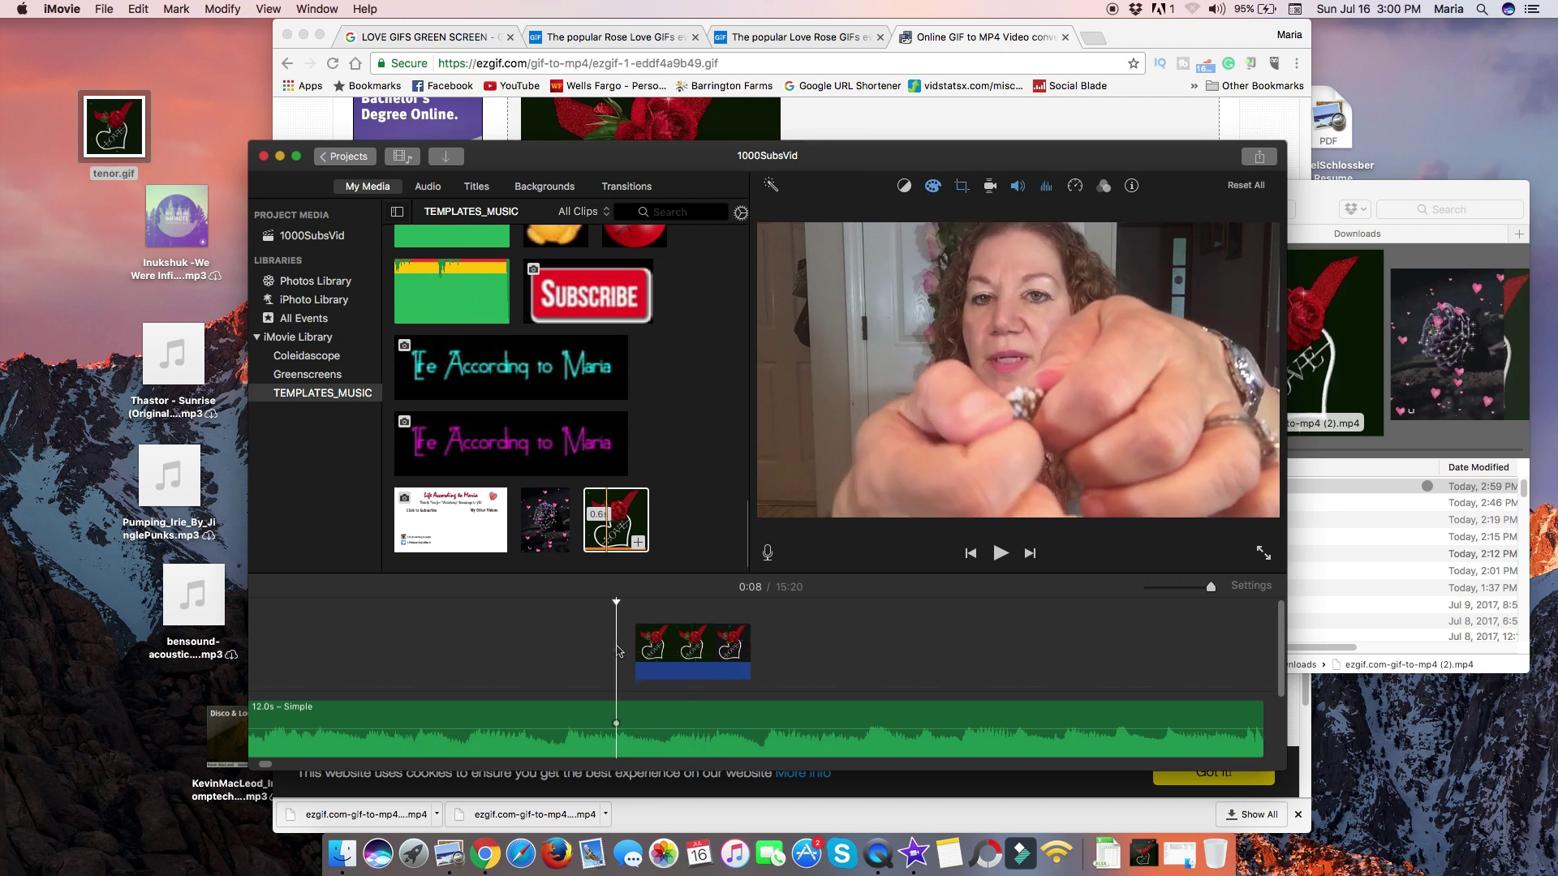
key(space)
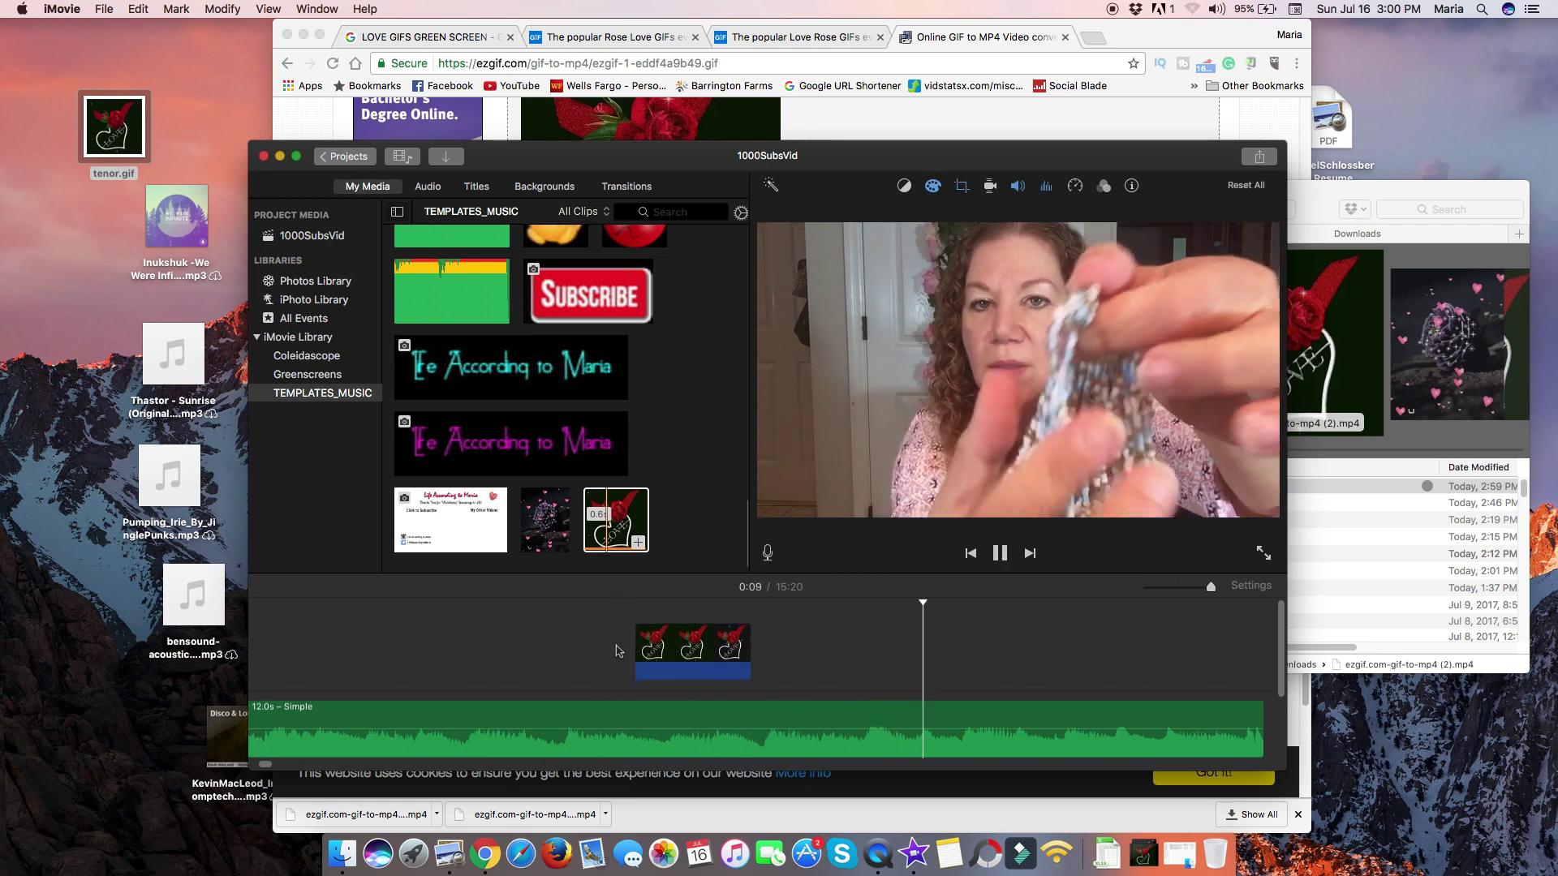
key(space)
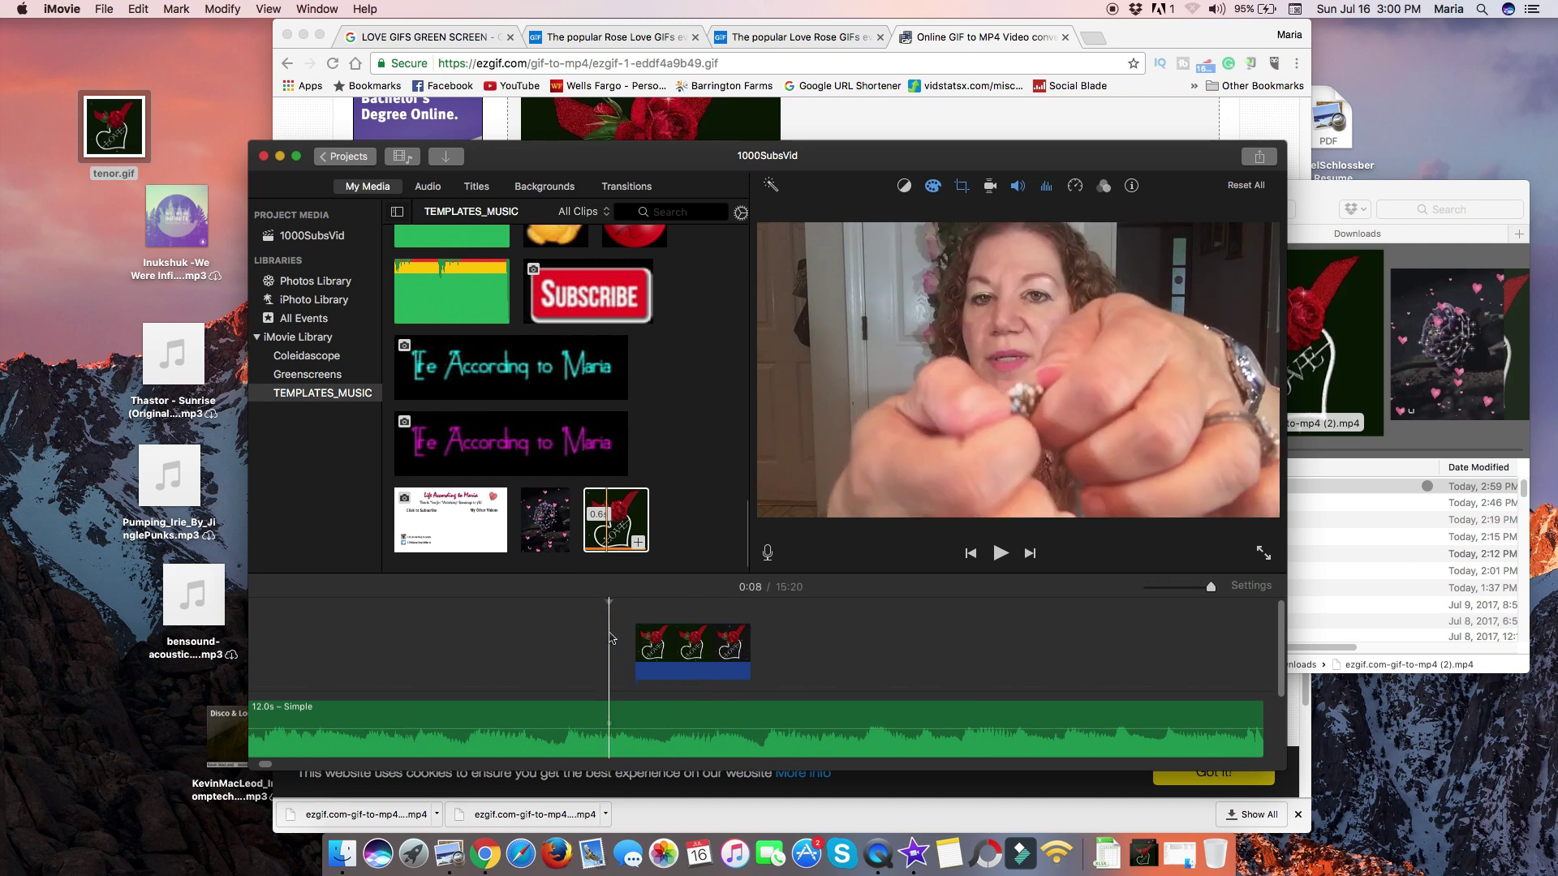
click(665, 641)
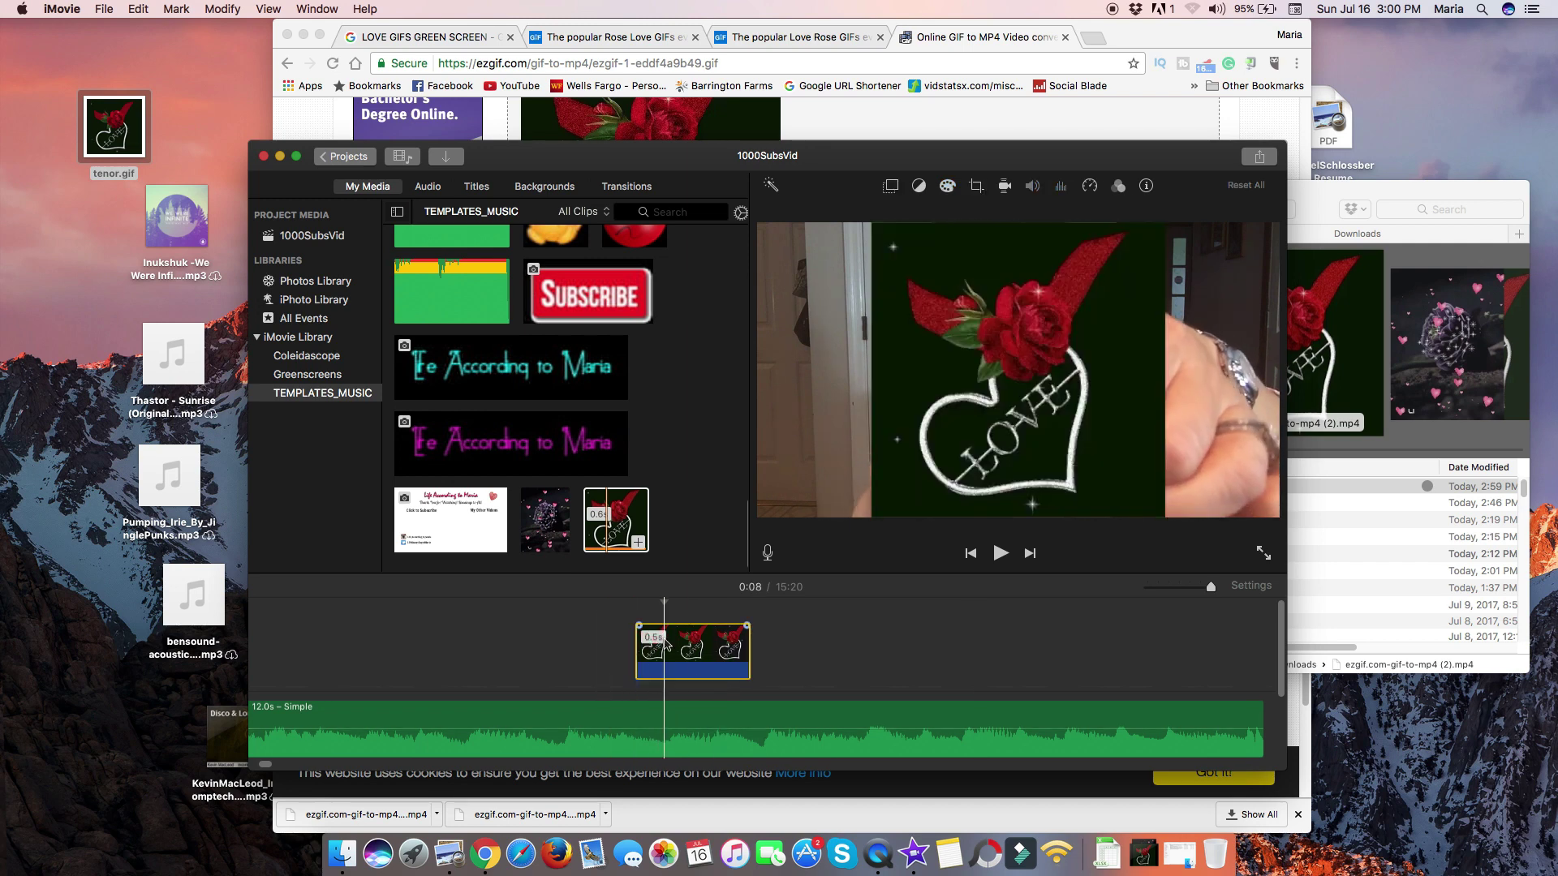
Step: Set the rose clip's overlay style to Picture in Picture and enlarge the inset
click(890, 186)
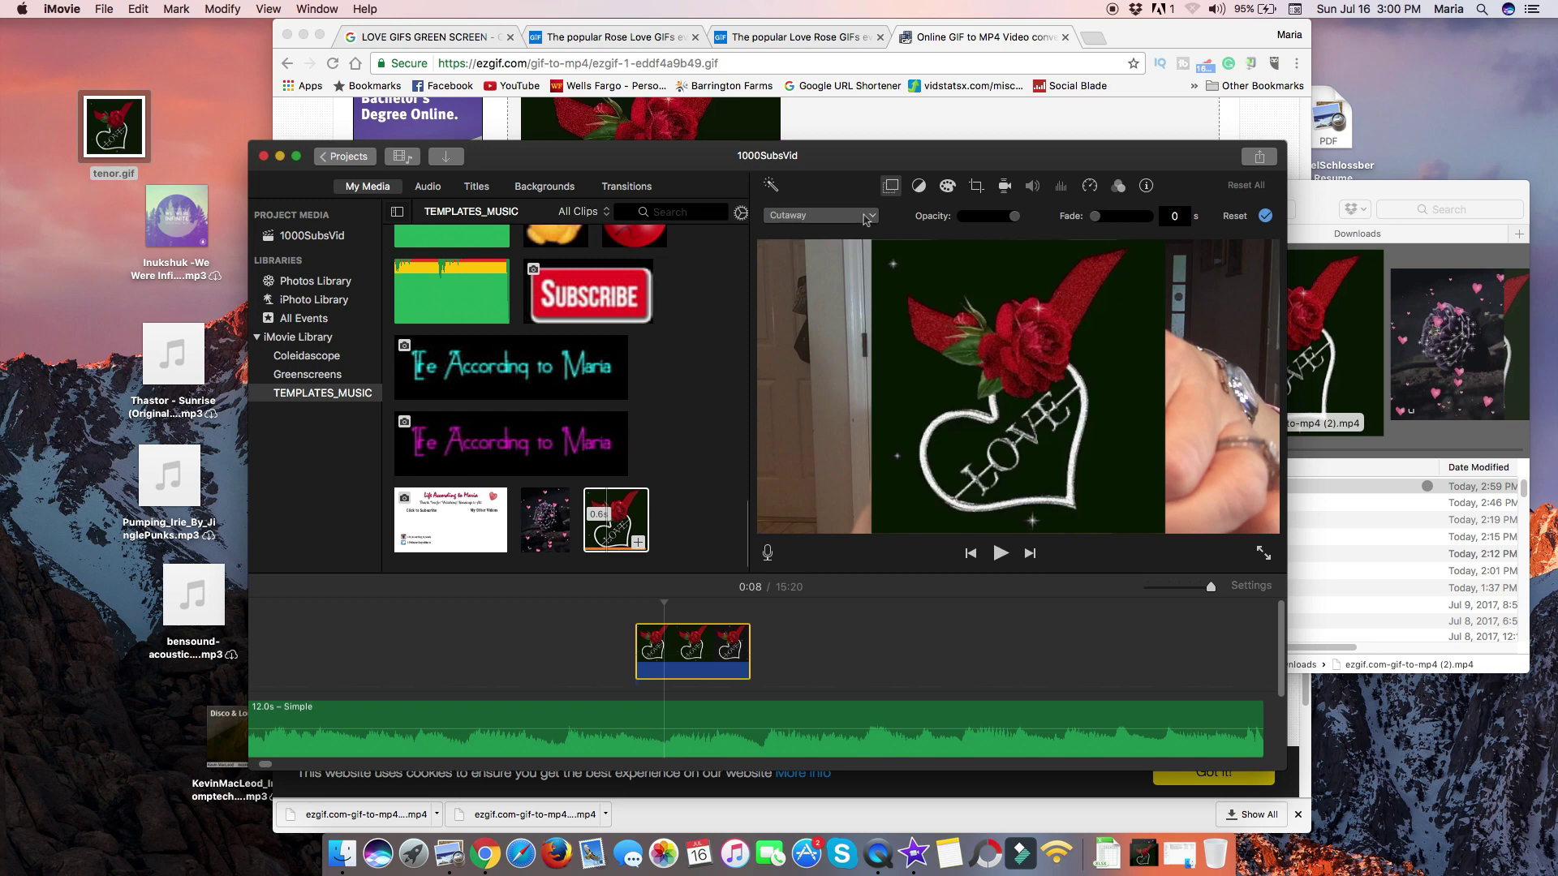
click(874, 218)
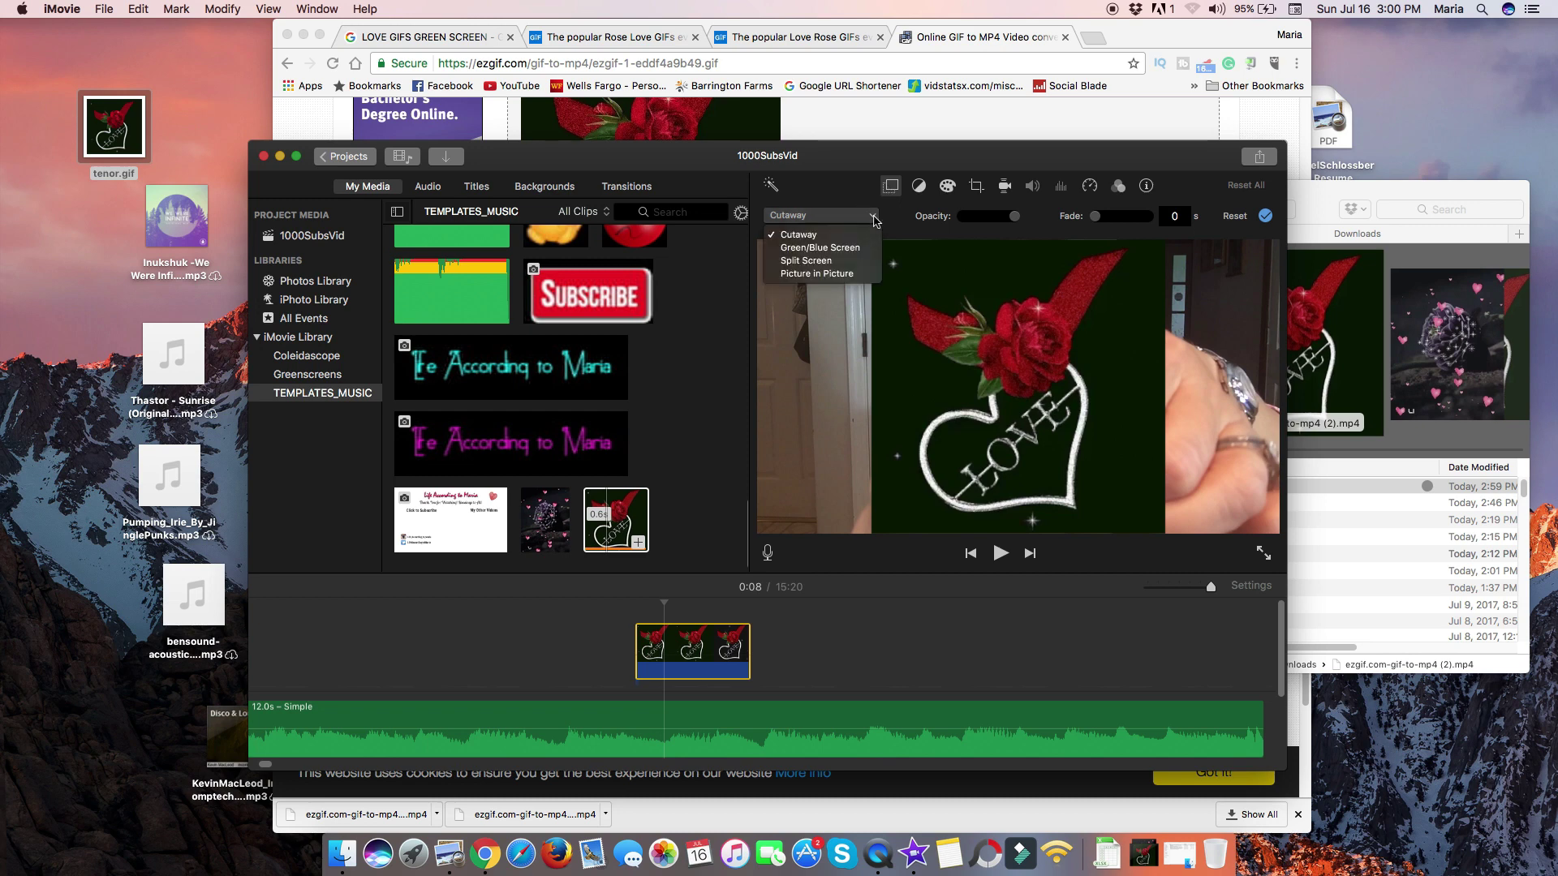
click(851, 274)
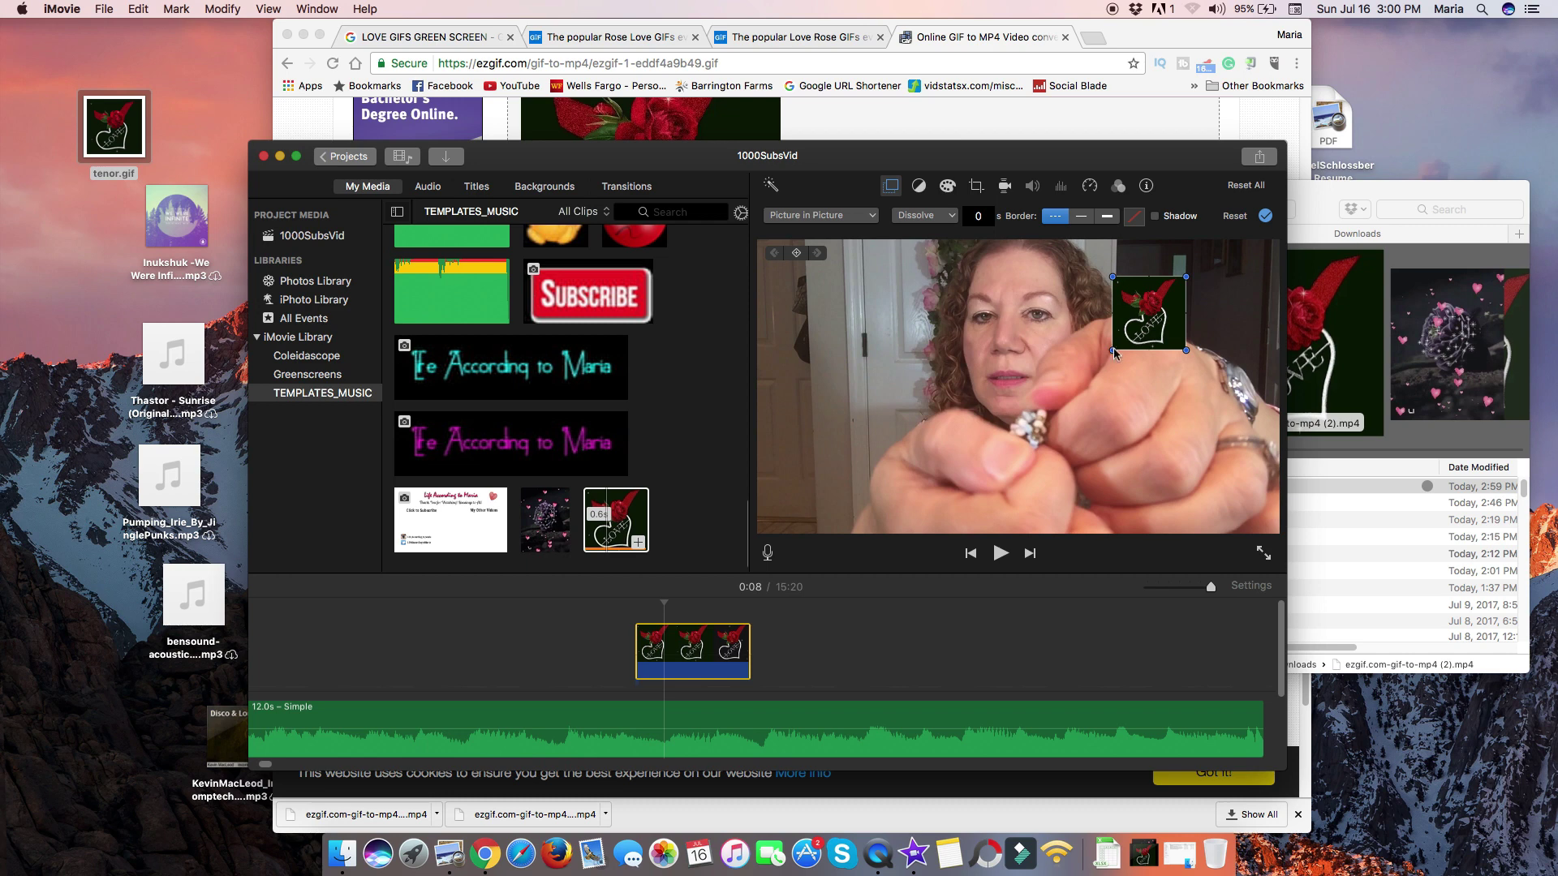
drag(1113, 351, 807, 349)
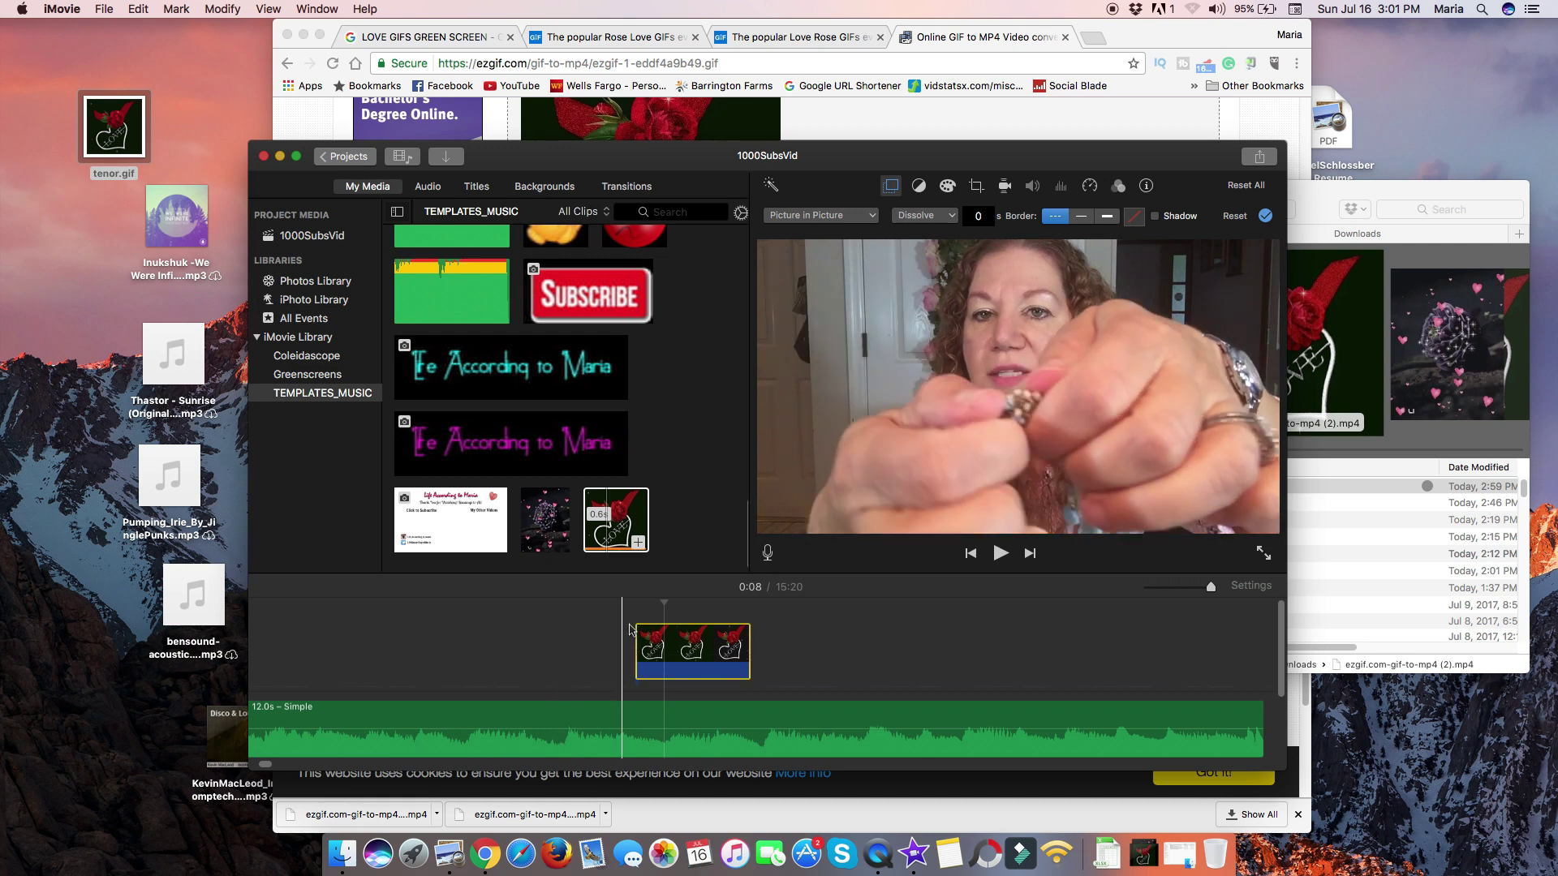
Step: Play back from just before 0:08 twice to check the enlarged inset
drag(659, 606, 634, 600)
key(space)
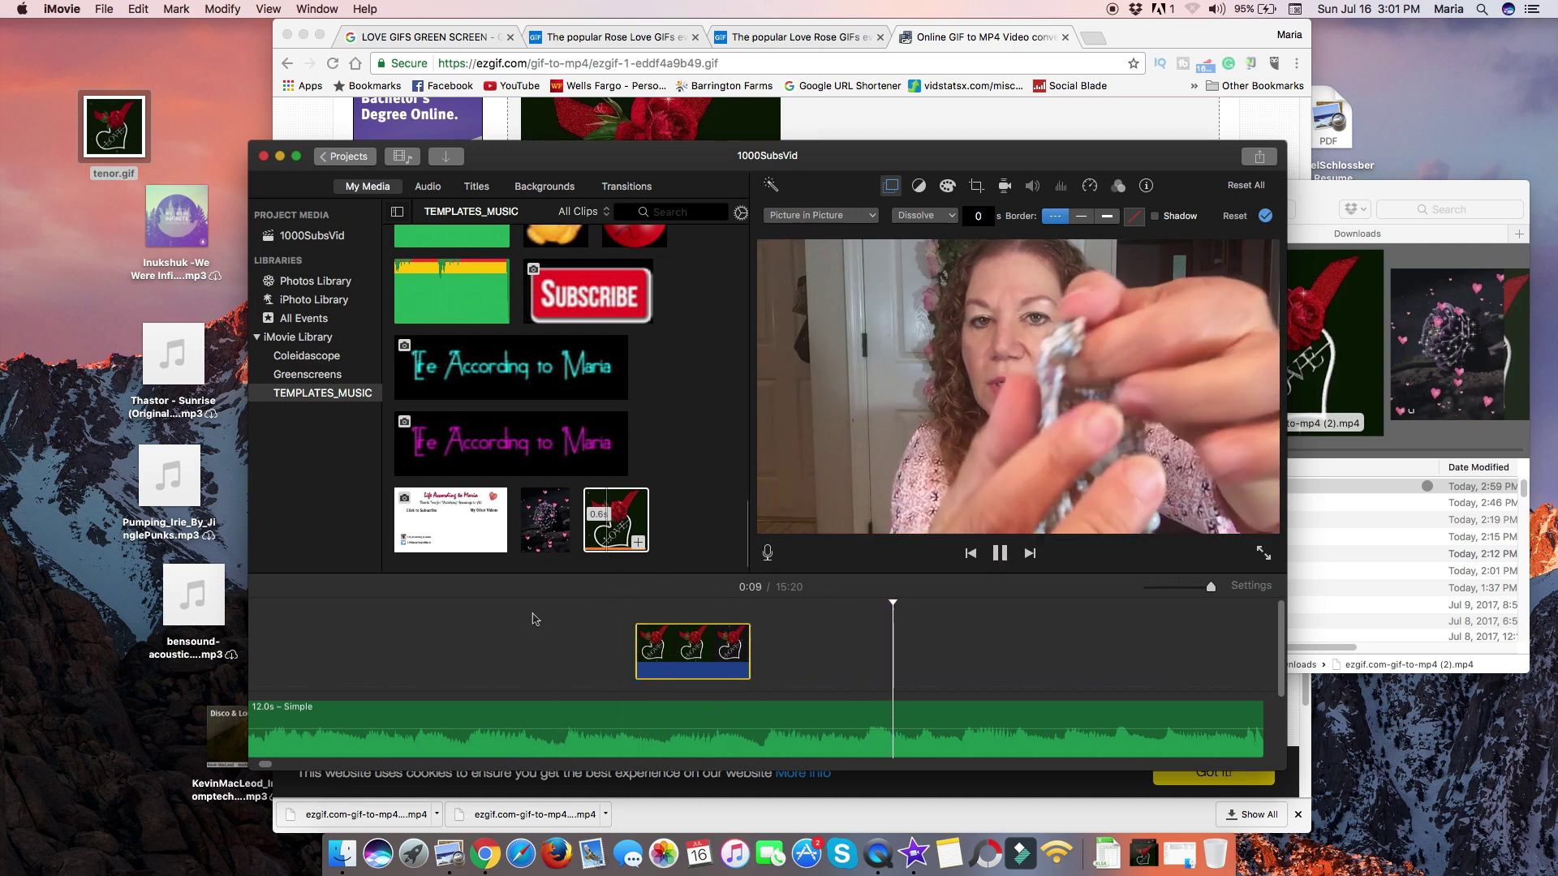
key(space)
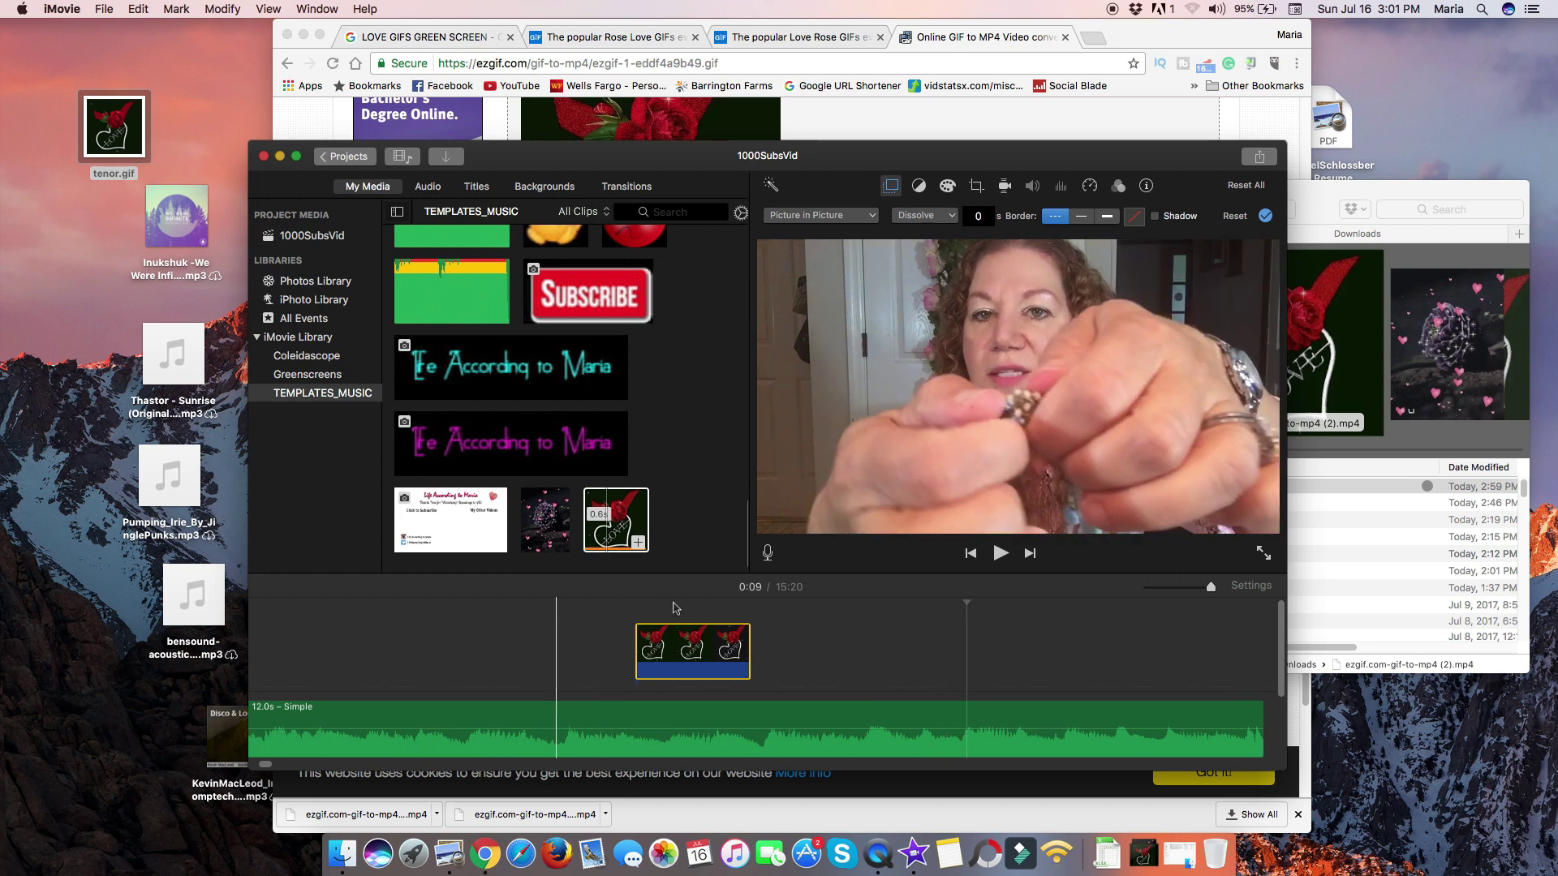
click(627, 638)
key(space)
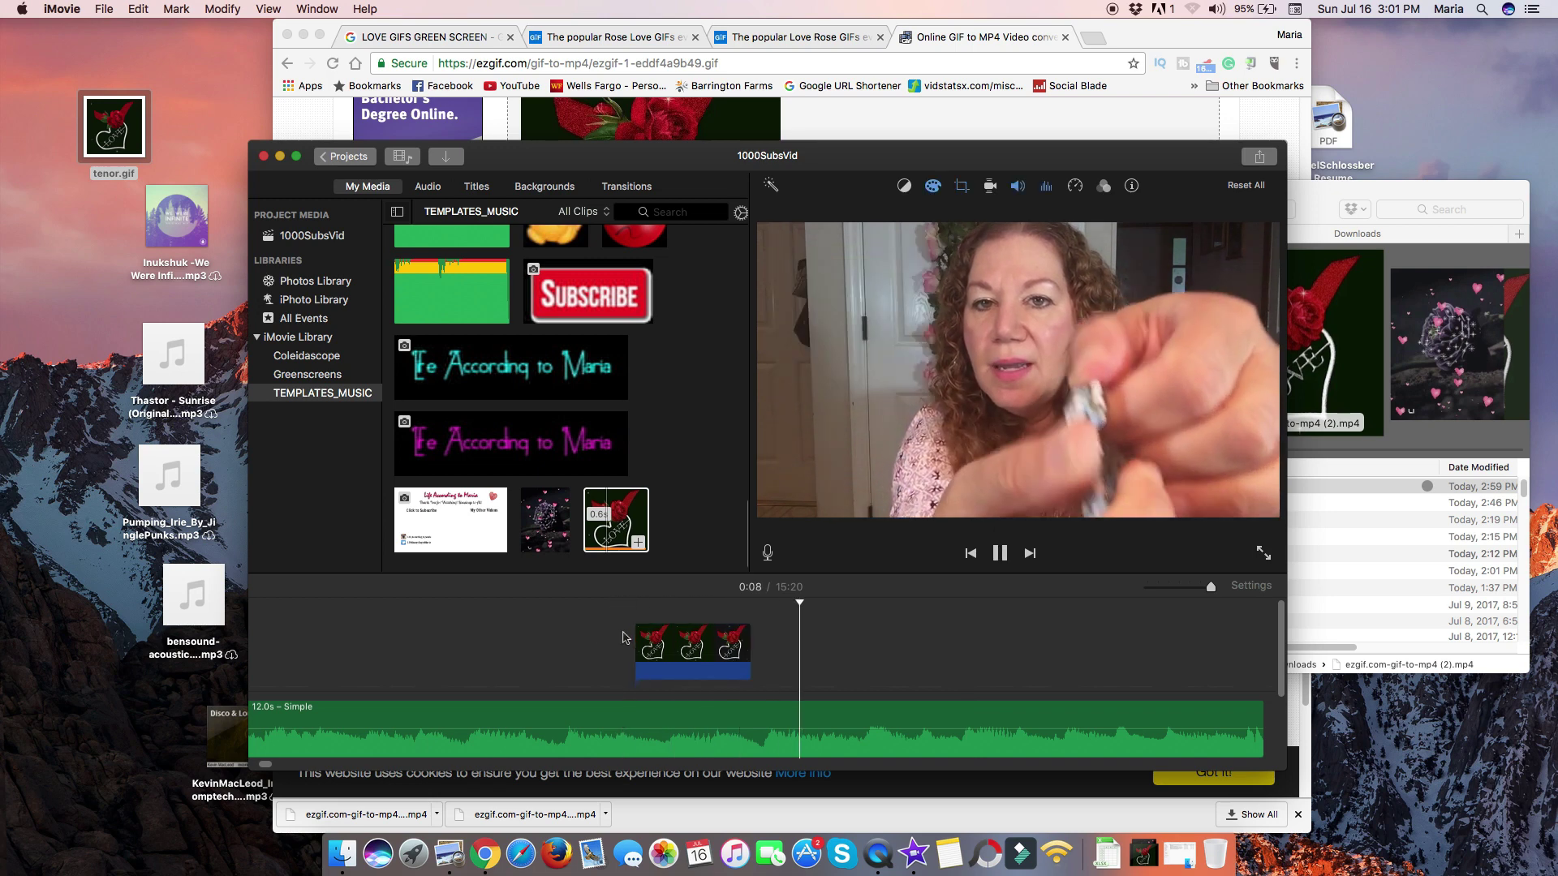
key(space)
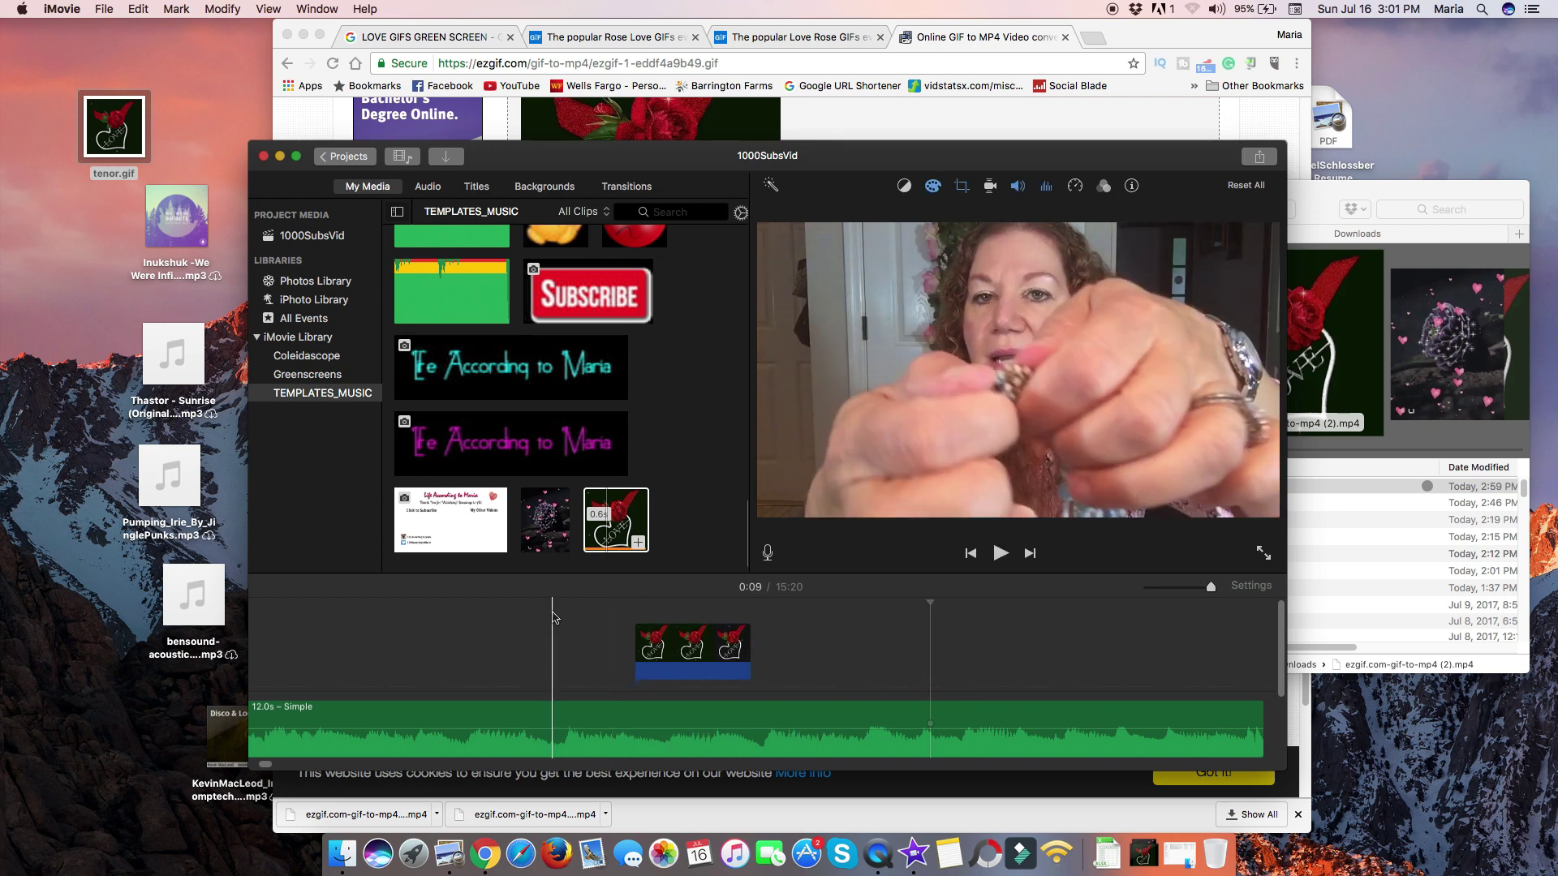
click(647, 639)
Step: Paste a second copy of the 0.5s rose overlay at the end of the original clip
click(649, 641)
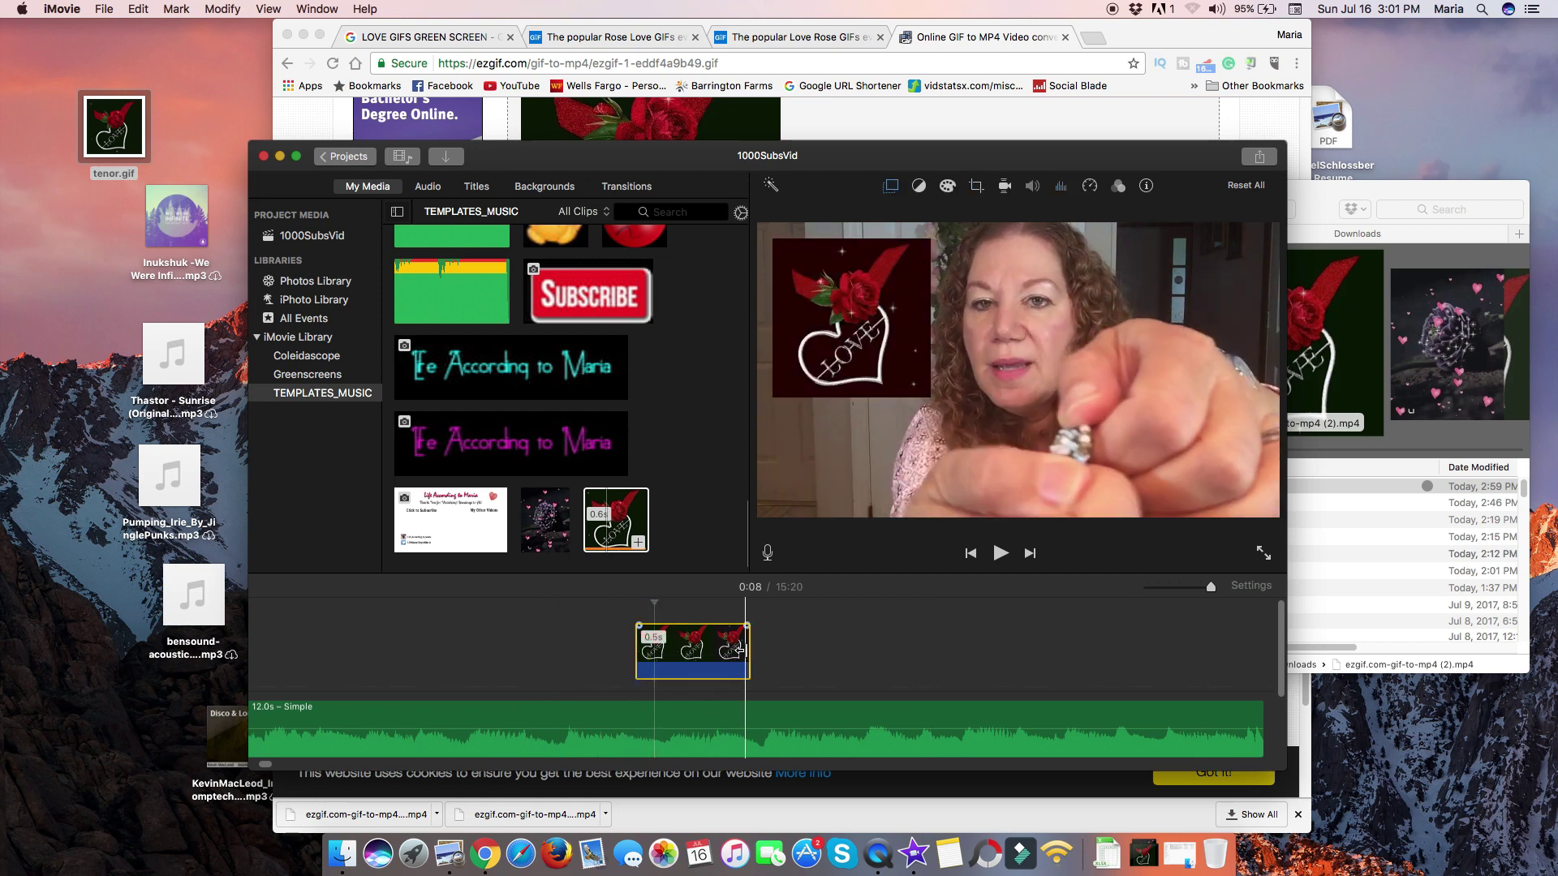
drag(748, 650, 759, 656)
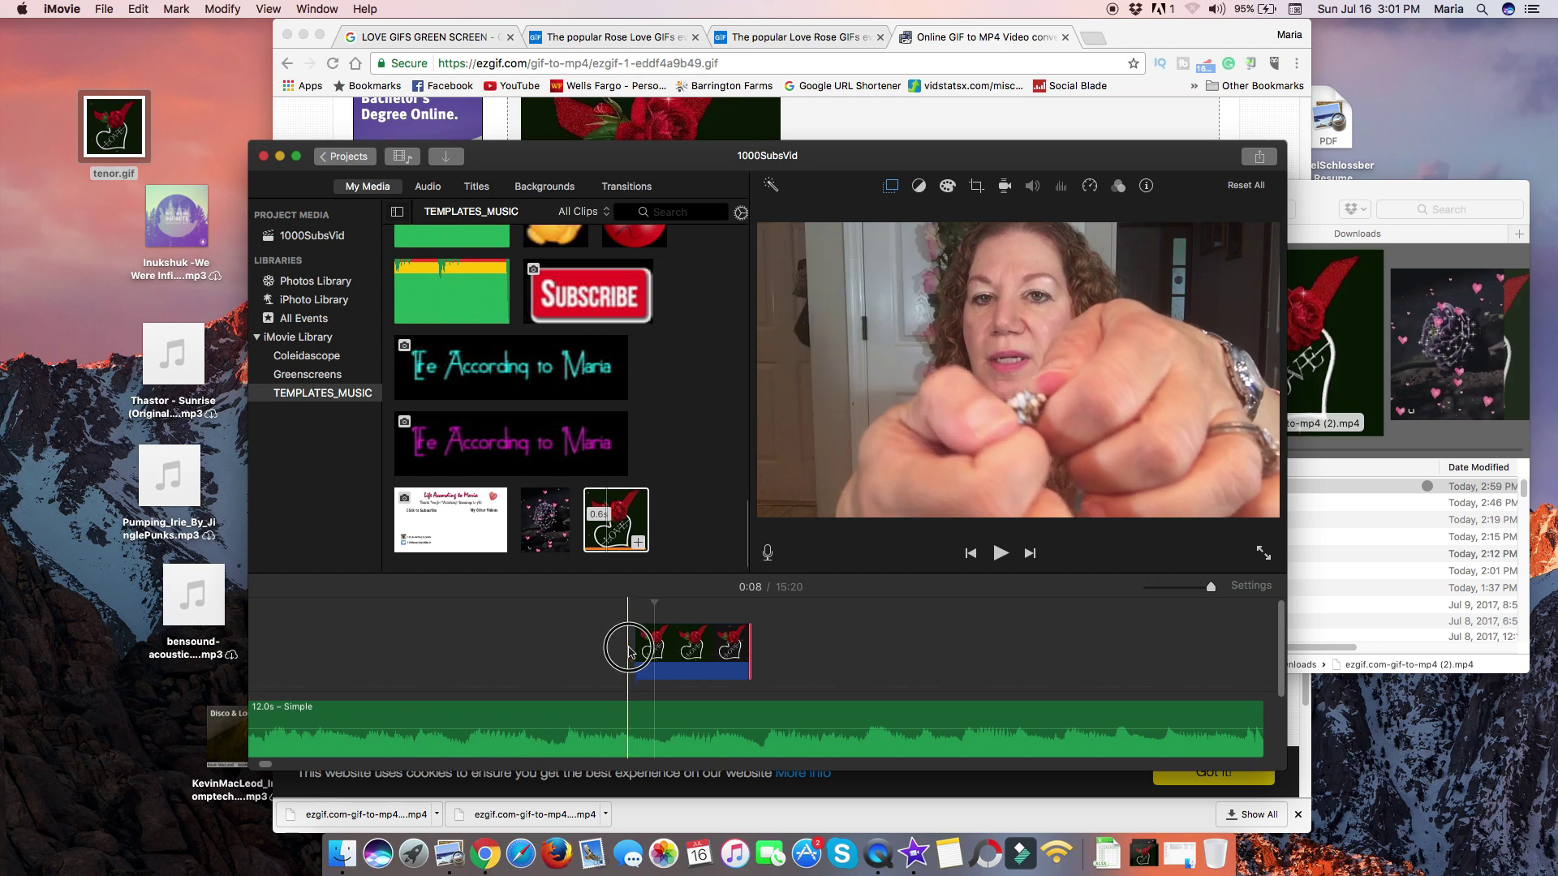
click(660, 649)
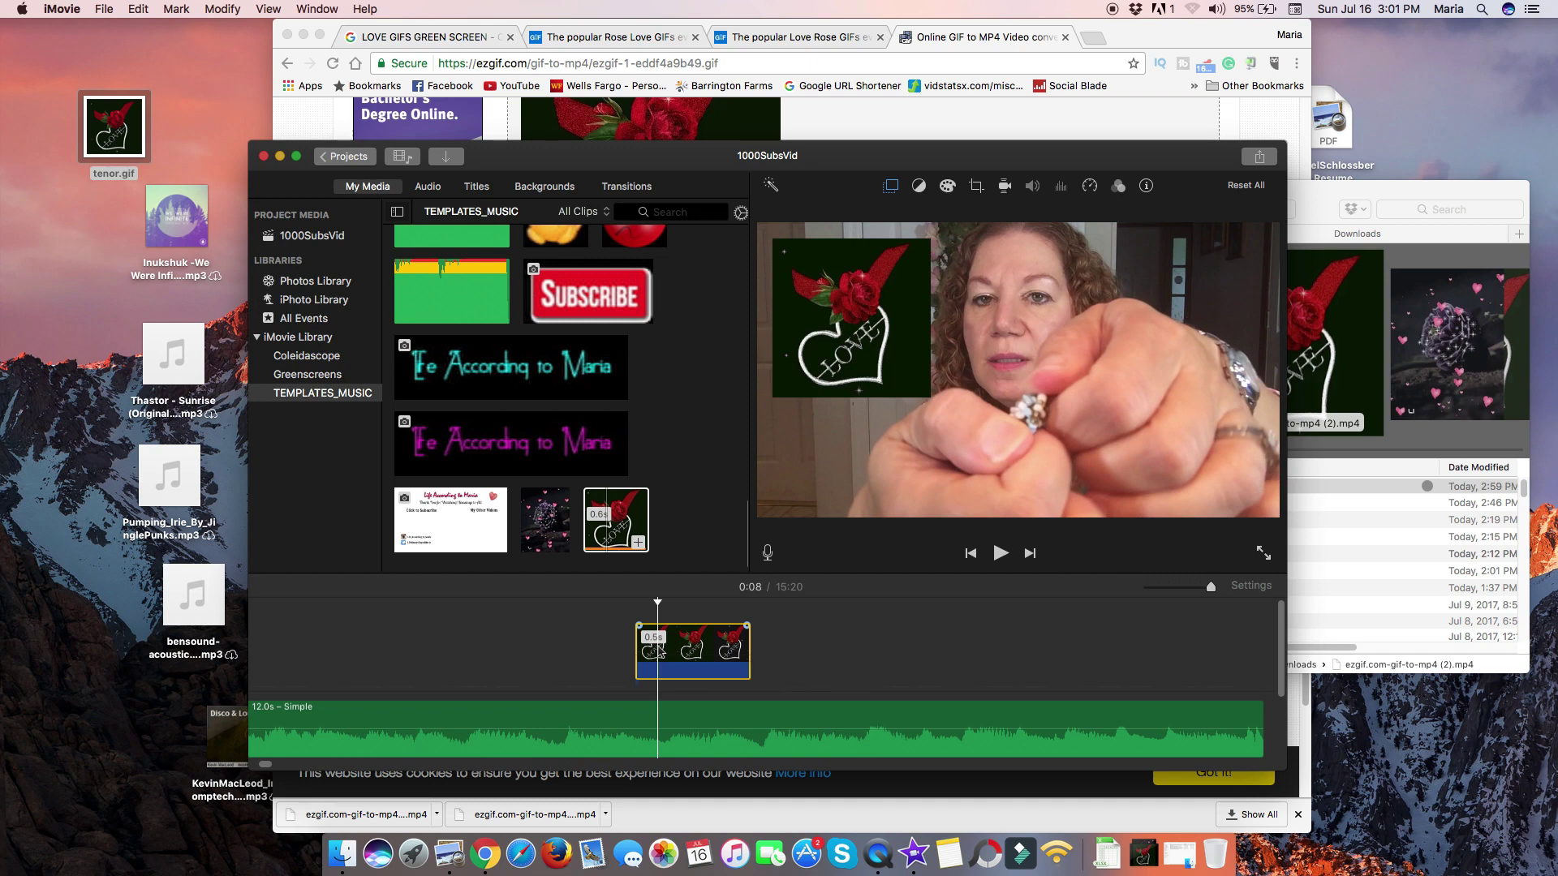
click(745, 631)
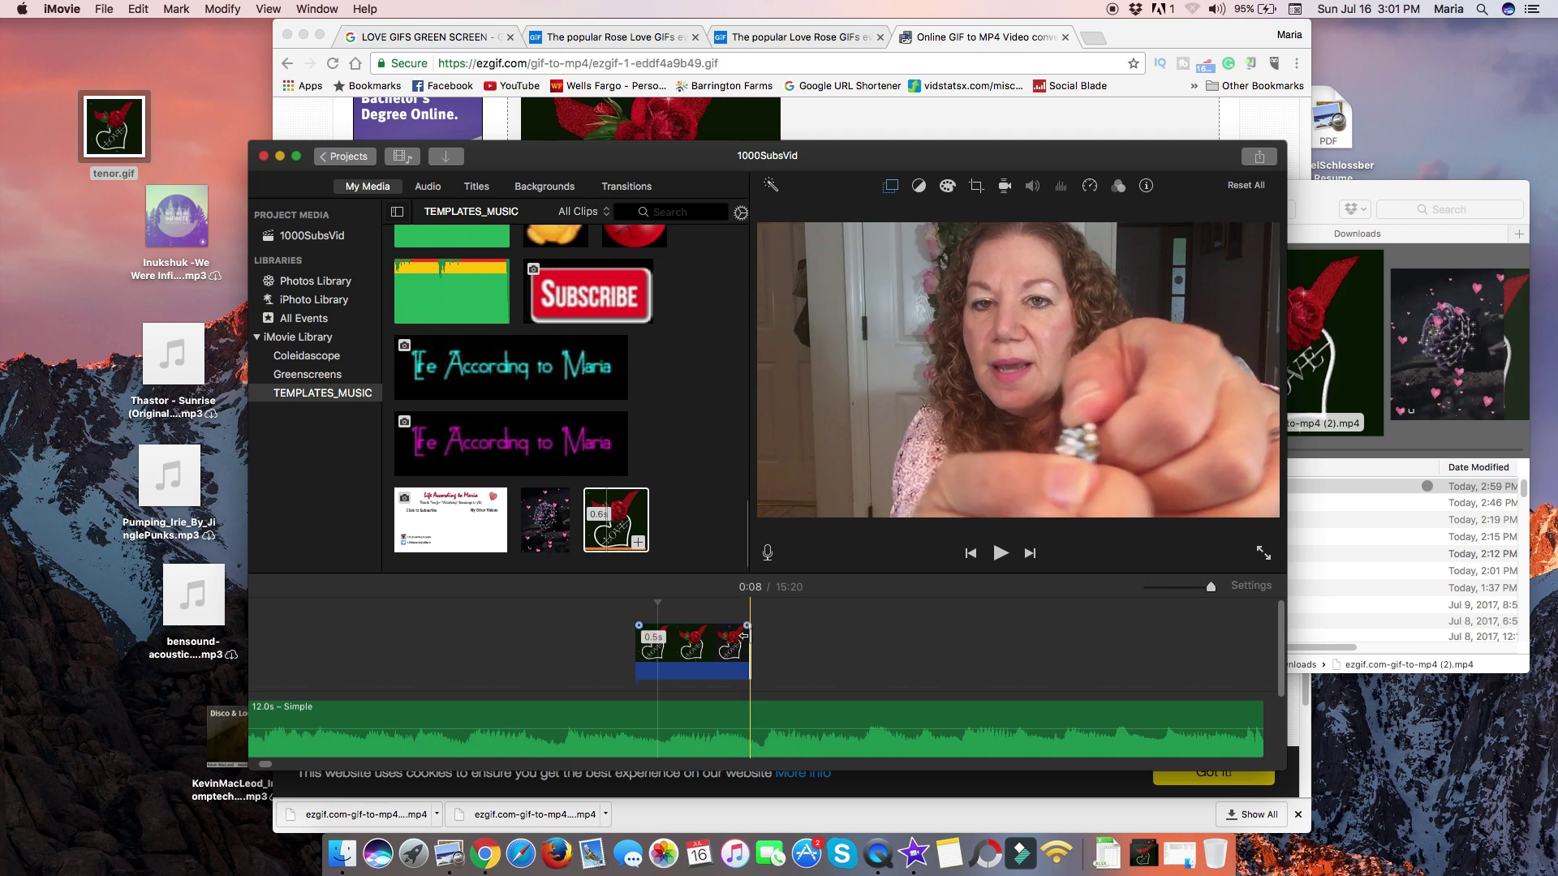
key(super+v)
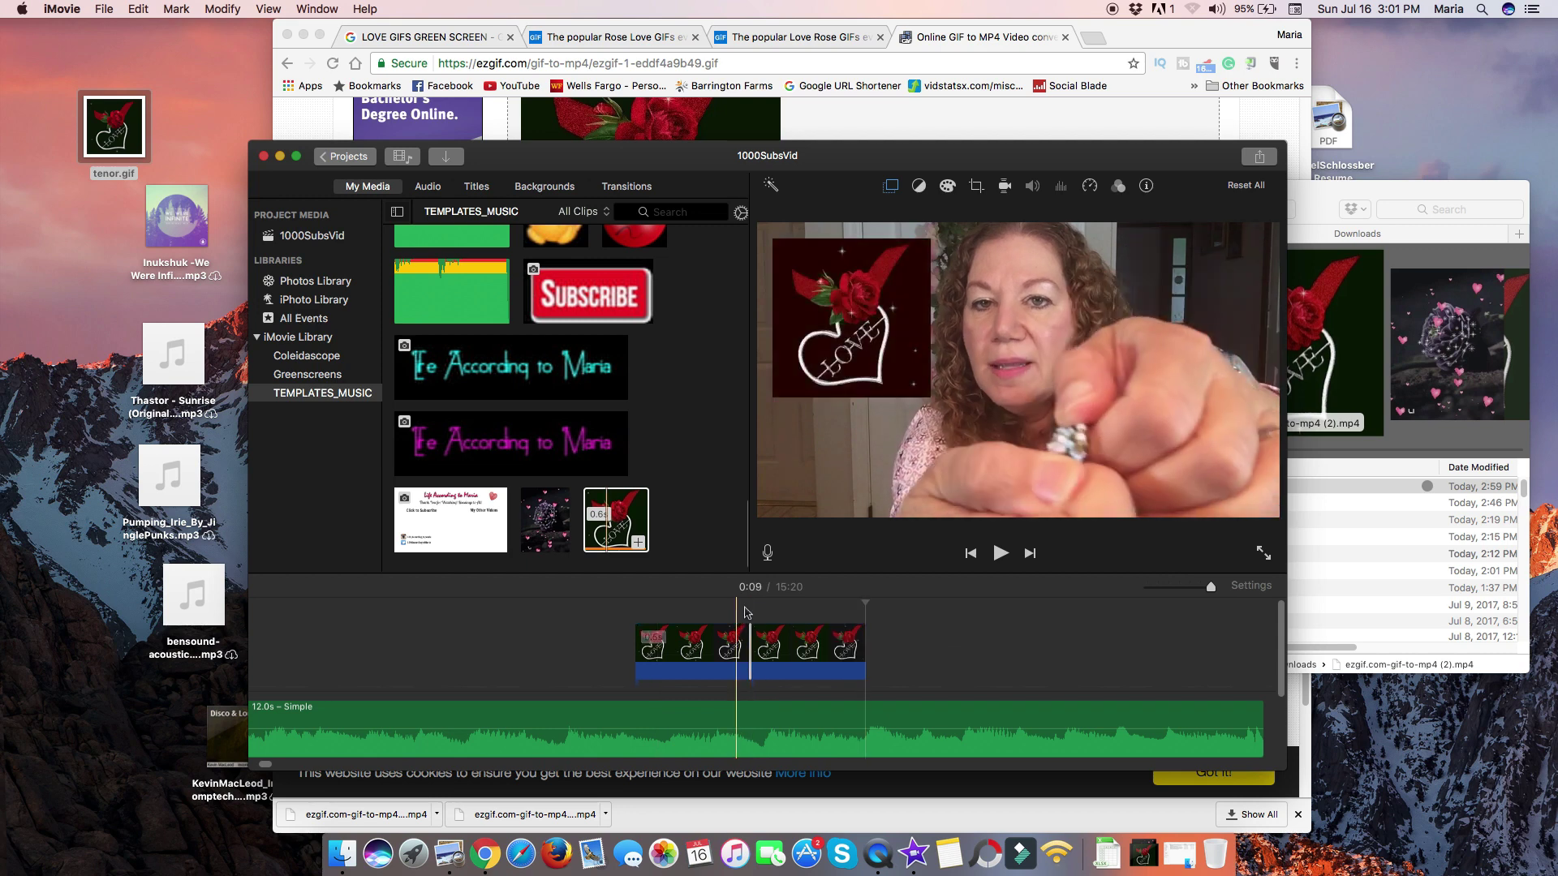
Step: Slide the second rose copy snug against the first and play back to check them
click(797, 649)
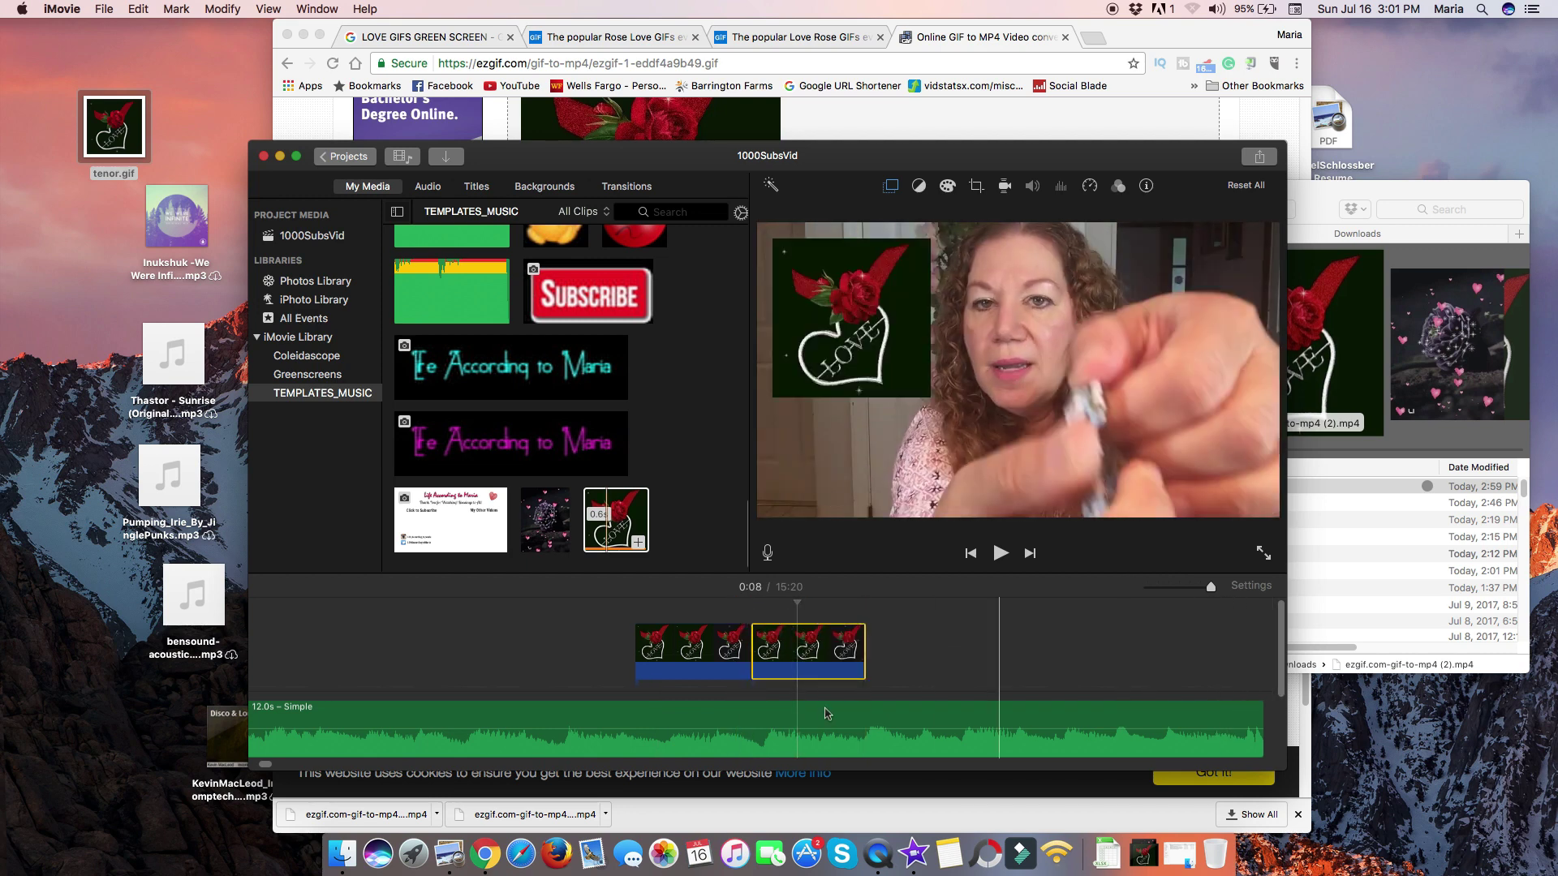
click(820, 647)
drag(818, 646, 814, 647)
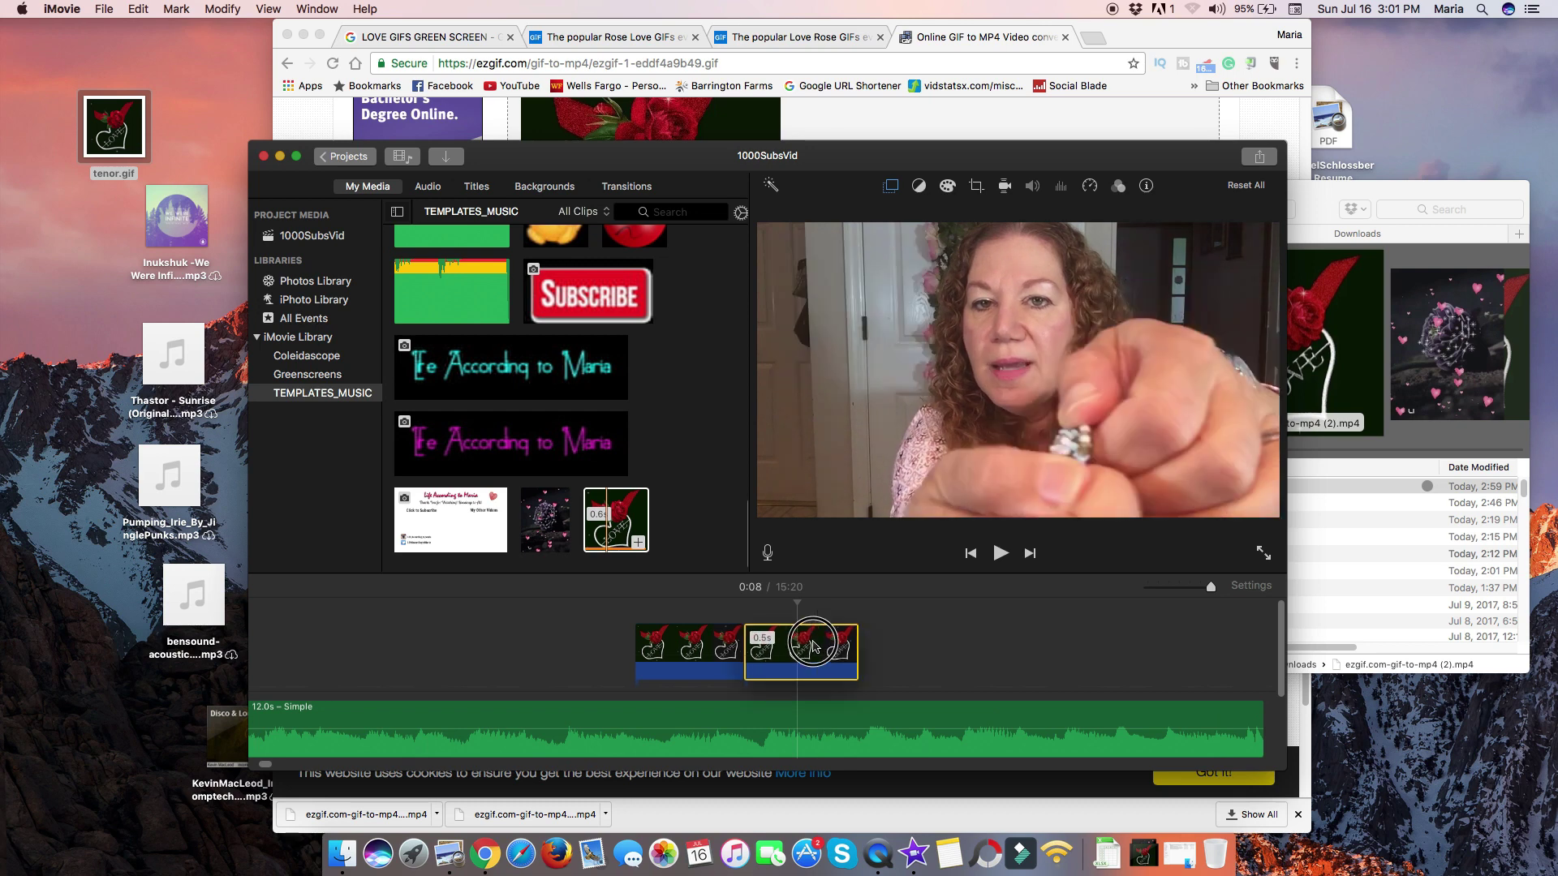
click(621, 641)
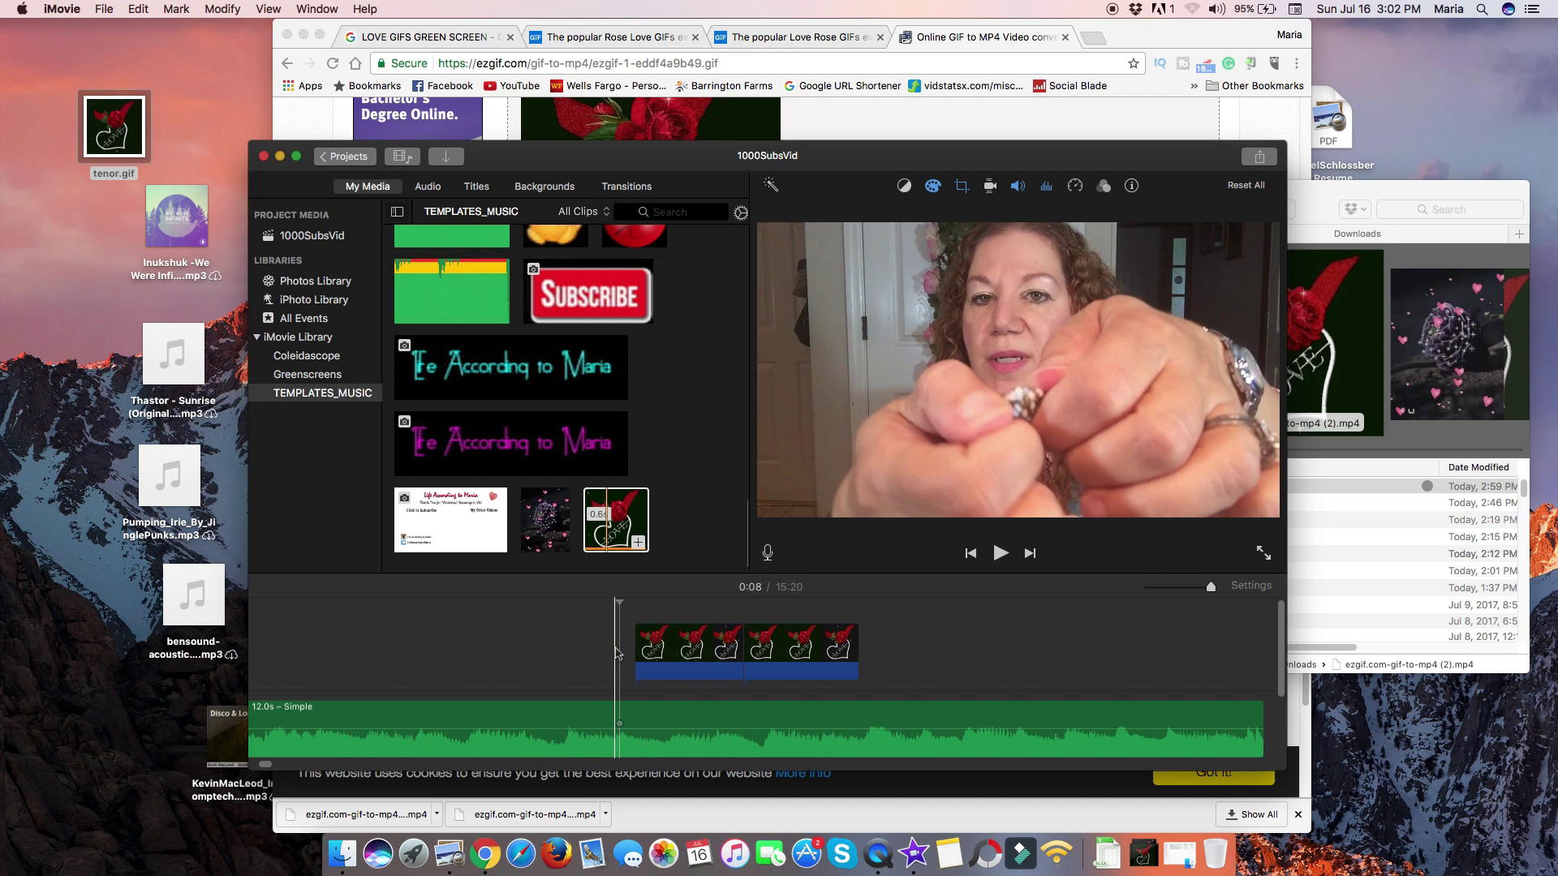
key(space)
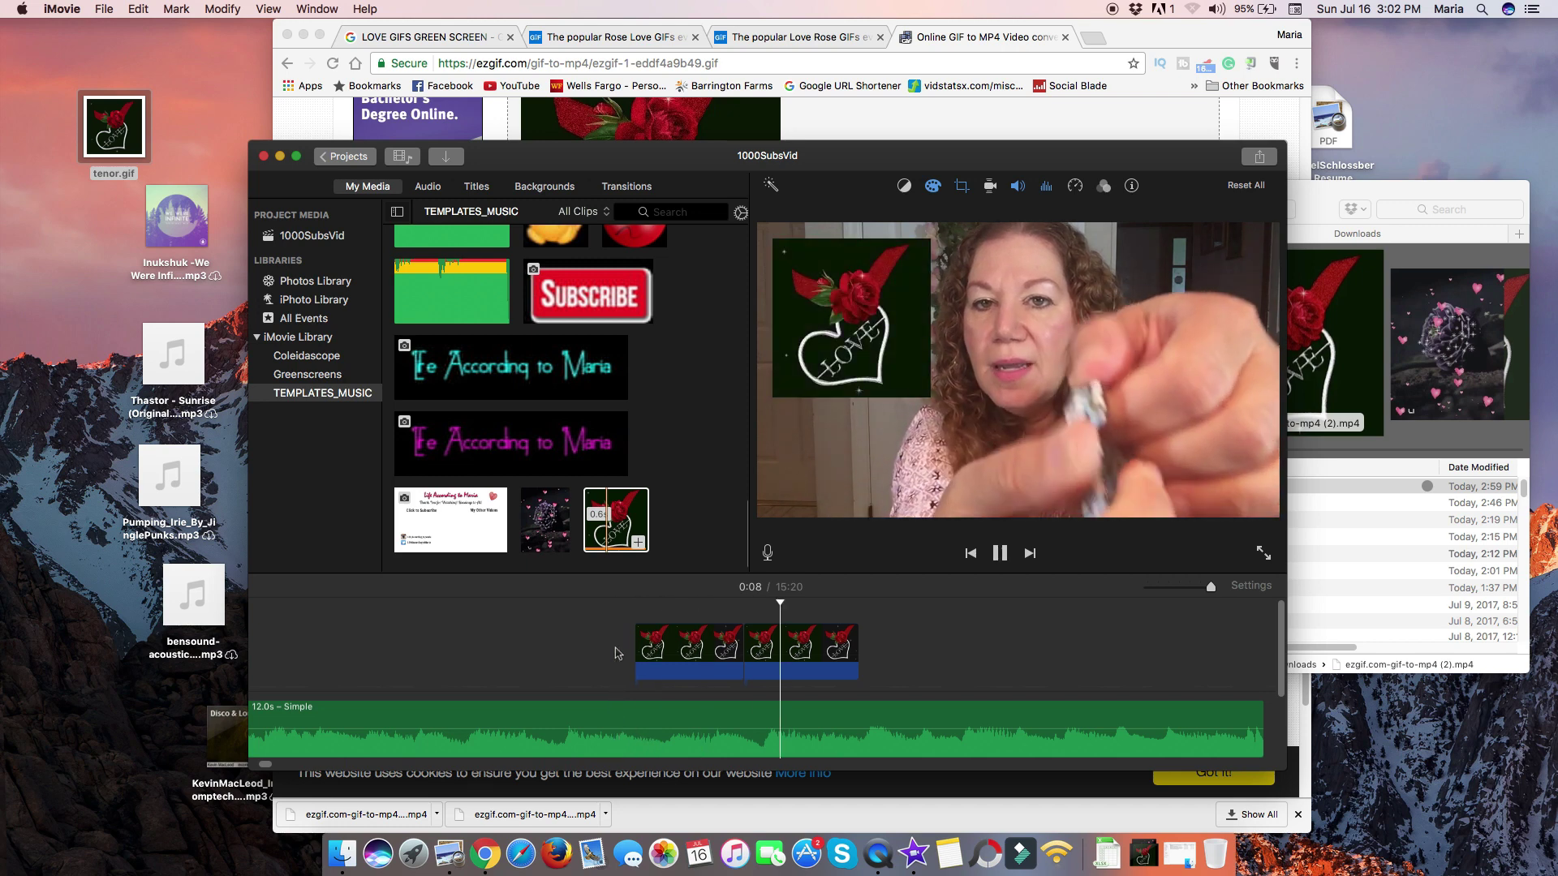
key(space)
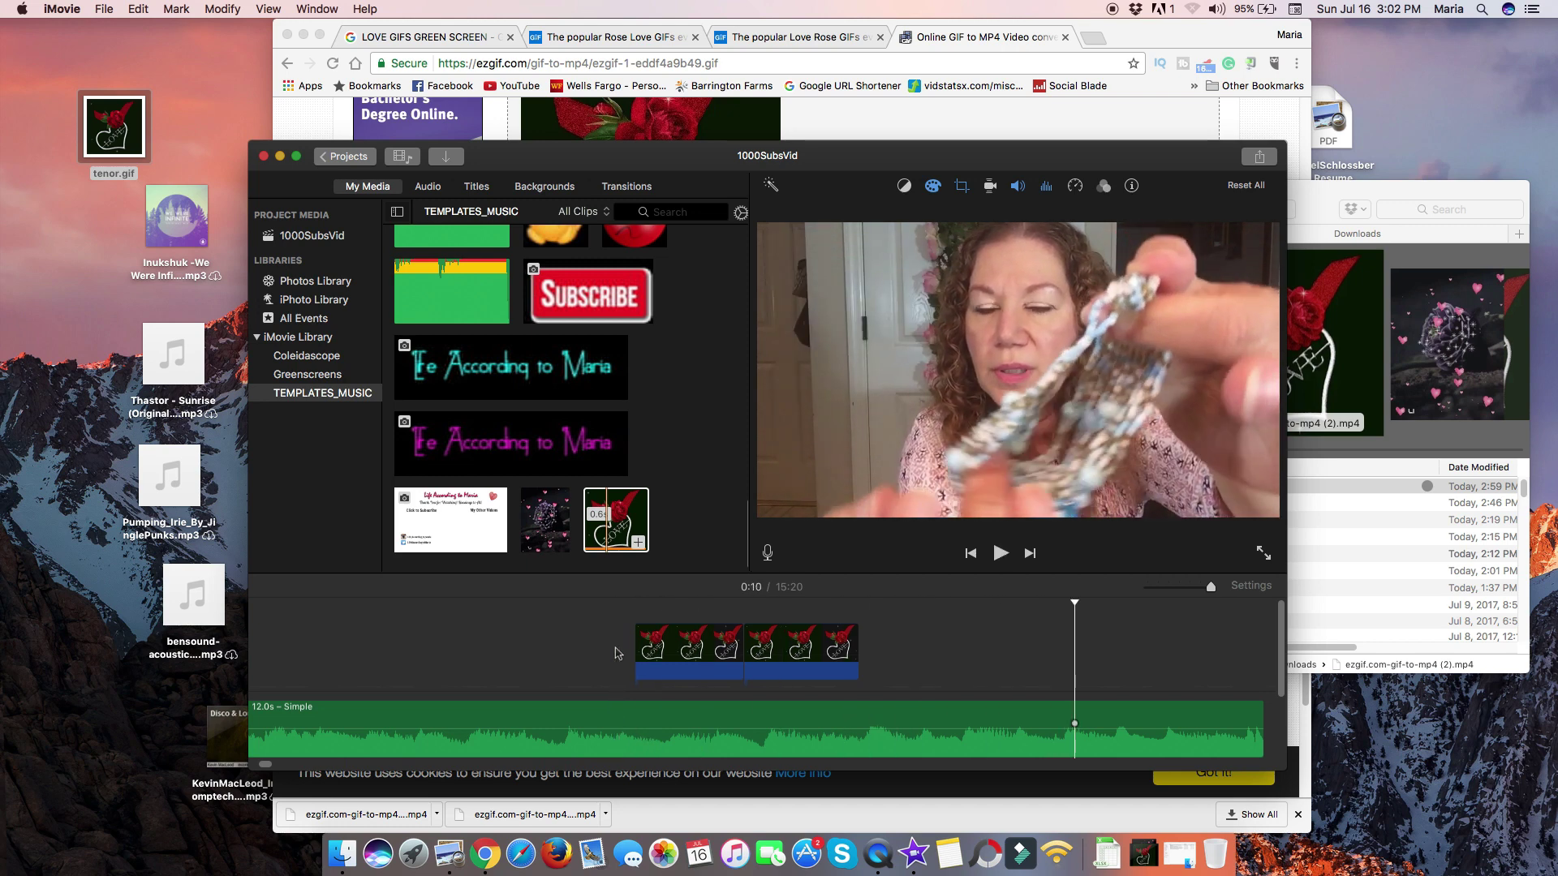
Step: Paste three more rose overlay copies back to back after the second copy
click(821, 641)
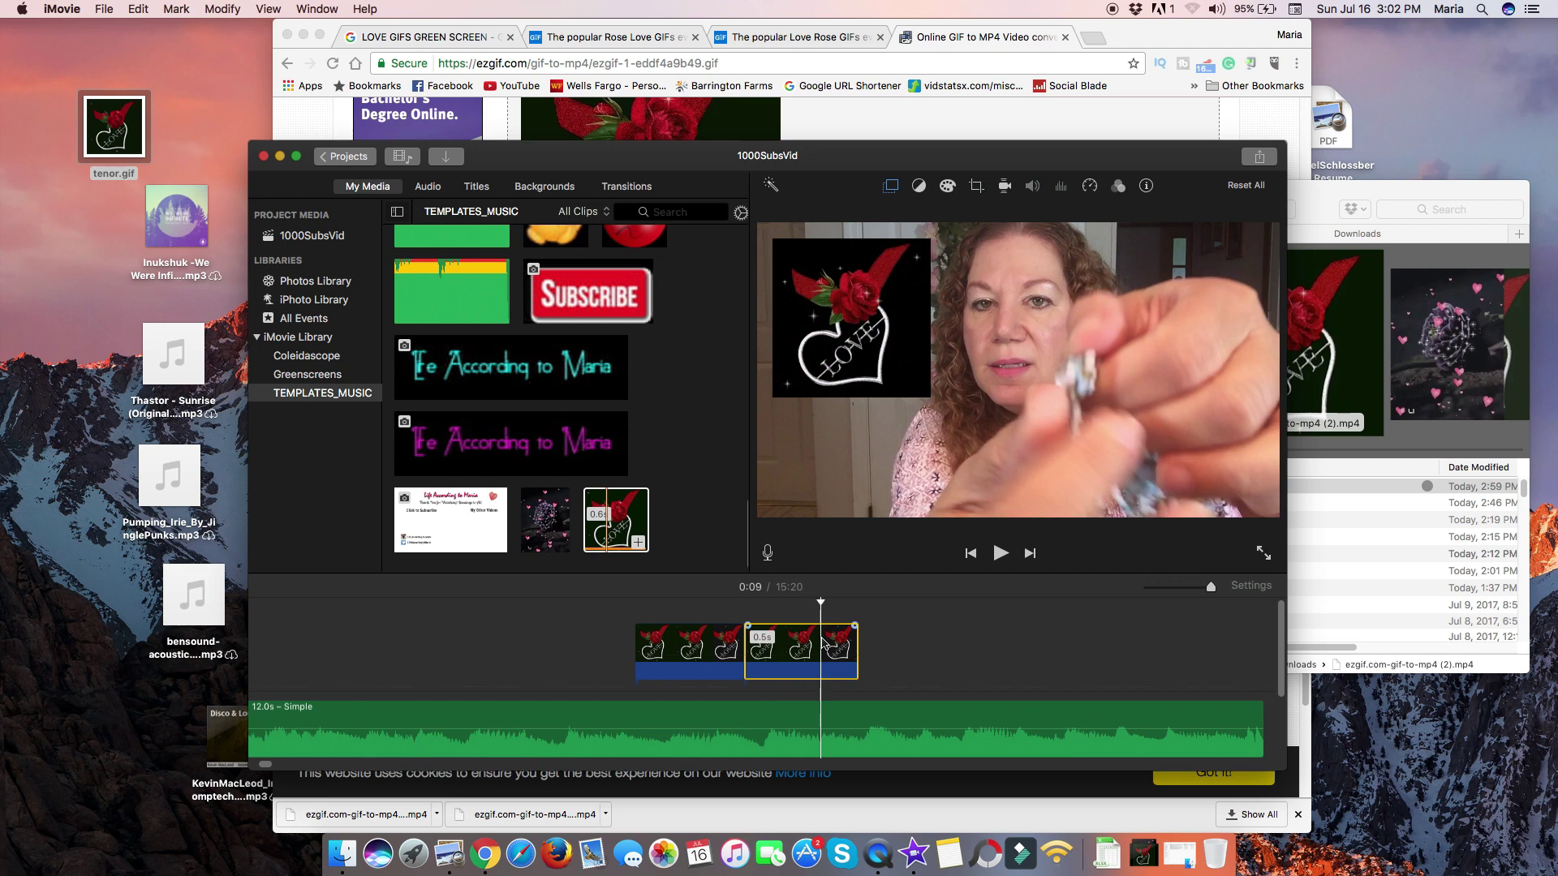
key(Right)
key(Right)
key(Right)
key(Right)
key(Right)
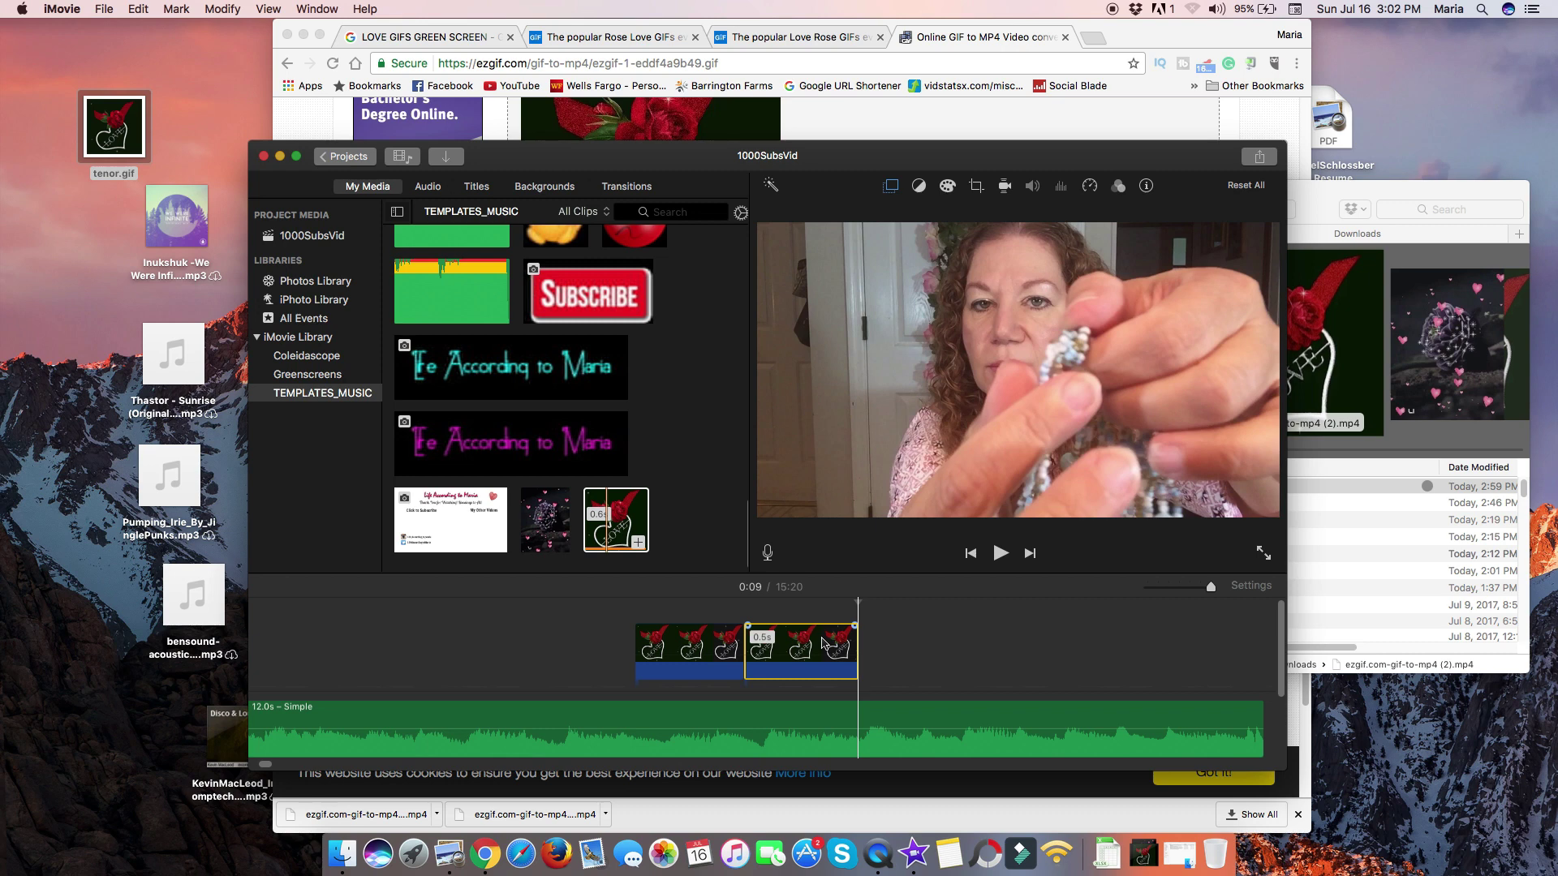
key(super+v)
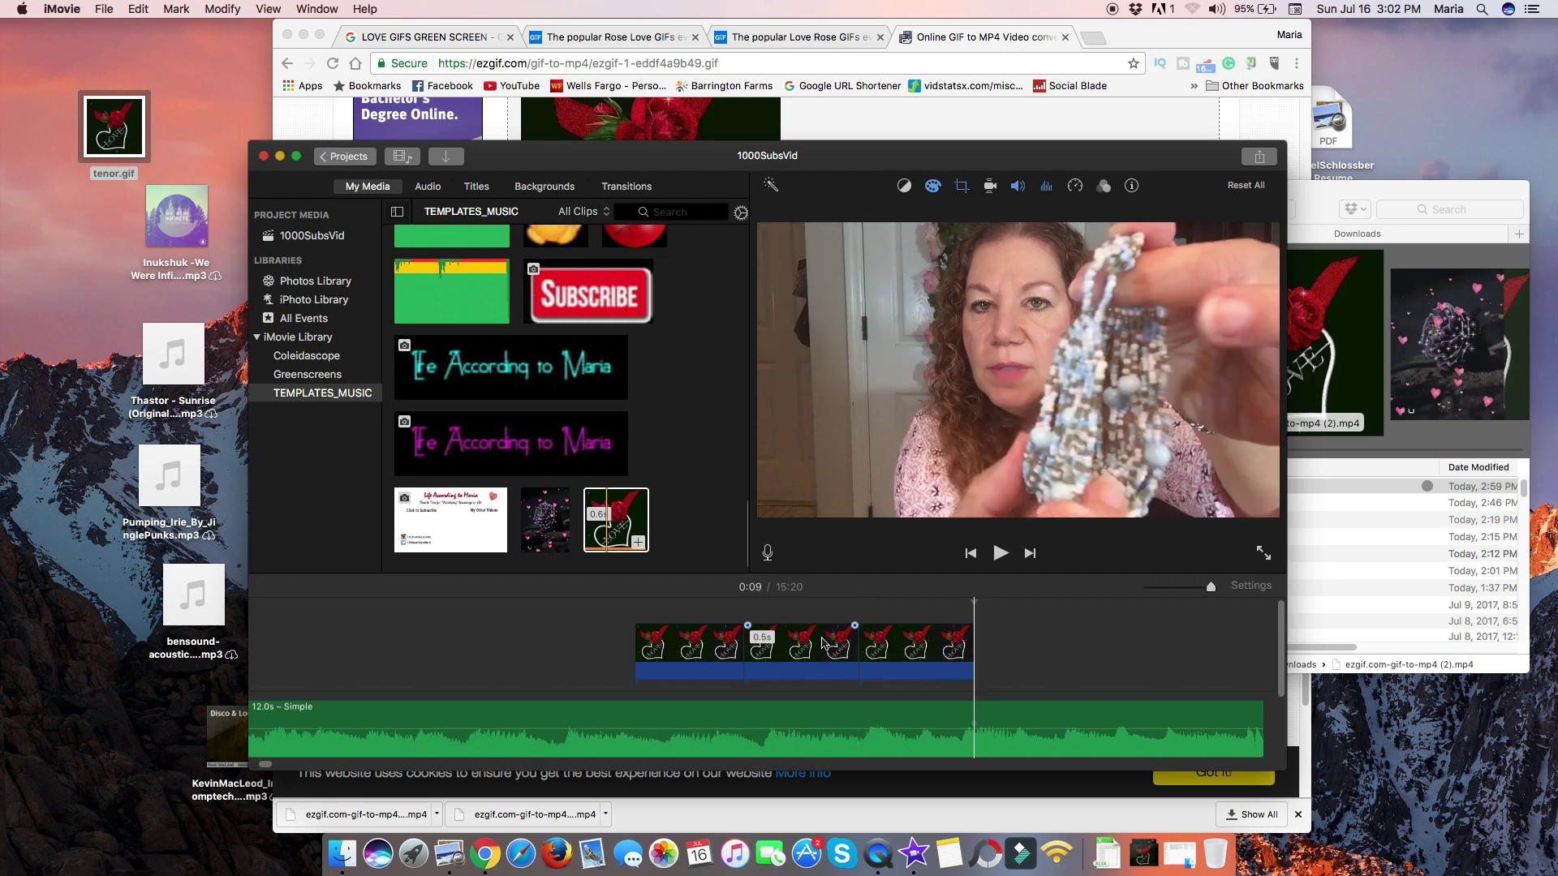
key(super+v)
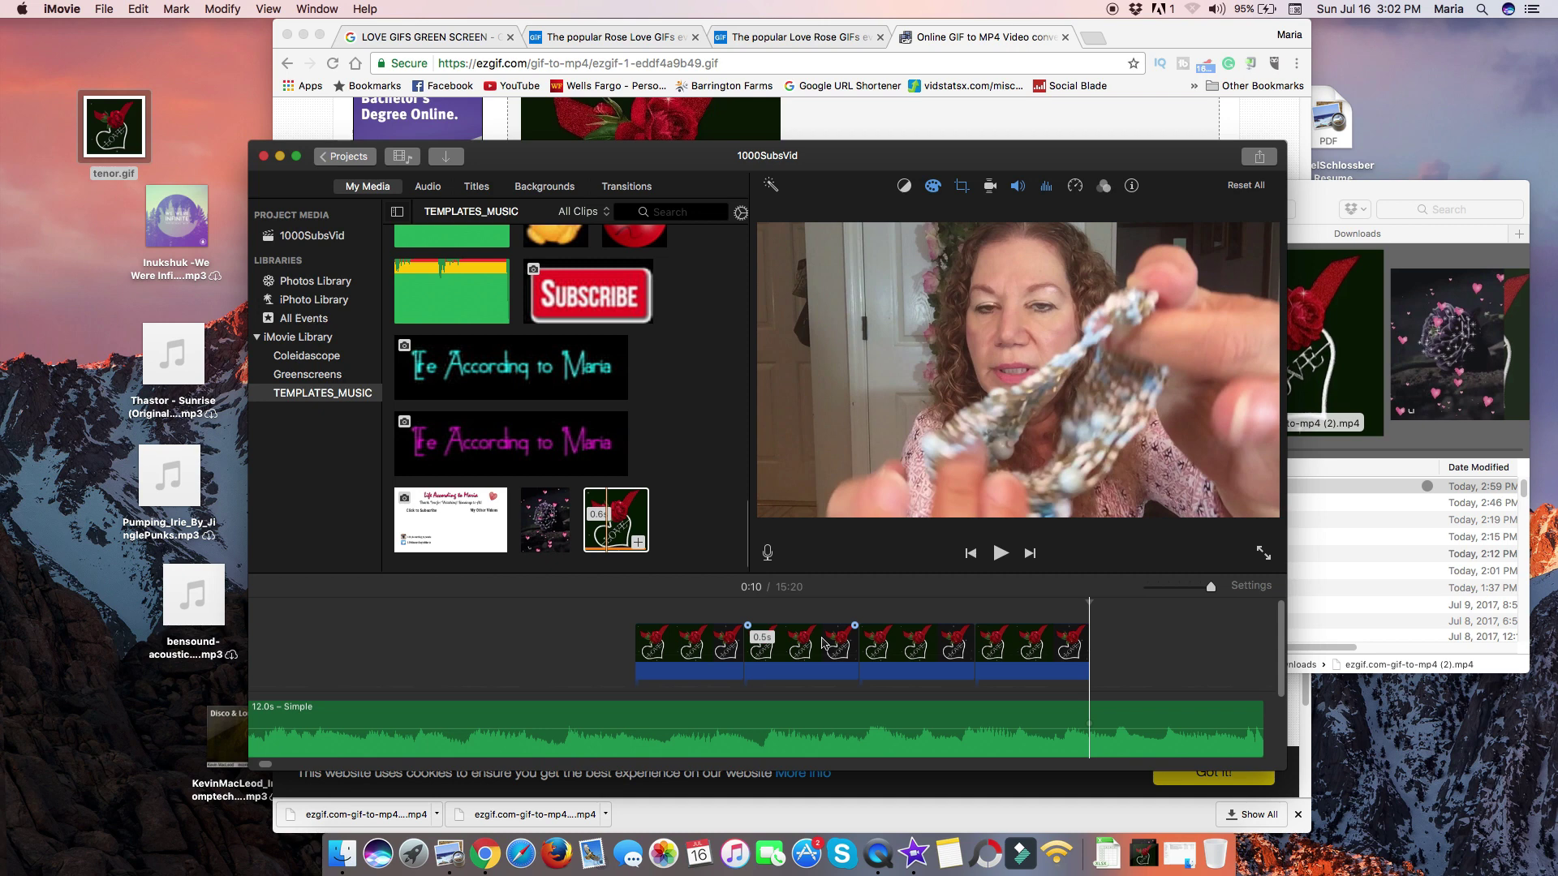
key(super+v)
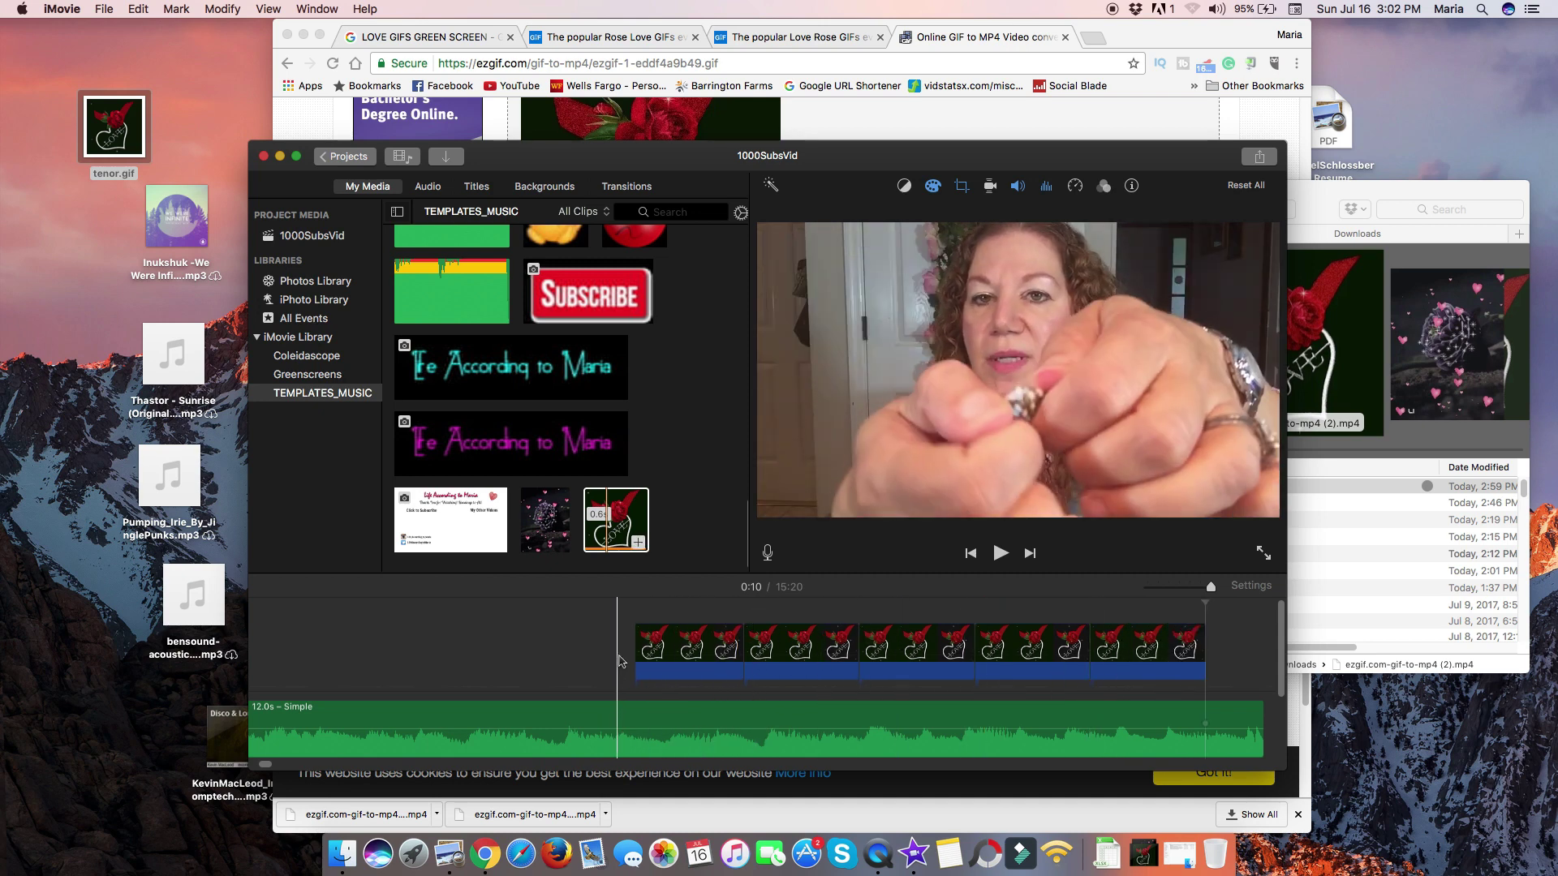
click(626, 654)
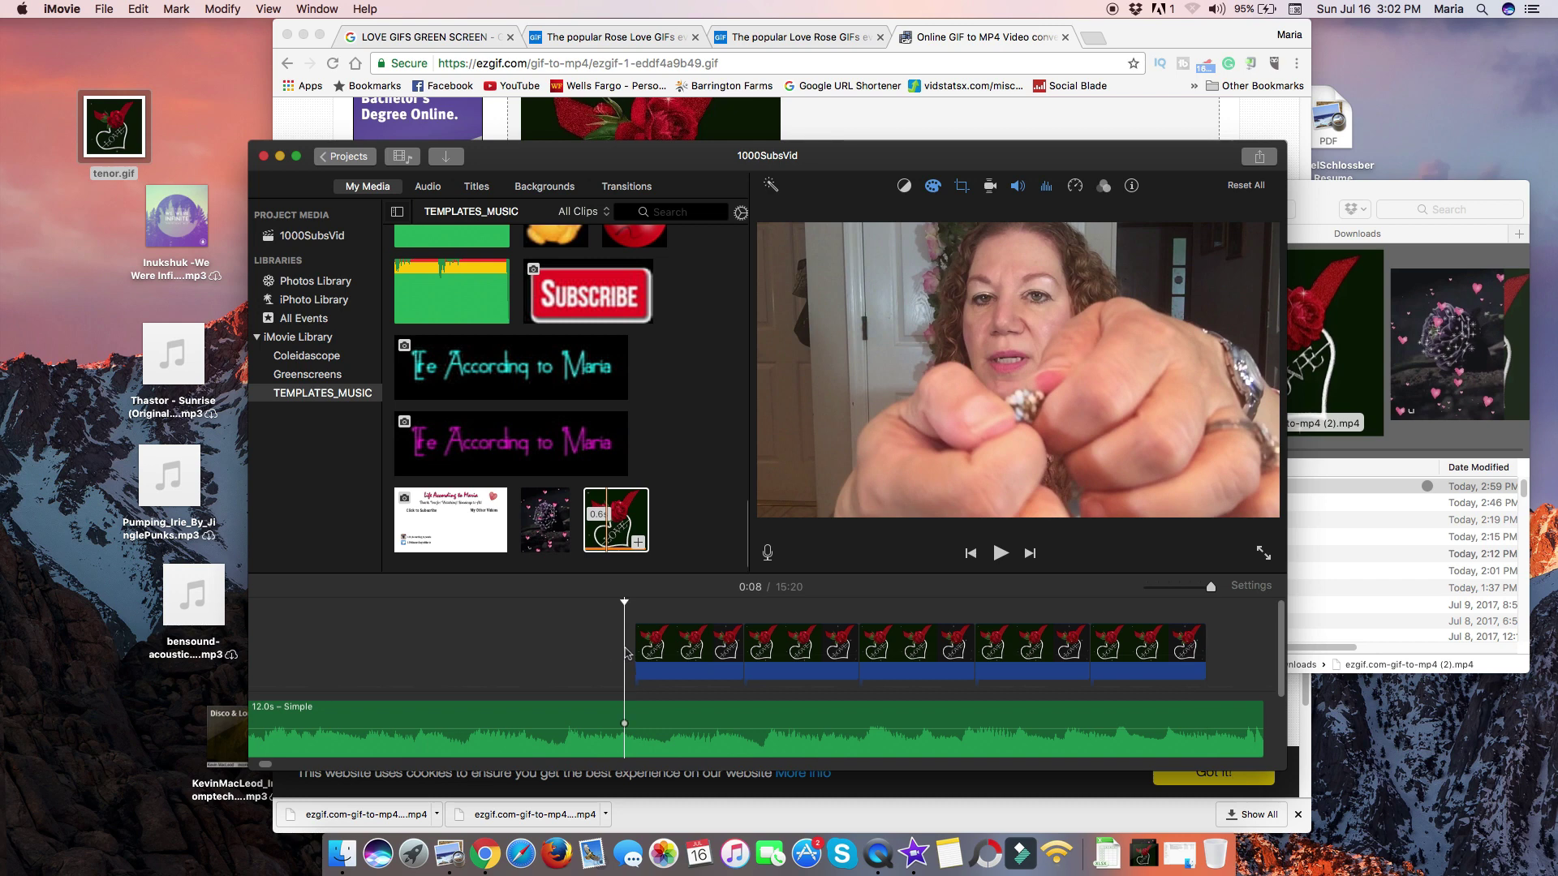
key(space)
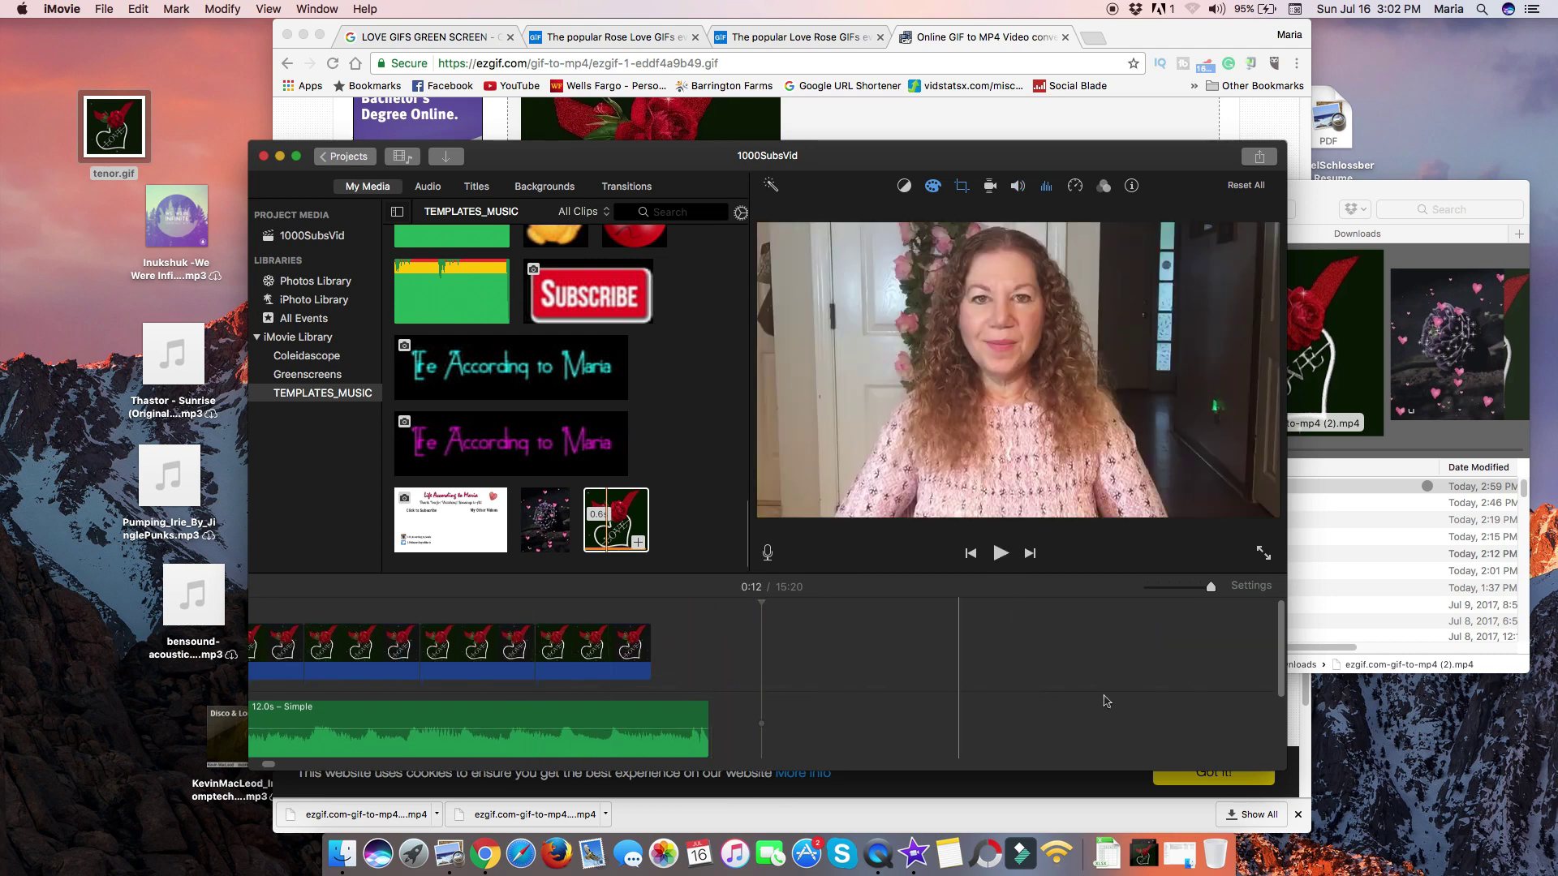
click(686, 649)
drag(761, 604, 498, 611)
scroll(536, 625, left, 10)
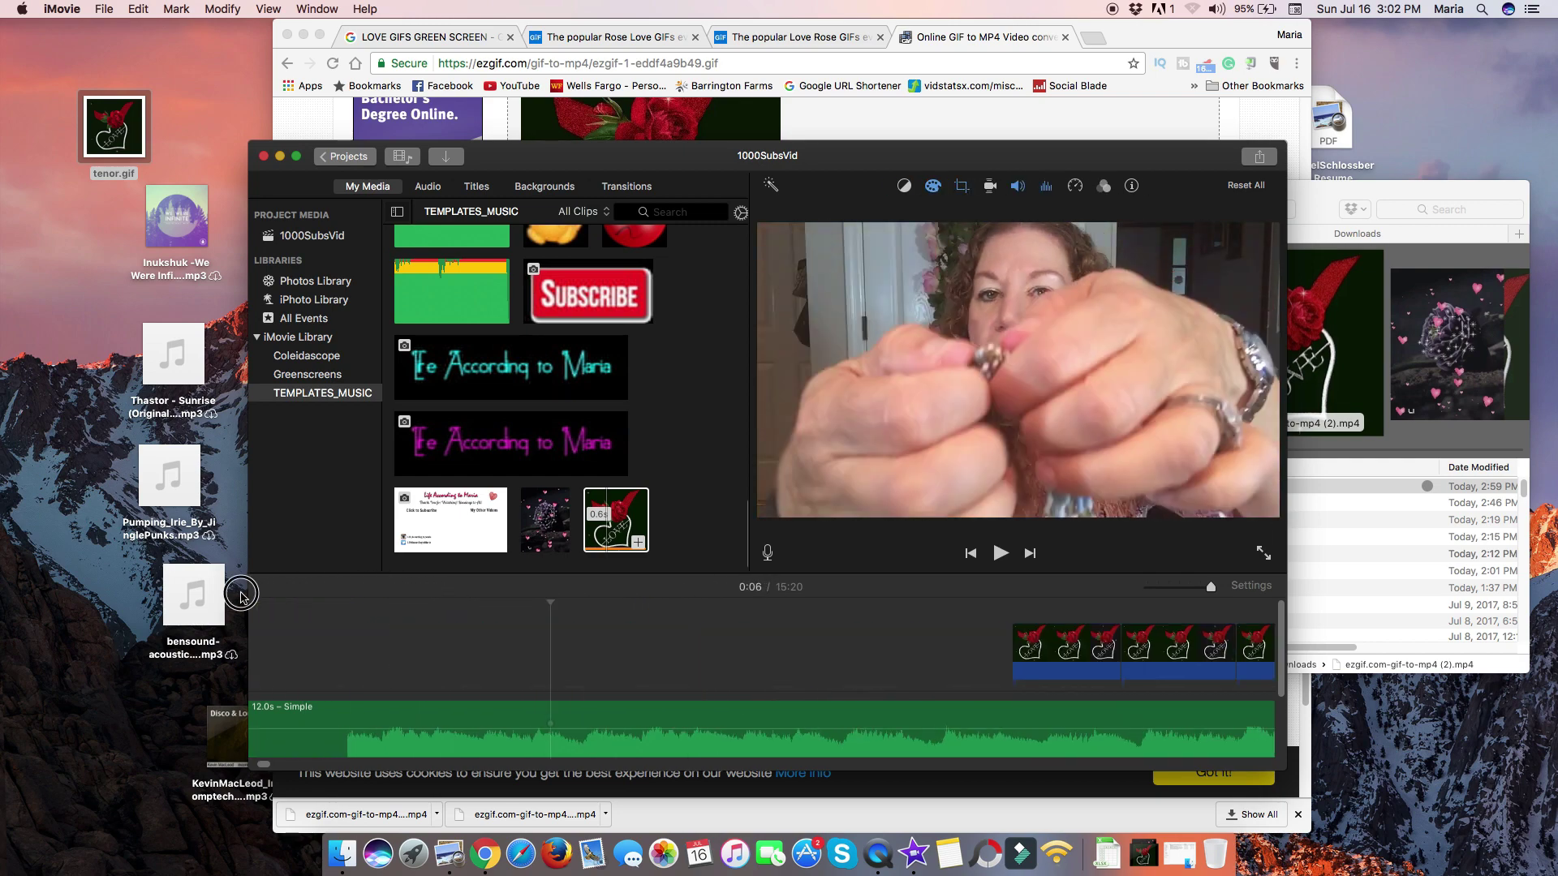
click(982, 617)
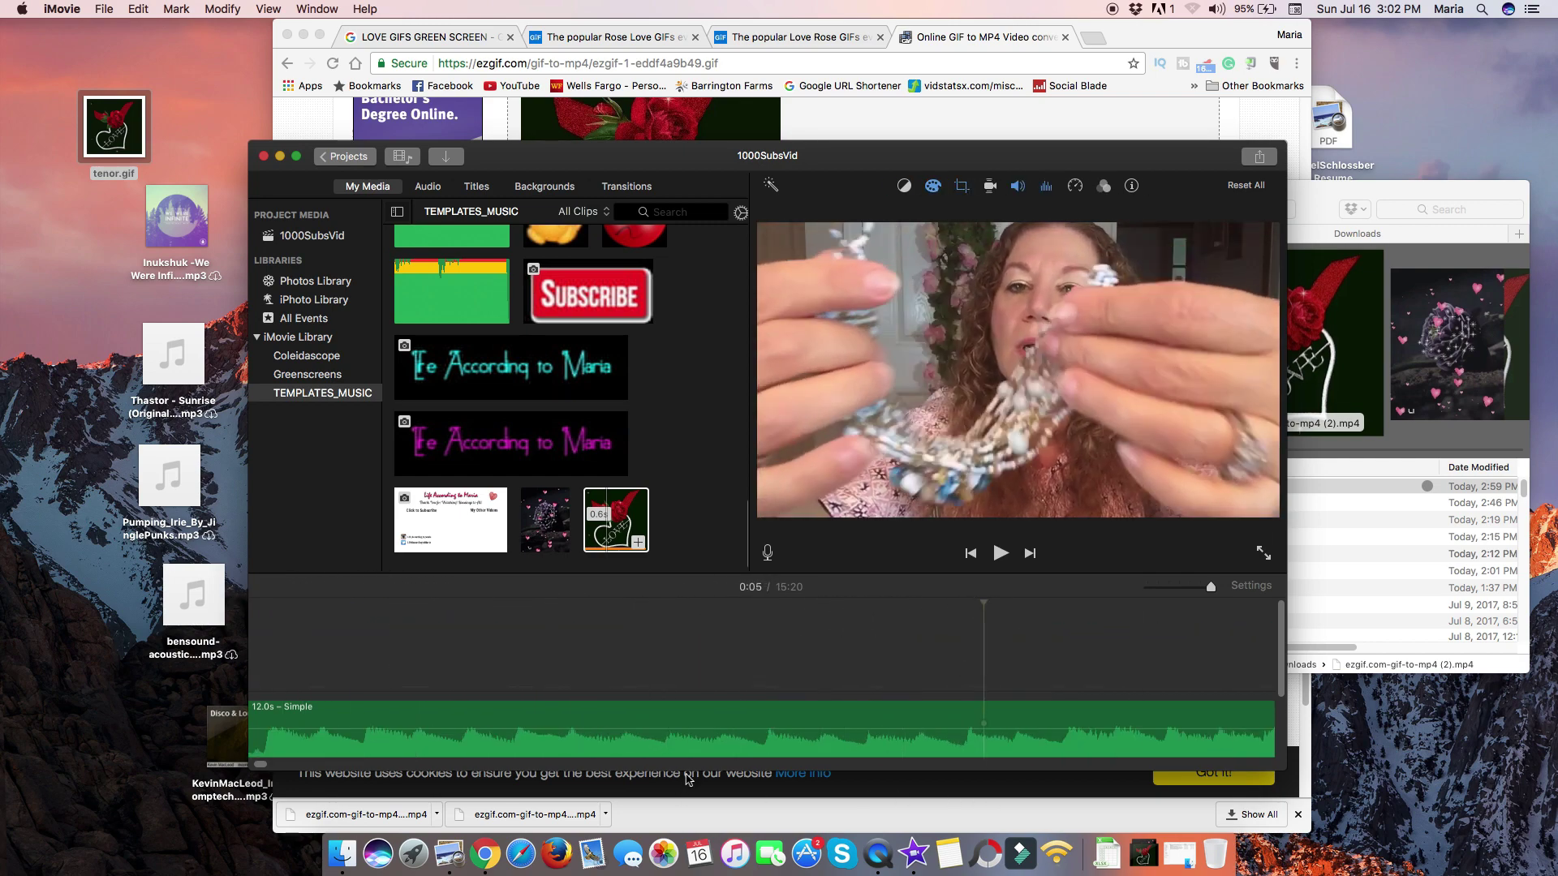
scroll(718, 730, right, 2)
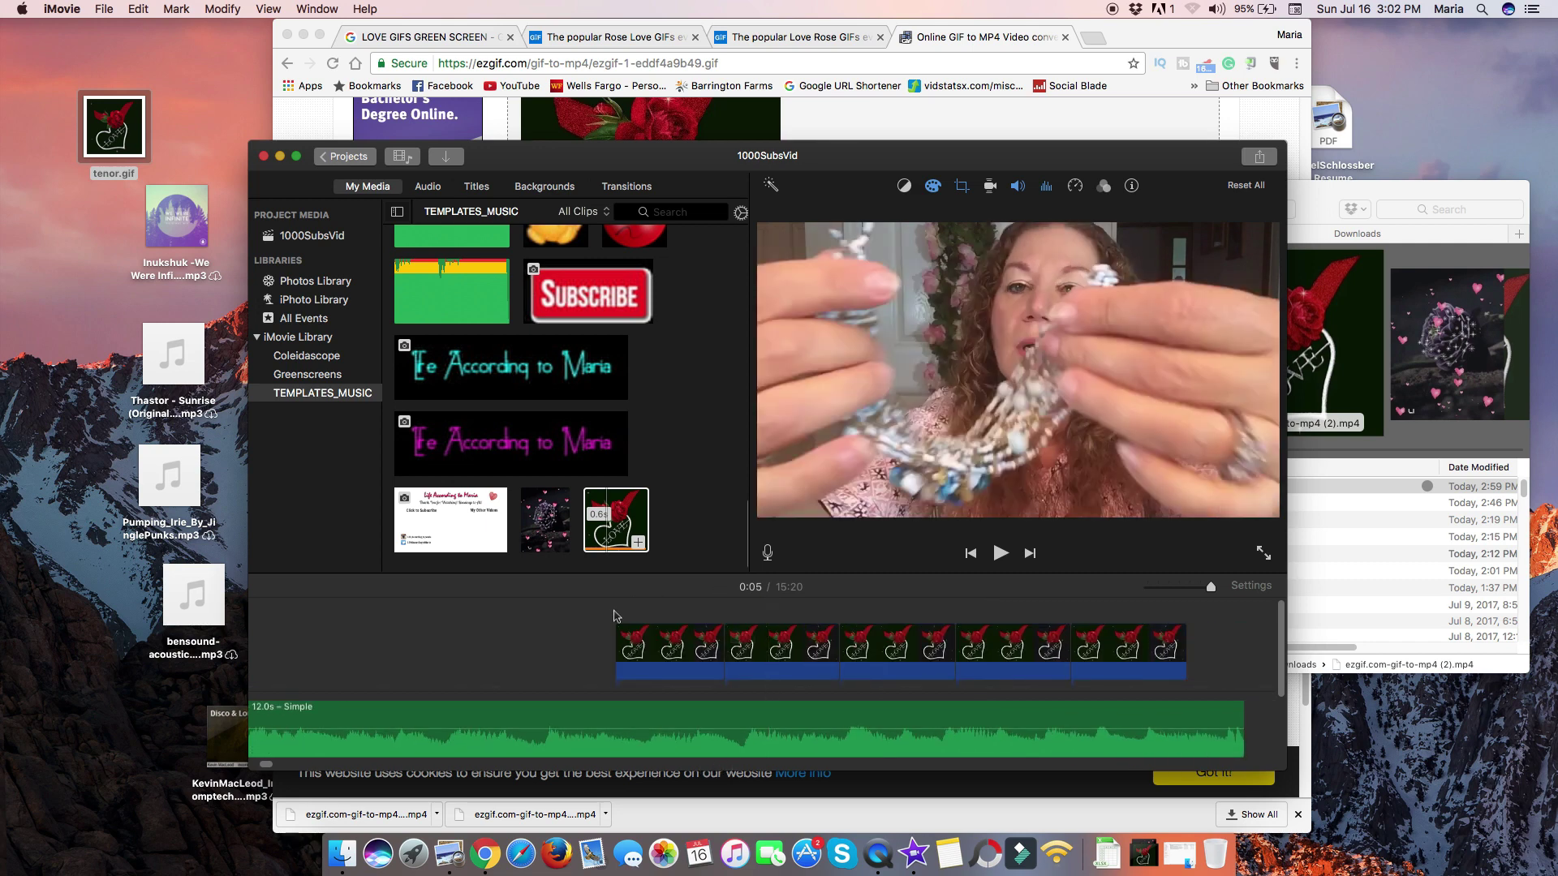